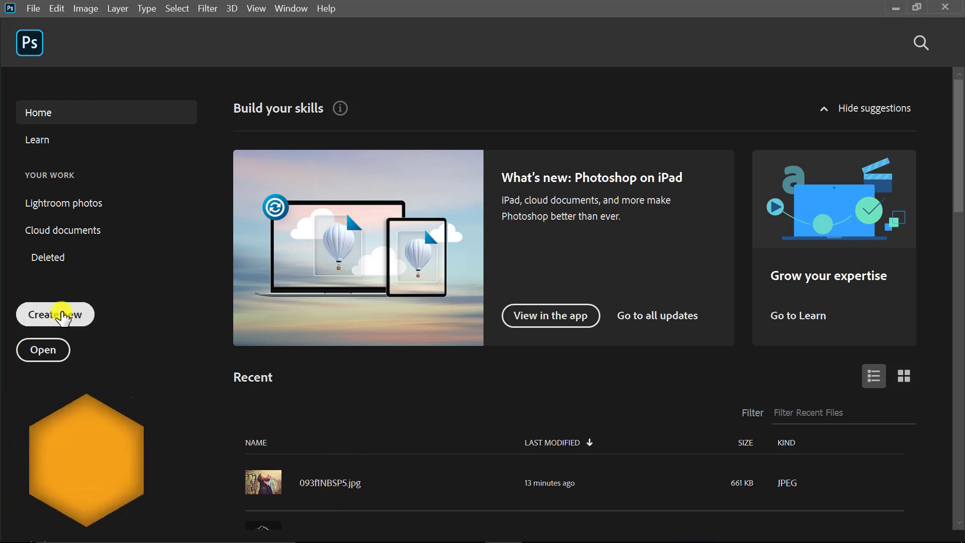
- Create a new document 'Facebook Cover Design' at 820 × 312 px and 300 ppi
left_click(62, 316)
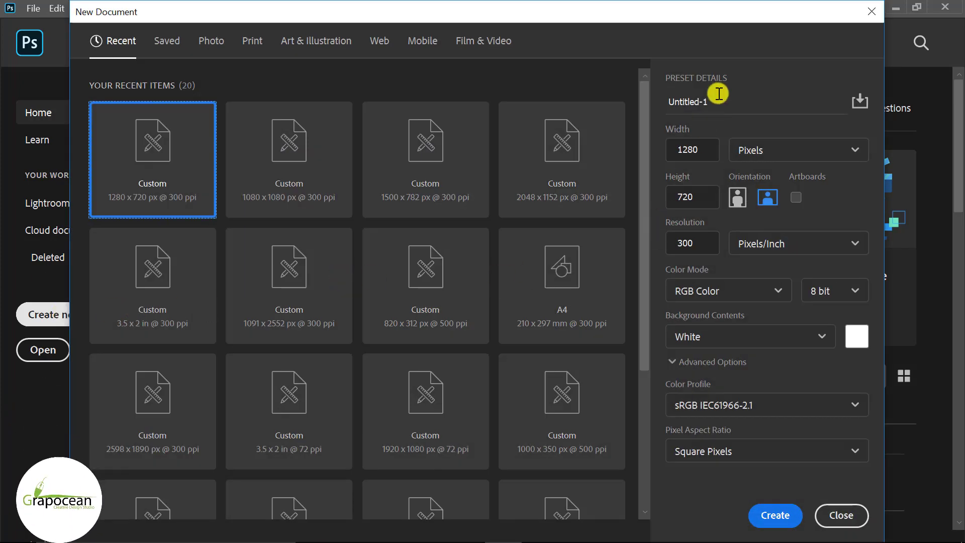
left_click(710, 101)
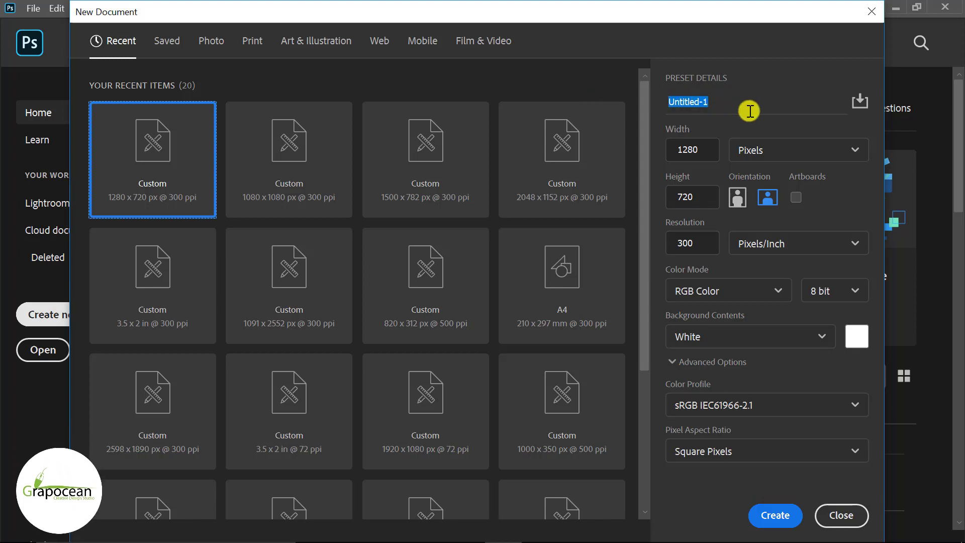
key("BackSpace")
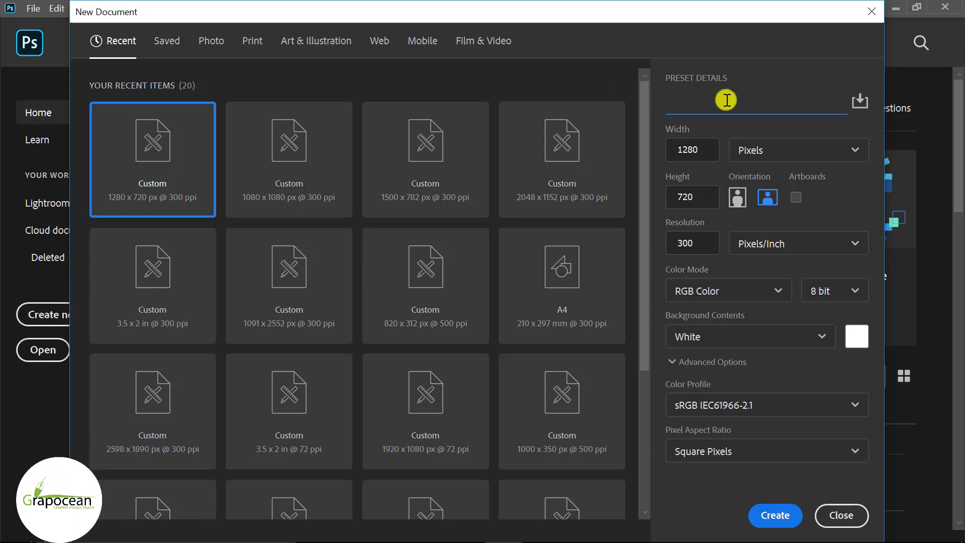
type("Facebook Cover Design")
key("Tab")
type("820")
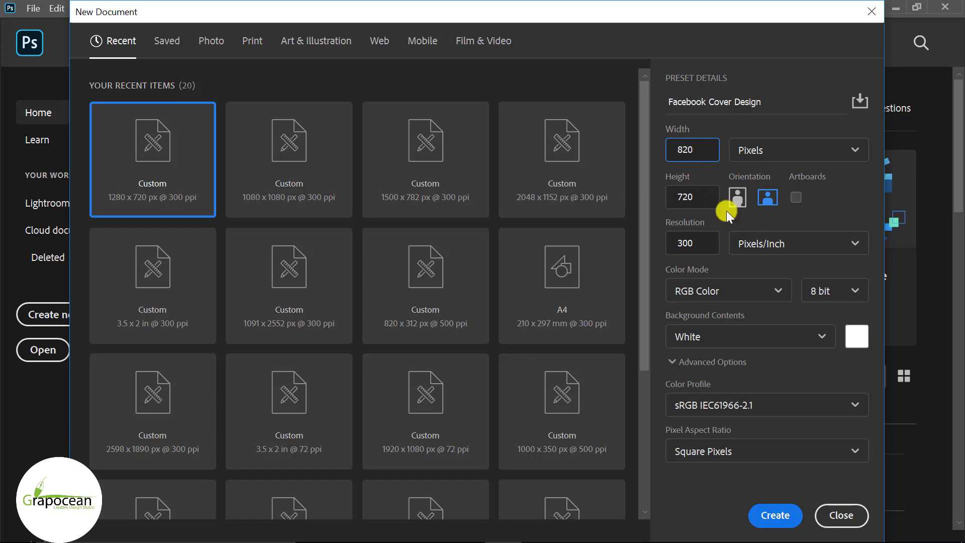
double_click(677, 204)
type("312")
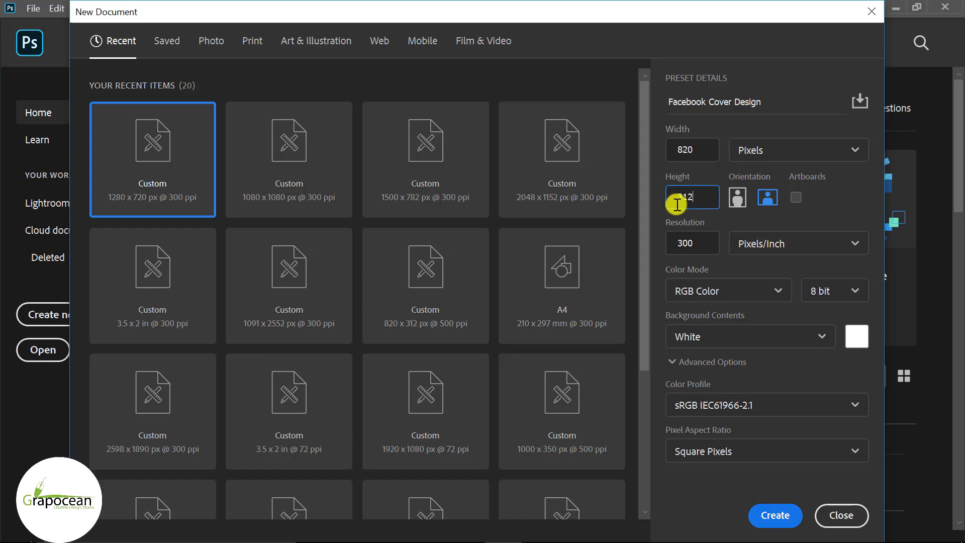
key("Return")
key("ctrl+0")
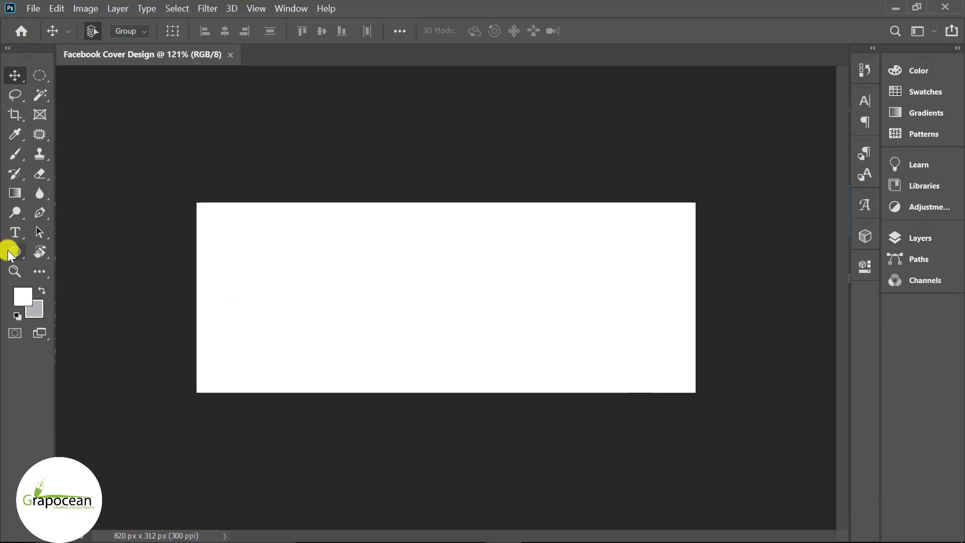
- Draw Rectangle 1, a white shape about 830 × 327 px covering the whole canvas
left_click_drag(8, 253, 61, 248)
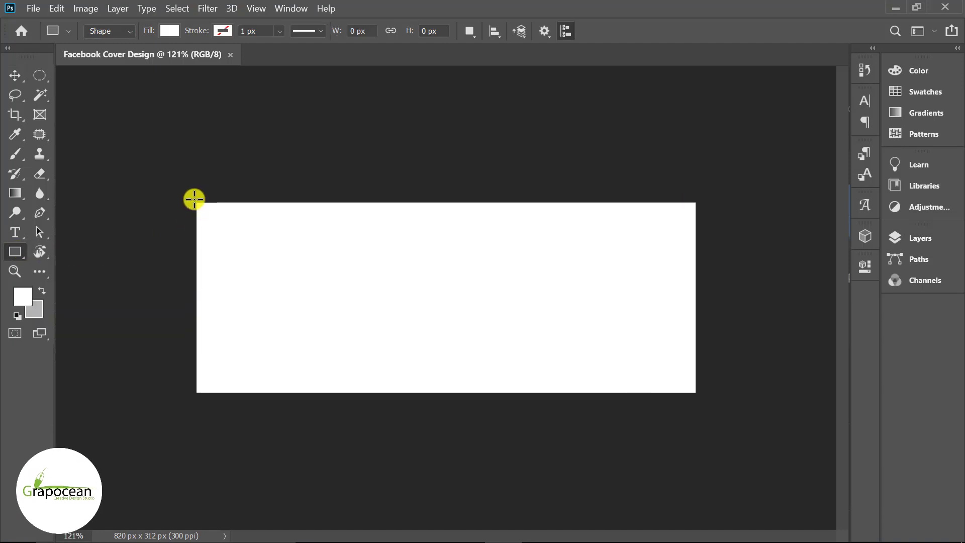
left_click_drag(194, 199, 698, 397)
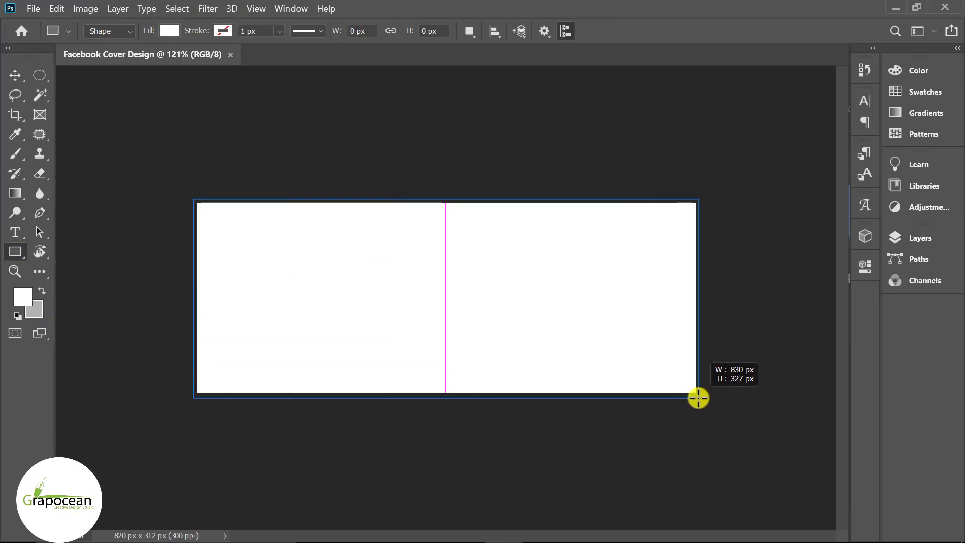
left_click(822, 262)
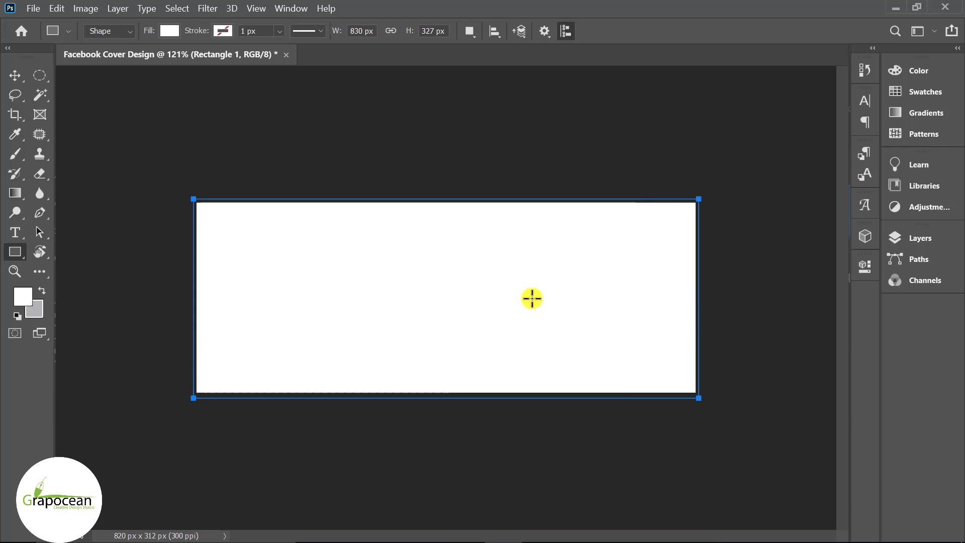
left_click(170, 31)
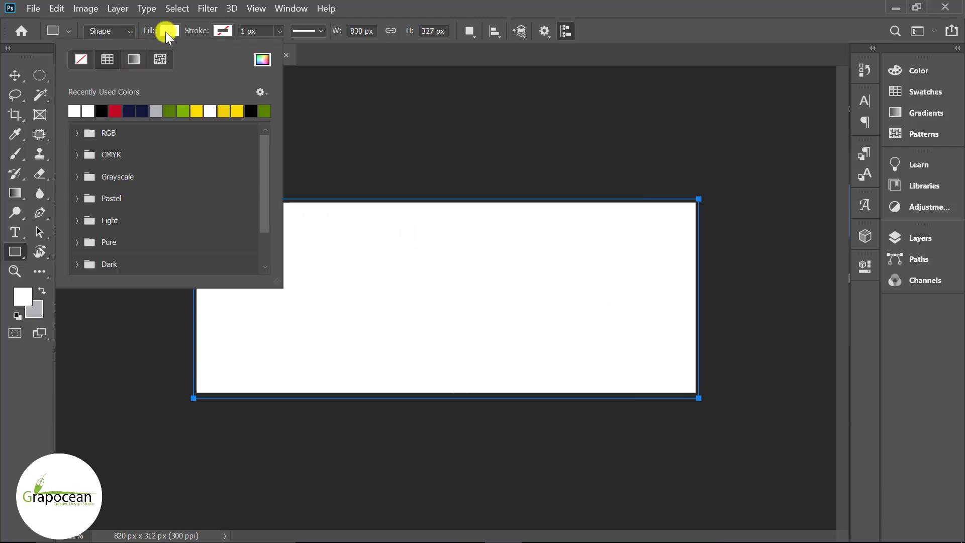
- Switch the rectangle's fill to a gradient using a violet-purple preset from Purples
left_click(135, 59)
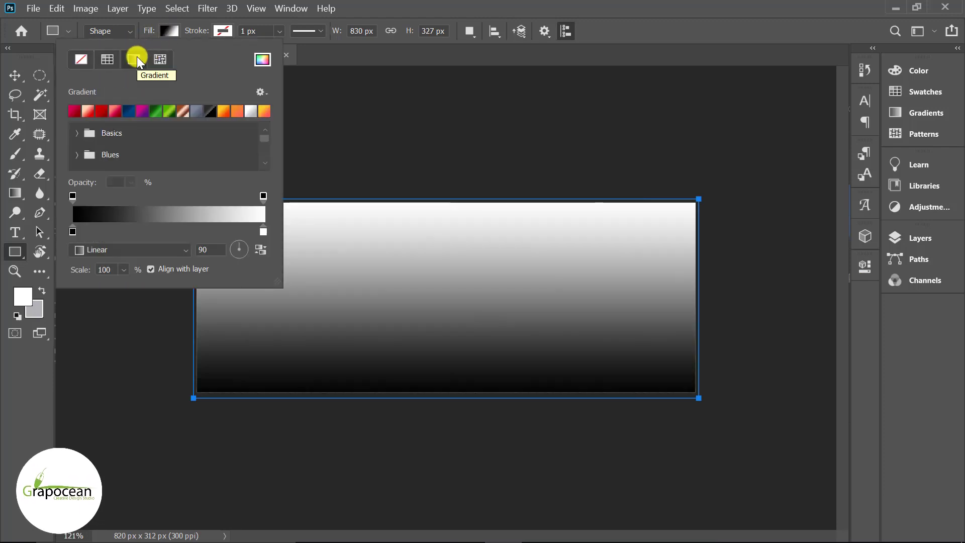
left_click(145, 112)
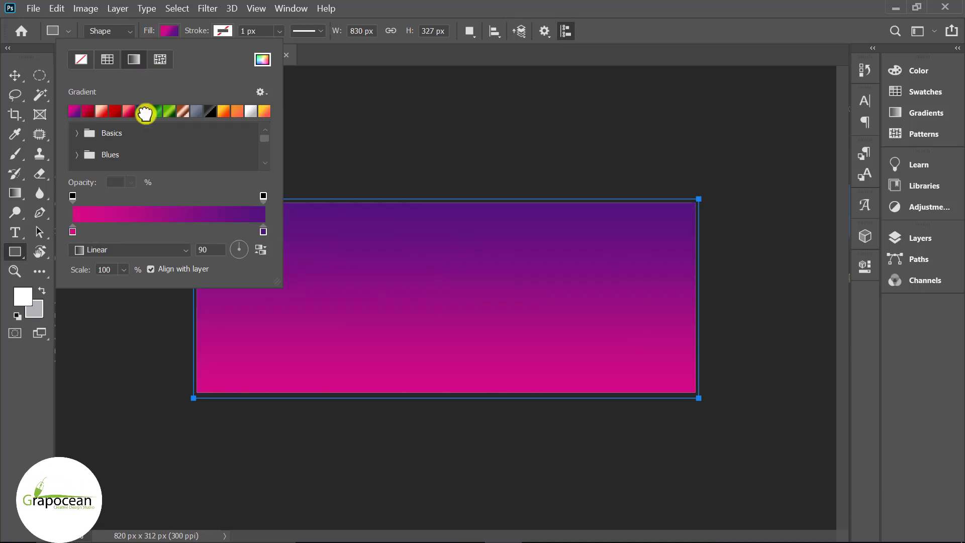
scroll(122, 155, "down", 1)
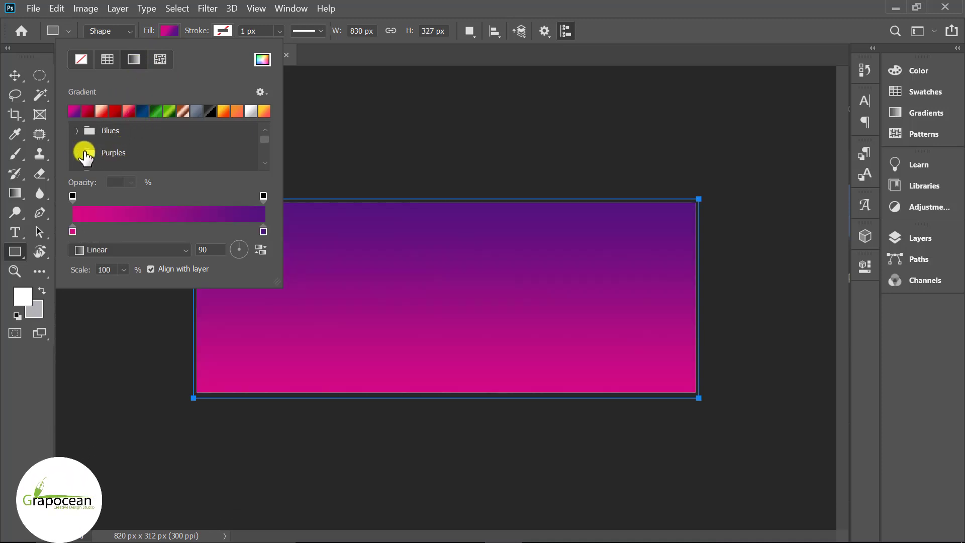
left_click(86, 151)
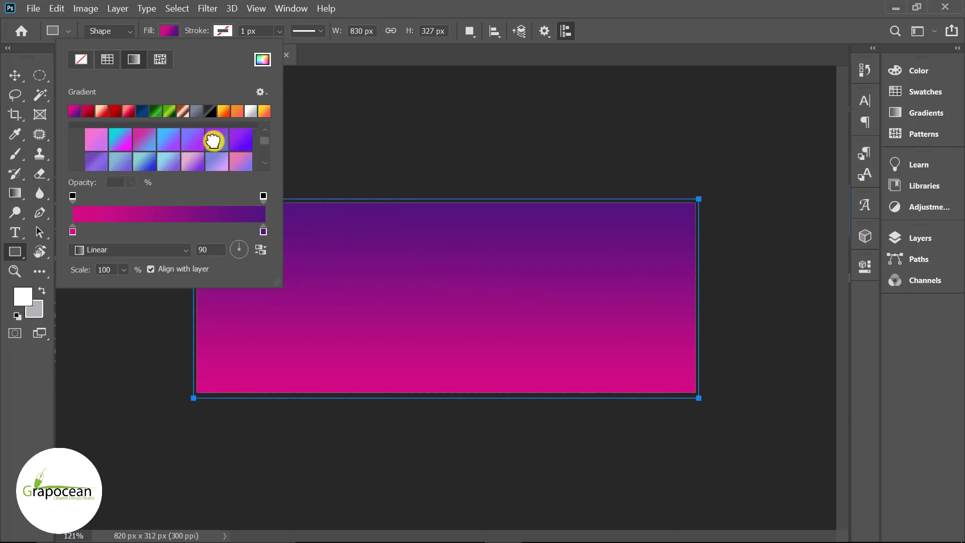
left_click(213, 140)
left_click(239, 143)
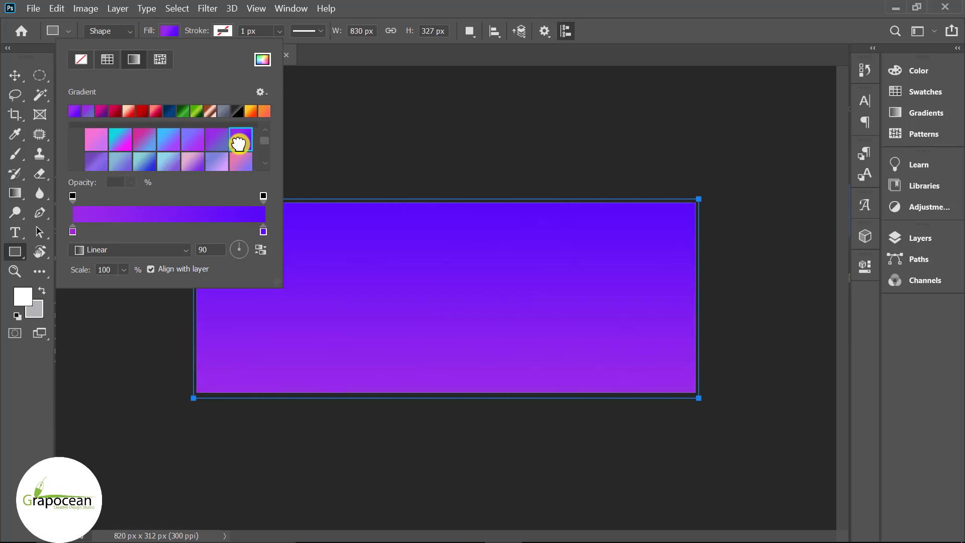
scroll(239, 143, "down", 2)
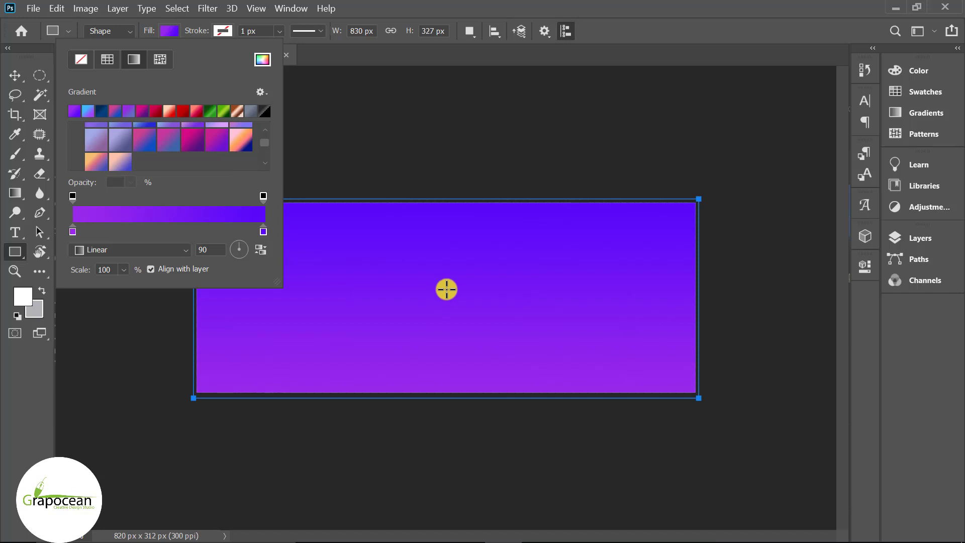
- Recolour the gradient stops to darker violet on the right and magenta on the left
double_click(265, 230)
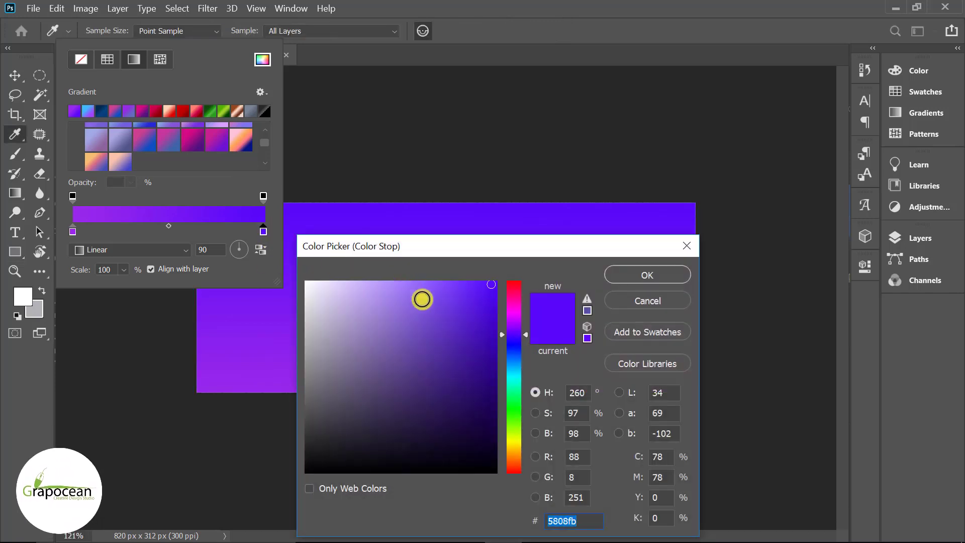
left_click(496, 354)
left_click_drag(496, 353, 522, 369)
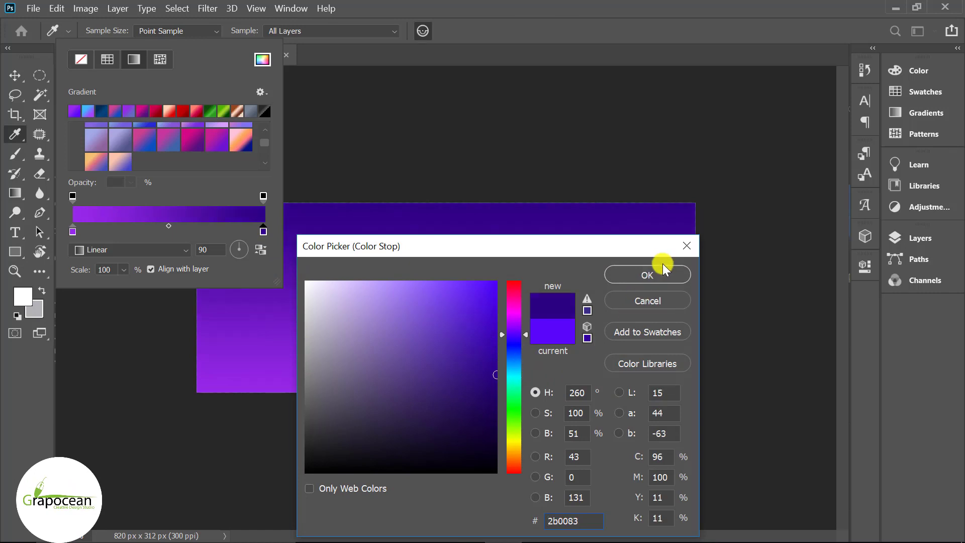
left_click(645, 275)
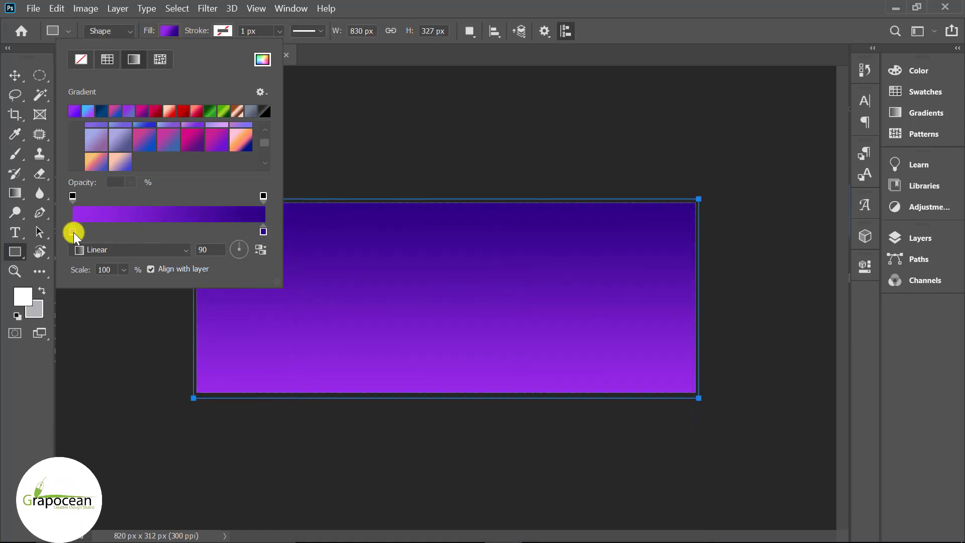
double_click(73, 232)
left_click_drag(513, 312, 523, 367)
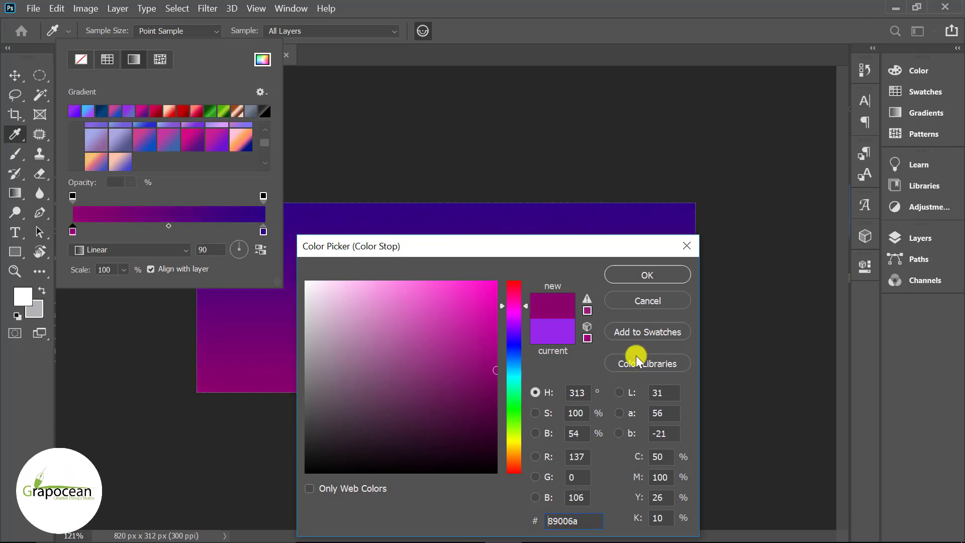
left_click(653, 274)
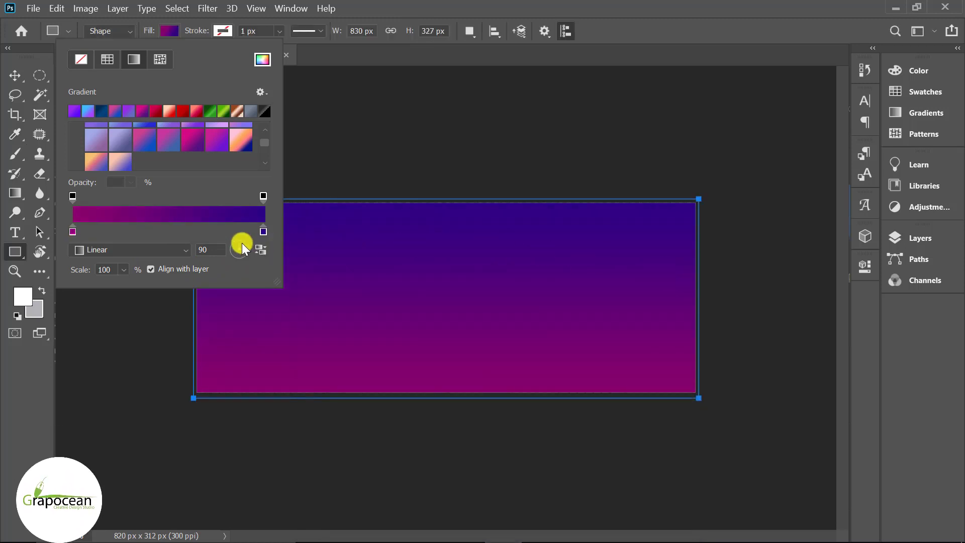
- Set the gradient angle to 3° and reverse it so violet sits on the left
mouse_move(242, 247)
left_mouse_down()
mouse_move(265, 249)
mouse_move(249, 248)
left_mouse_up()
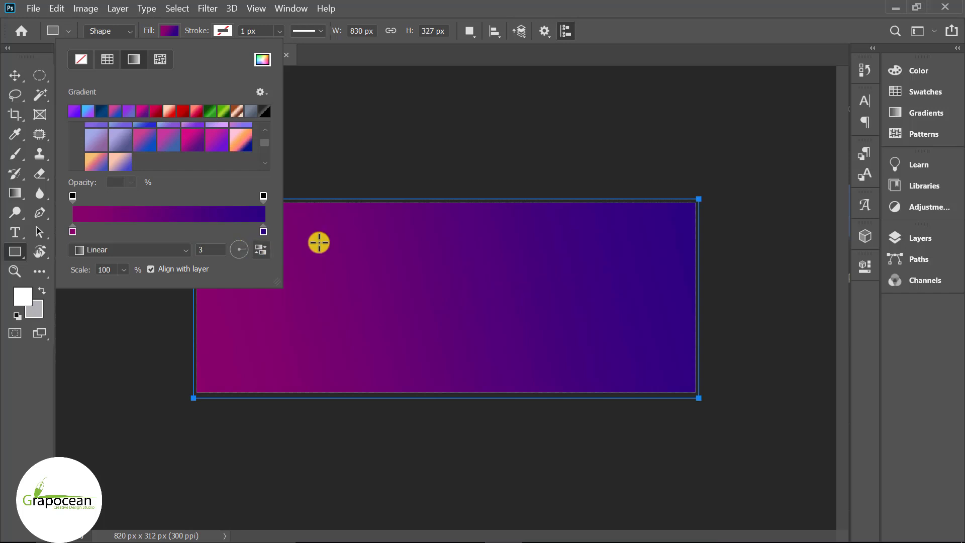
left_click_drag(248, 247, 349, 237)
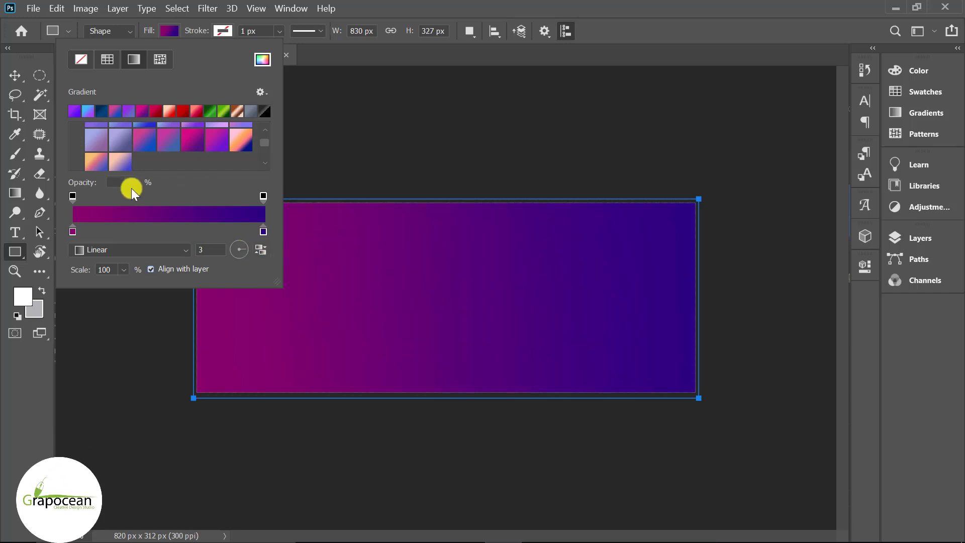
mouse_move(263, 231)
left_mouse_down()
mouse_move(71, 236)
mouse_move(308, 232)
left_mouse_up()
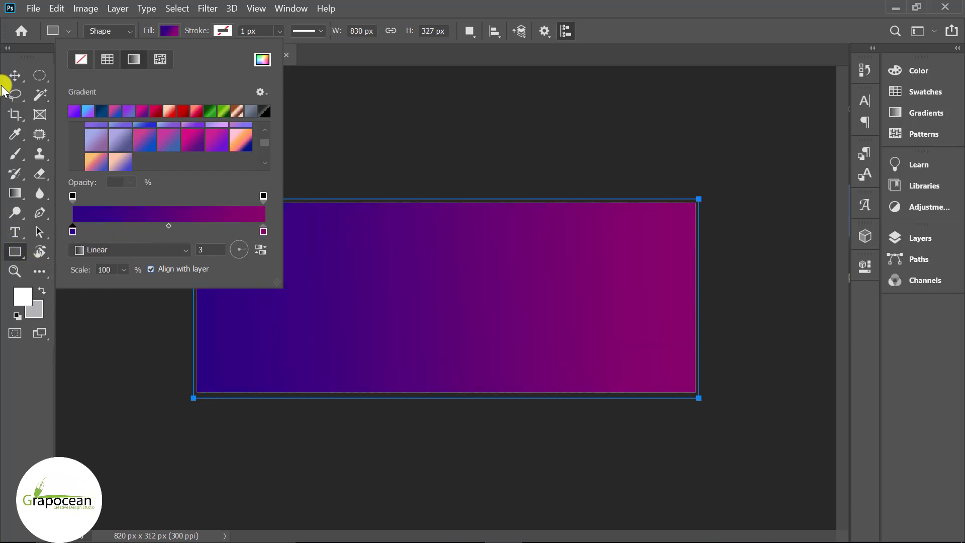
left_click(13, 75)
- Draw a closed, wavy Pen-tool shape (Shape 1) across the canvas's top-right corner
key("ctrl+plus")
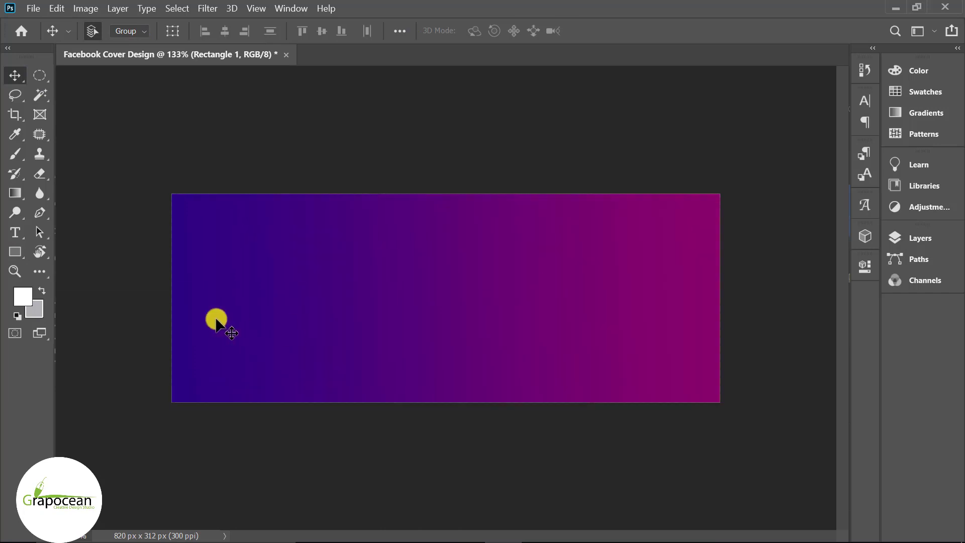
left_click(40, 212)
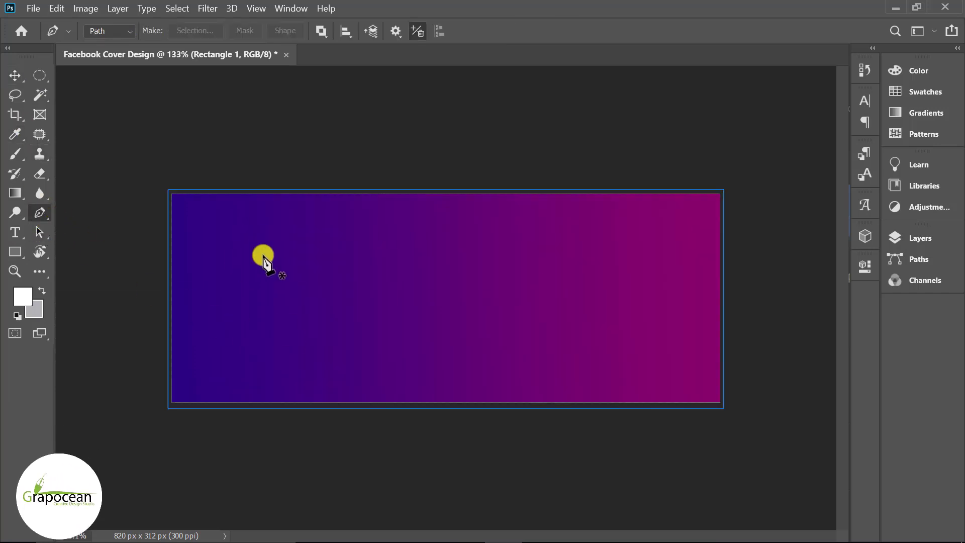
left_click(109, 46)
left_click(920, 238)
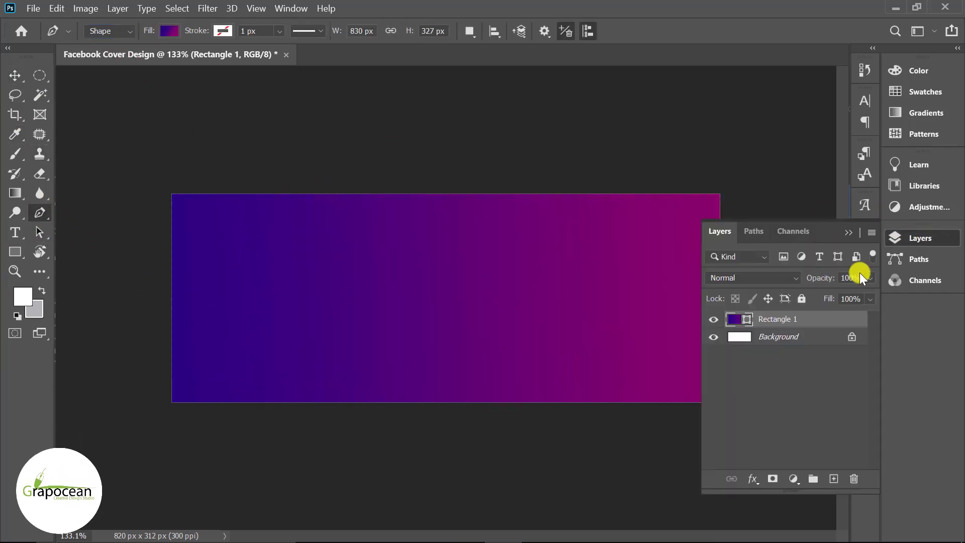
left_click(834, 478)
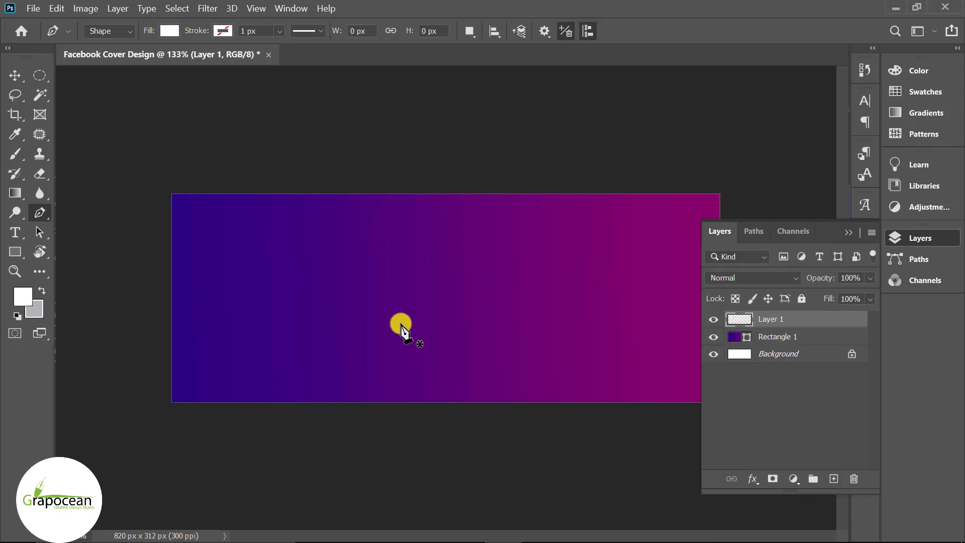
scroll(400, 330, "down", 2)
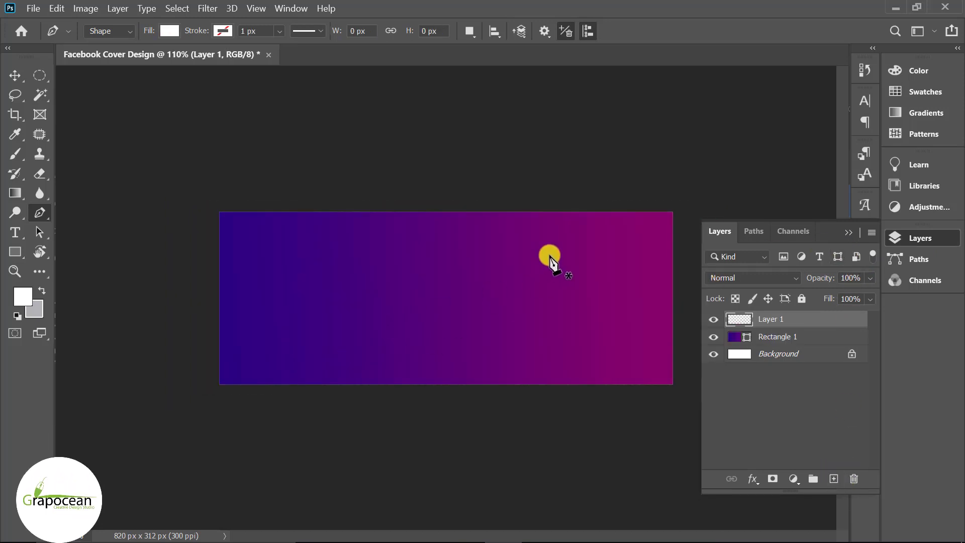
left_click(581, 206)
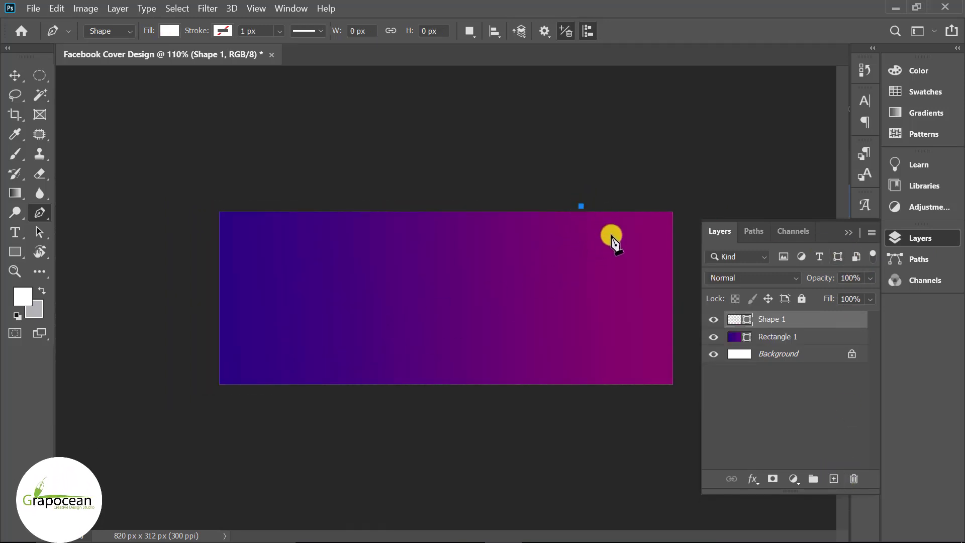
left_click_drag(641, 238, 650, 235)
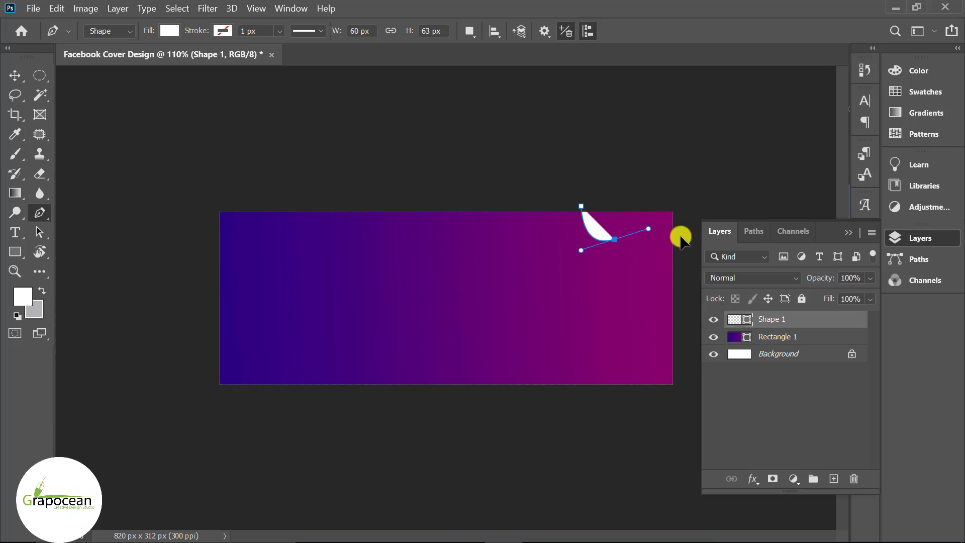
left_click_drag(677, 233, 695, 254)
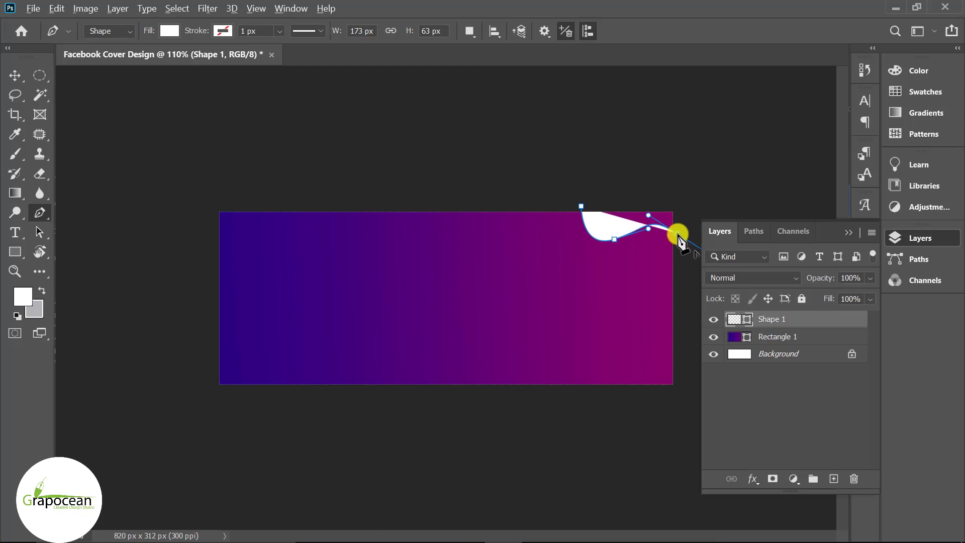
left_click(675, 198)
left_click(581, 206)
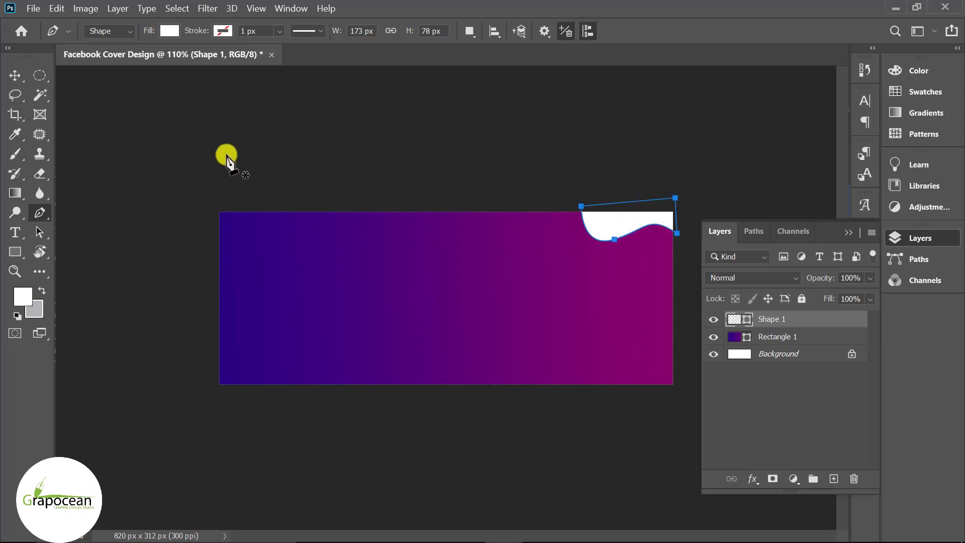
- Fill the wave shape with the pink-to-purple gradient preset
left_click(169, 31)
left_click(134, 62)
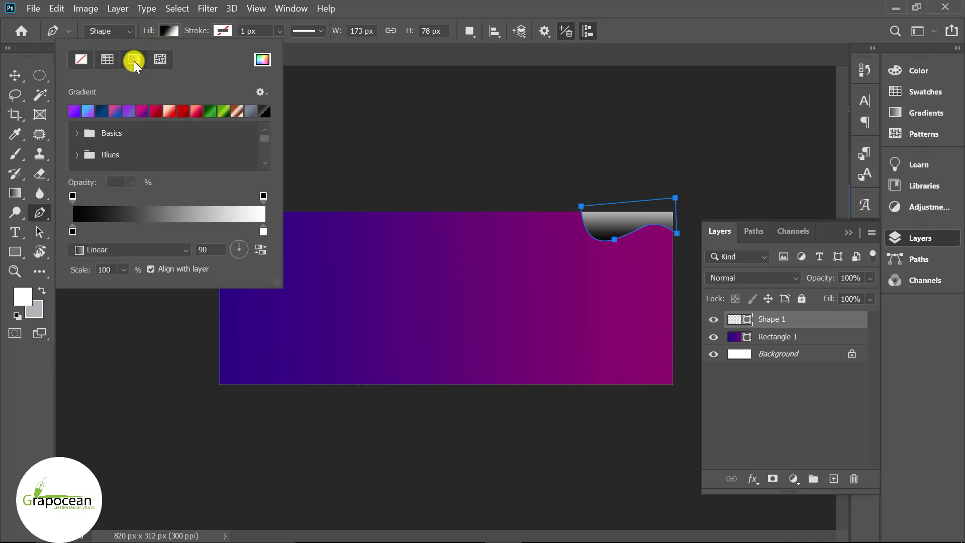
left_click(141, 111)
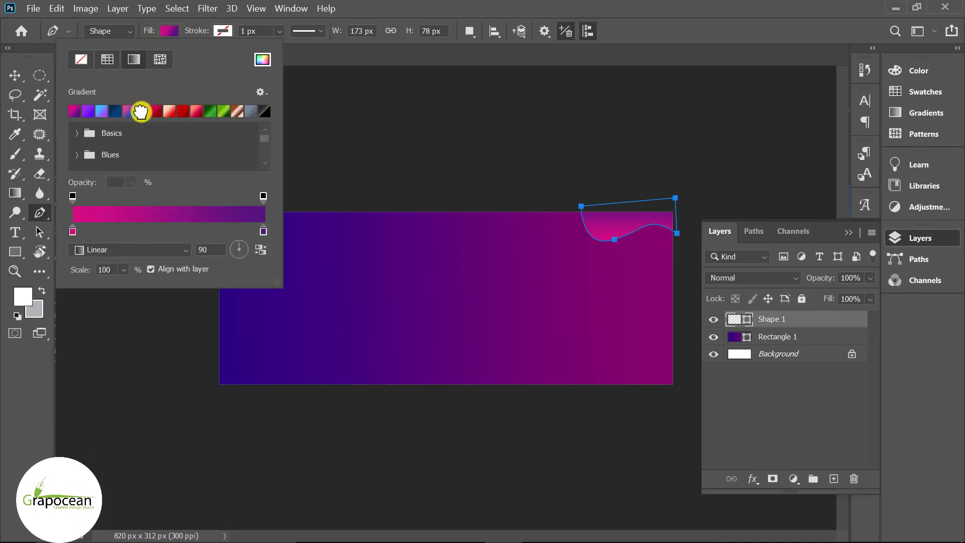
left_click(15, 75)
- Duplicate Shape 1, tilt the copy about -4° by its lower-left corner, and place it beneath Shape 1
mouse_move(759, 319)
left_mouse_down()
mouse_move(822, 397)
mouse_move(832, 477)
left_mouse_up()
key("ctrl+t")
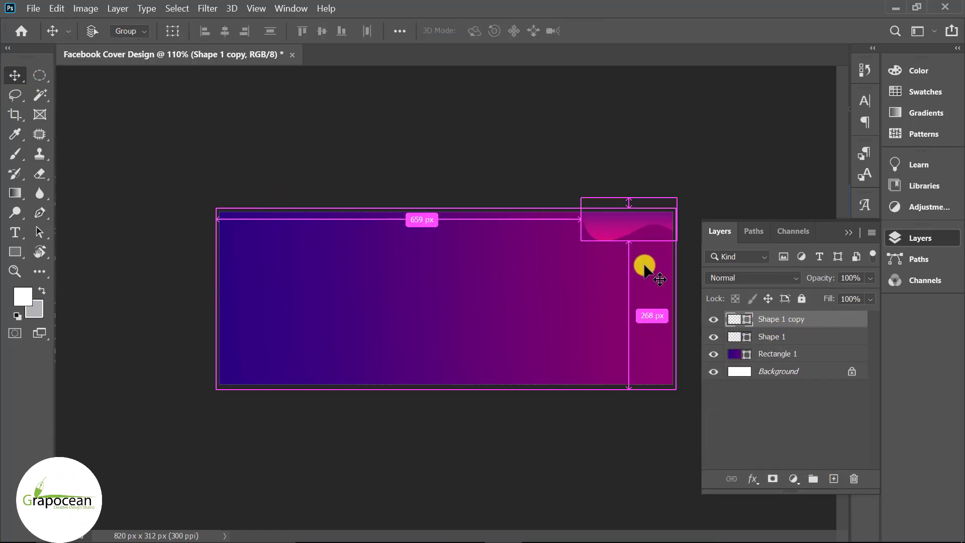
key("ctrl+plus")
left_click_drag(607, 231, 604, 234)
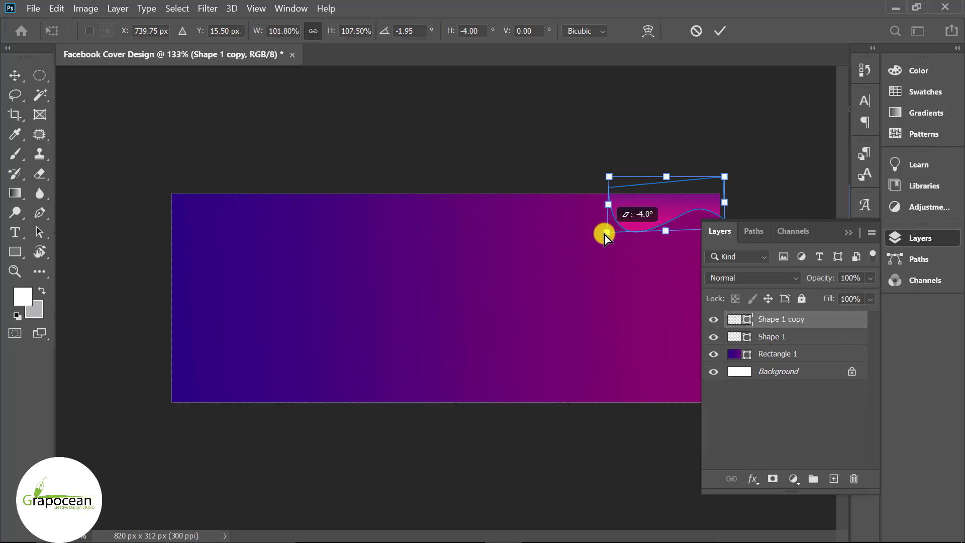
key("ctrl+minus")
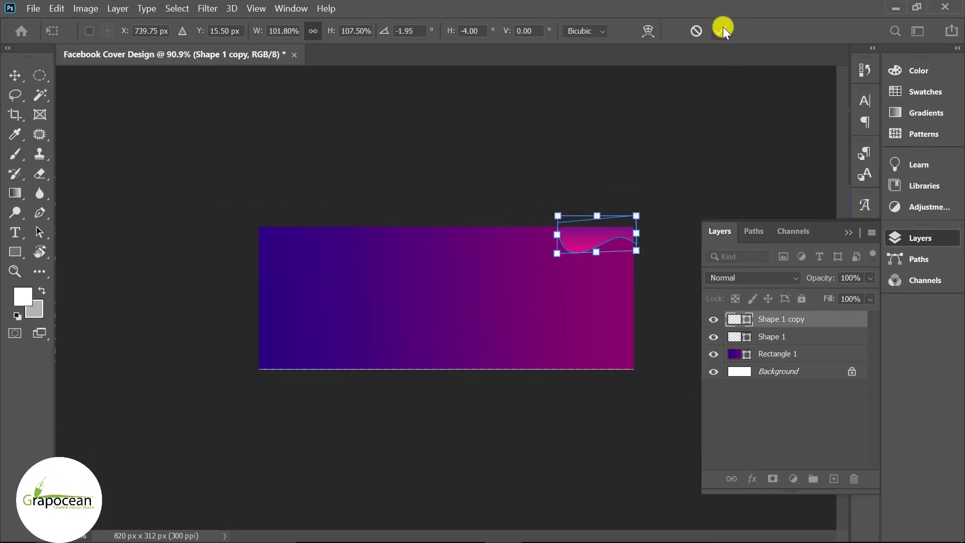
left_click(720, 31)
left_click_drag(796, 323, 796, 343)
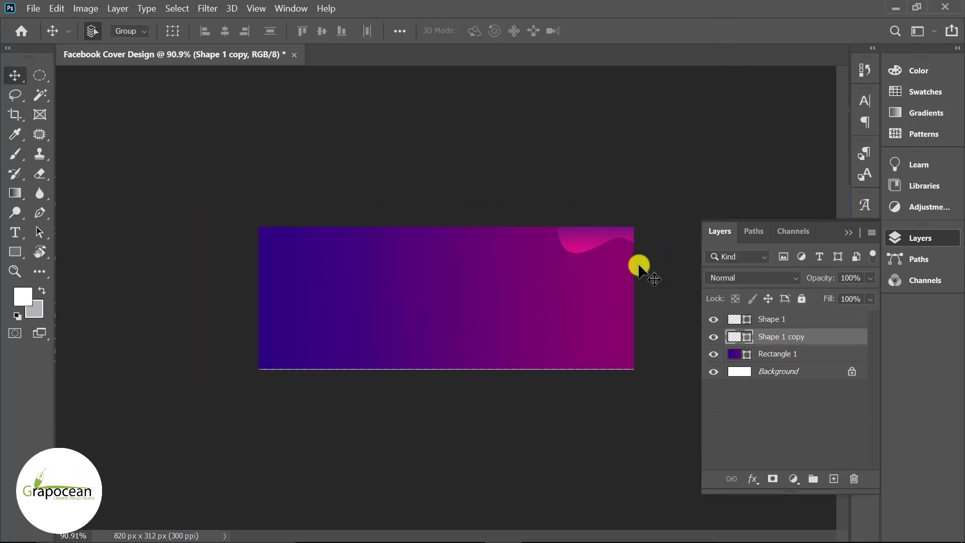
double_click(737, 337)
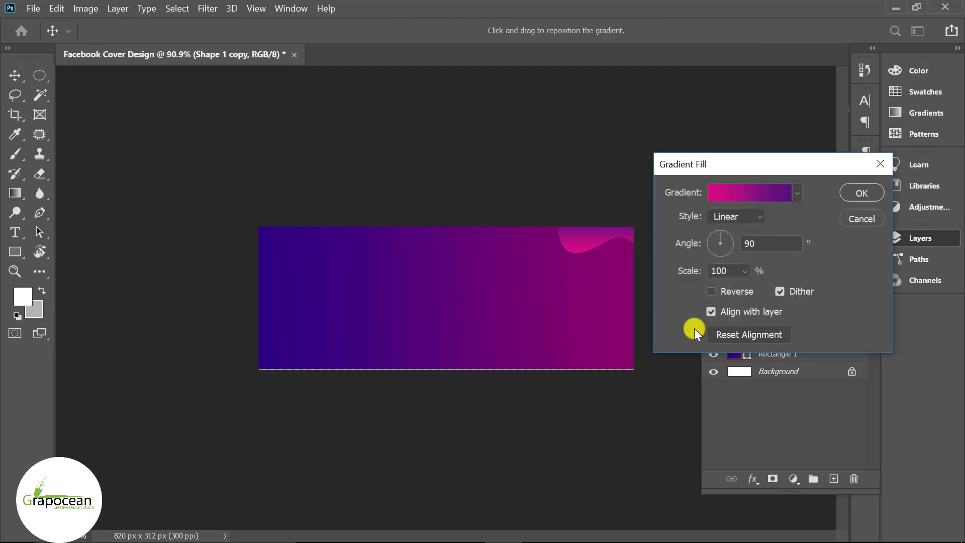
left_click(863, 218)
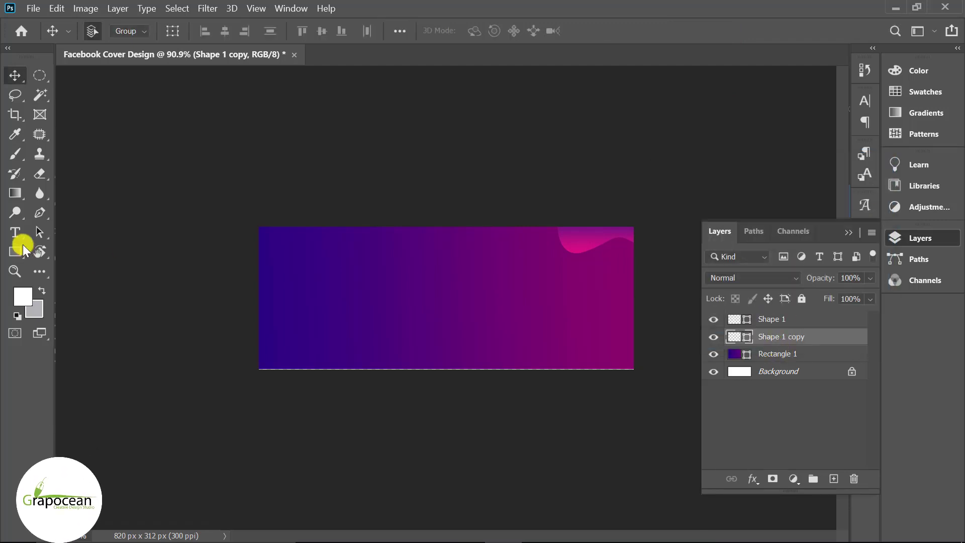
- Give Shape 1 copy a solid black fill at 25% opacity
left_click(17, 253)
left_click(169, 30)
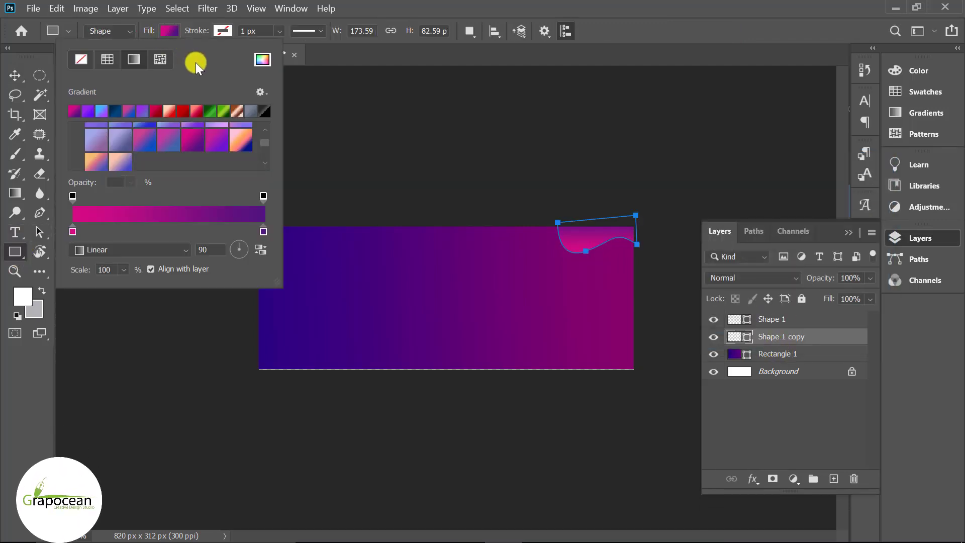
left_click(262, 59)
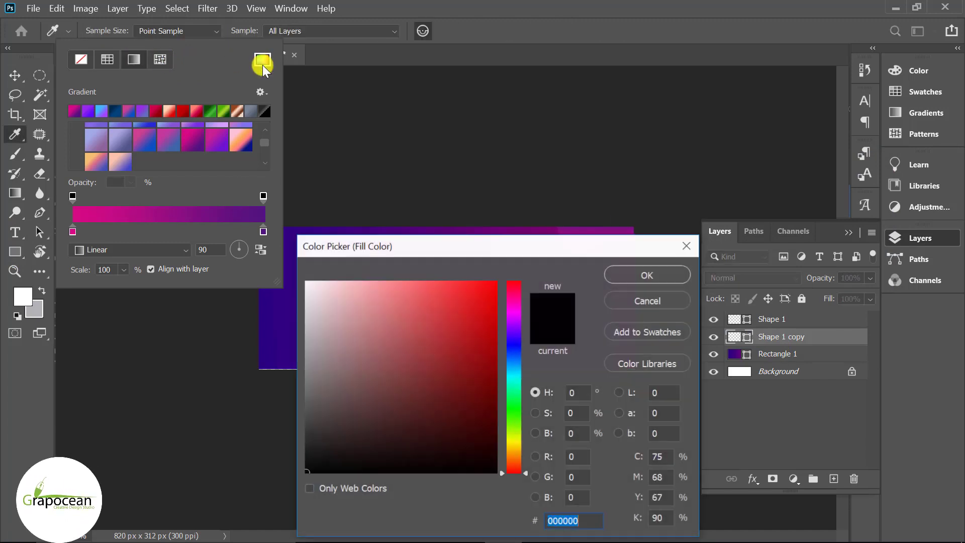
left_click(647, 274)
left_click(15, 75)
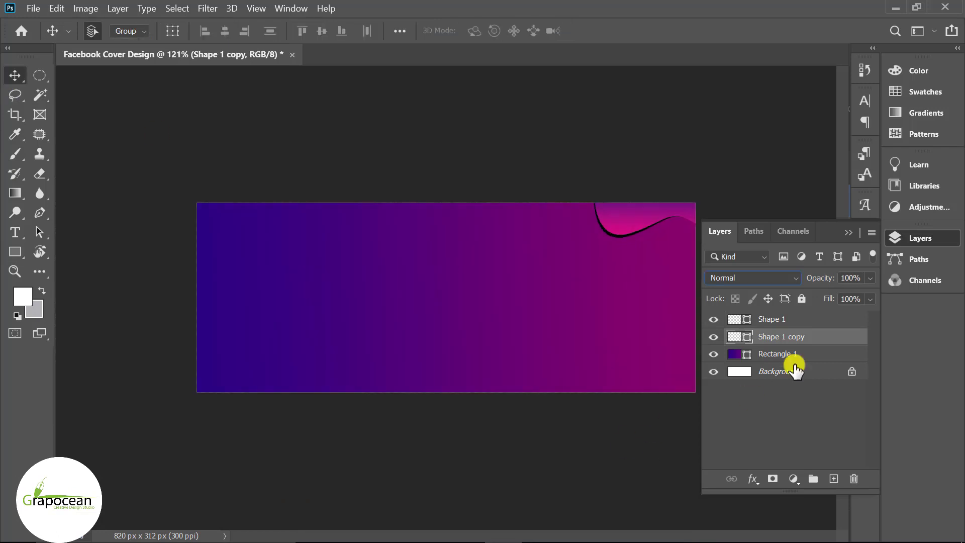
left_click_drag(869, 277, 814, 294)
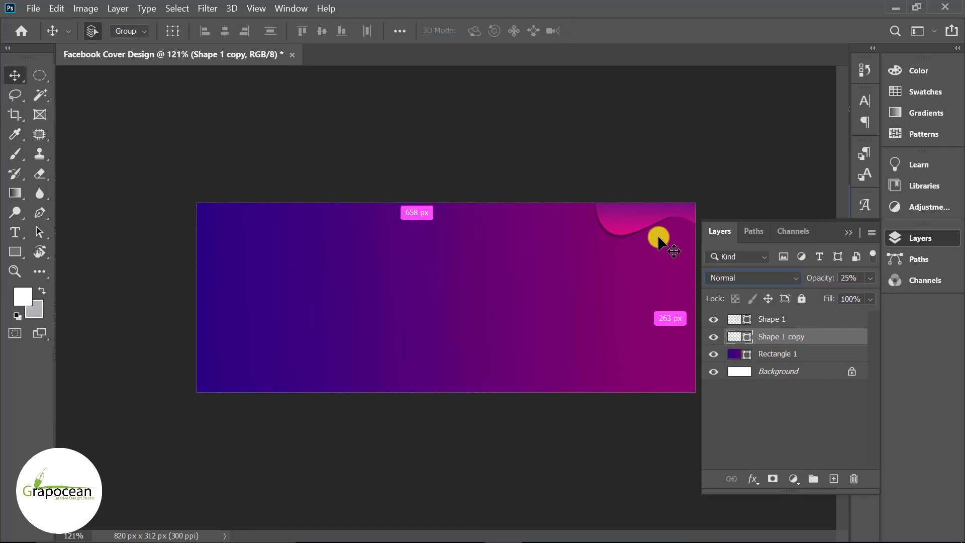
- Stretch the faint black shadow wave slightly wider to the right
key("ctrl+t")
scroll(617, 233, "up", 3)
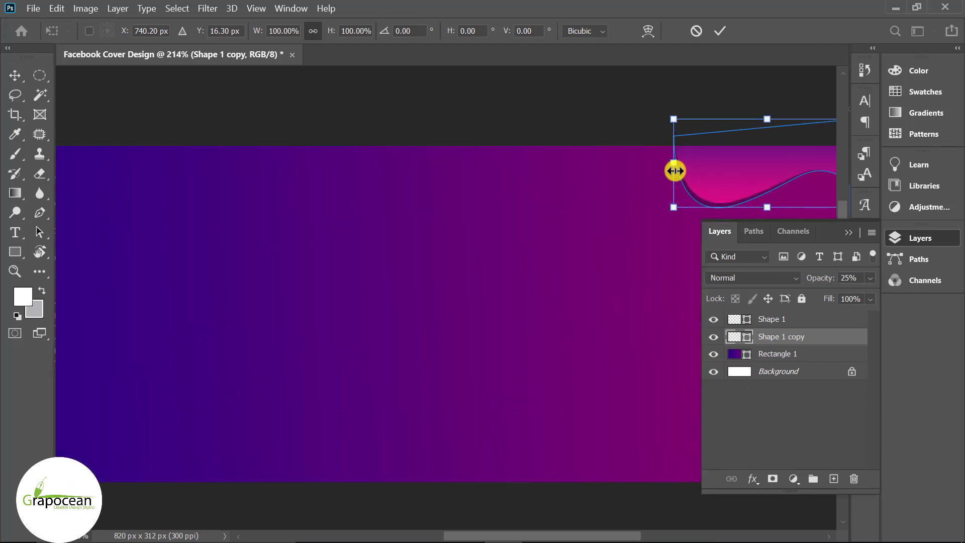
left_click_drag(675, 171, 675, 170)
scroll(594, 183, "down", 2)
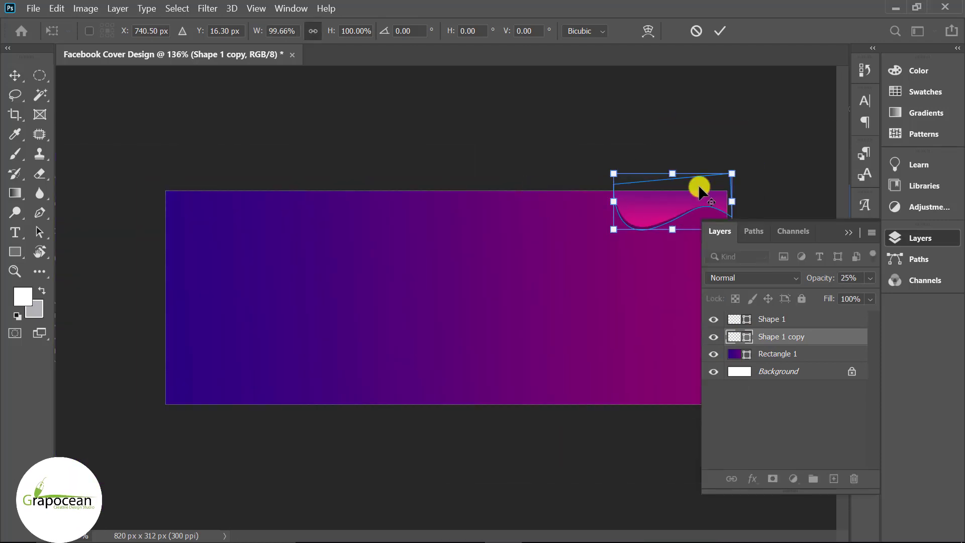
mouse_move(733, 201)
left_mouse_down()
mouse_move(747, 203)
mouse_move(737, 203)
left_mouse_up()
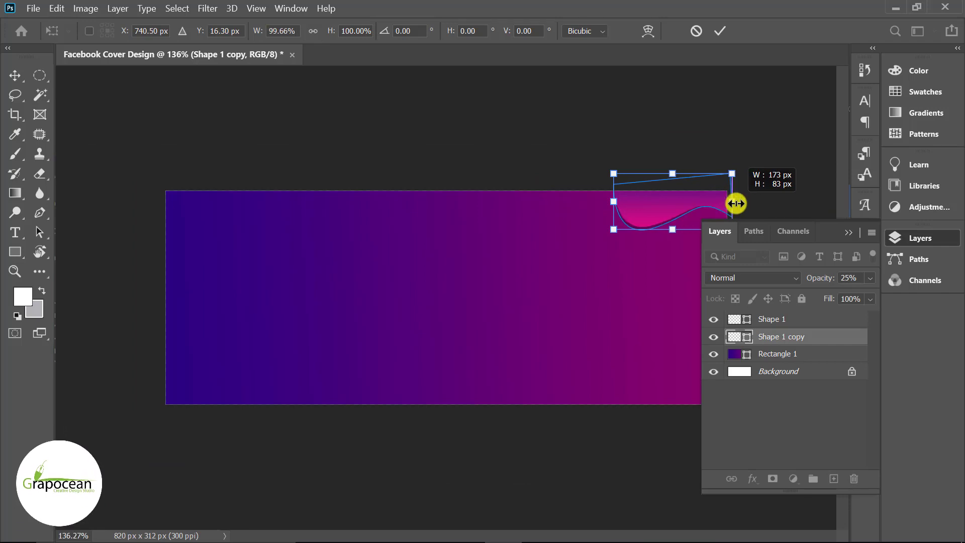
left_click(721, 31)
scroll(539, 303, "down", 2)
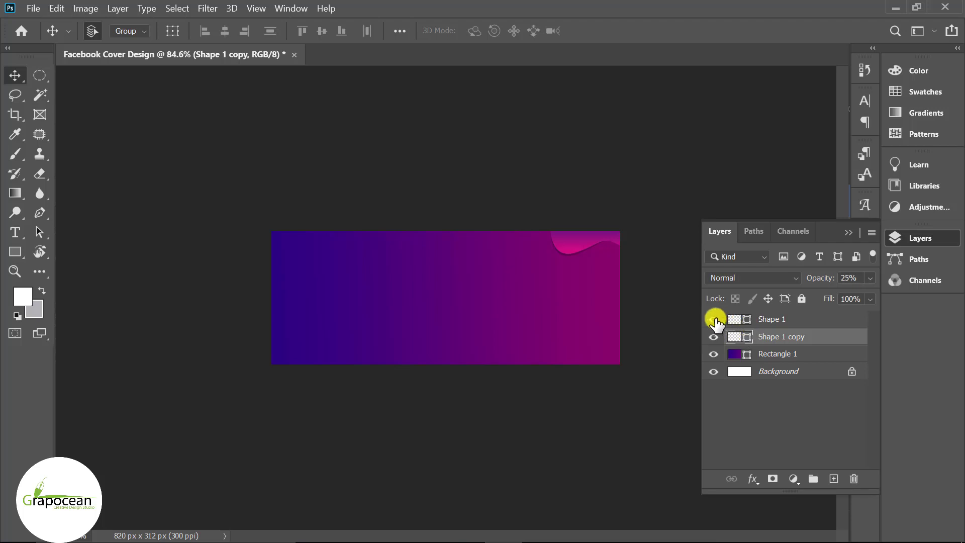
- Make an enlarged copy of Shape 1 (Shape 1 copy 2) and move it just above Rectangle 1
left_click(713, 319)
left_click_drag(779, 319, 833, 479)
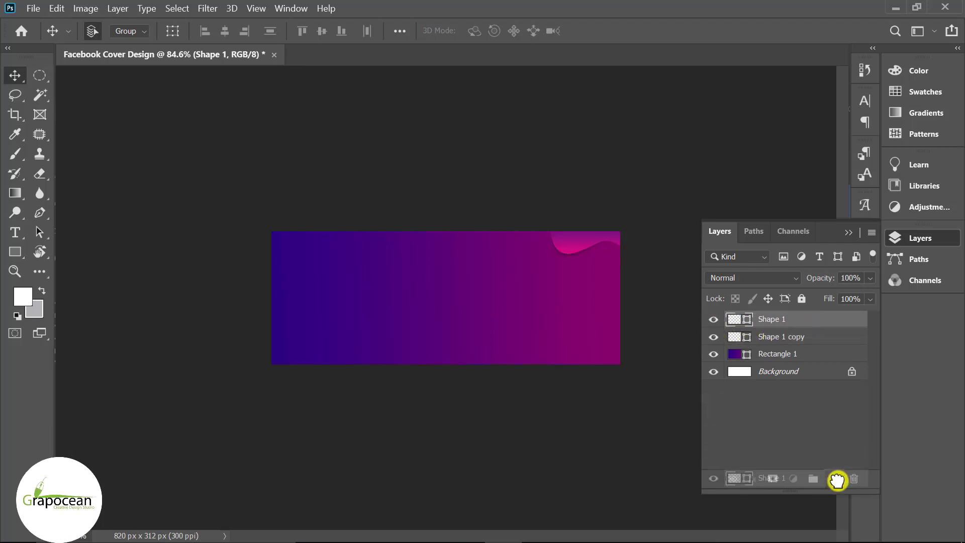
key("ctrl+t")
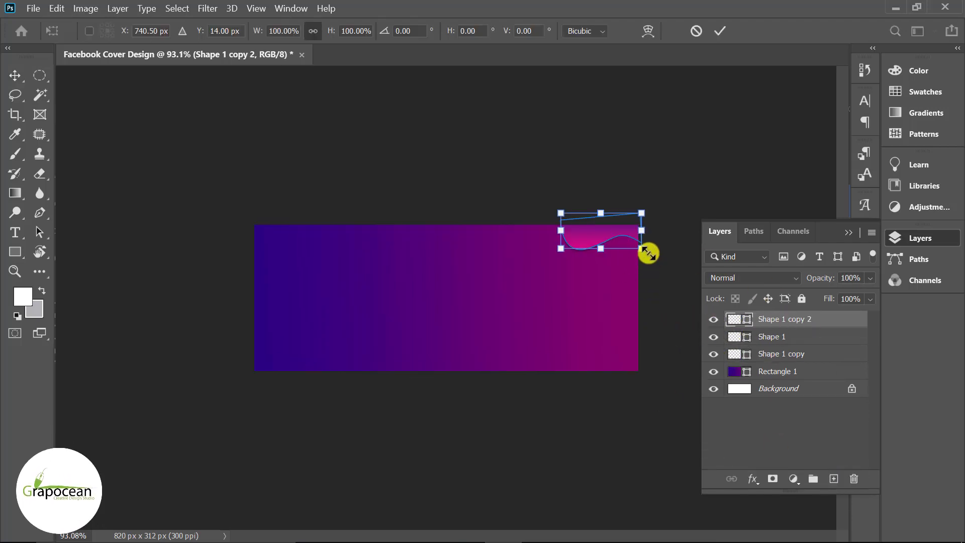
mouse_move(646, 252)
left_mouse_down()
mouse_move(671, 280)
mouse_move(674, 264)
left_mouse_up()
left_click(720, 31)
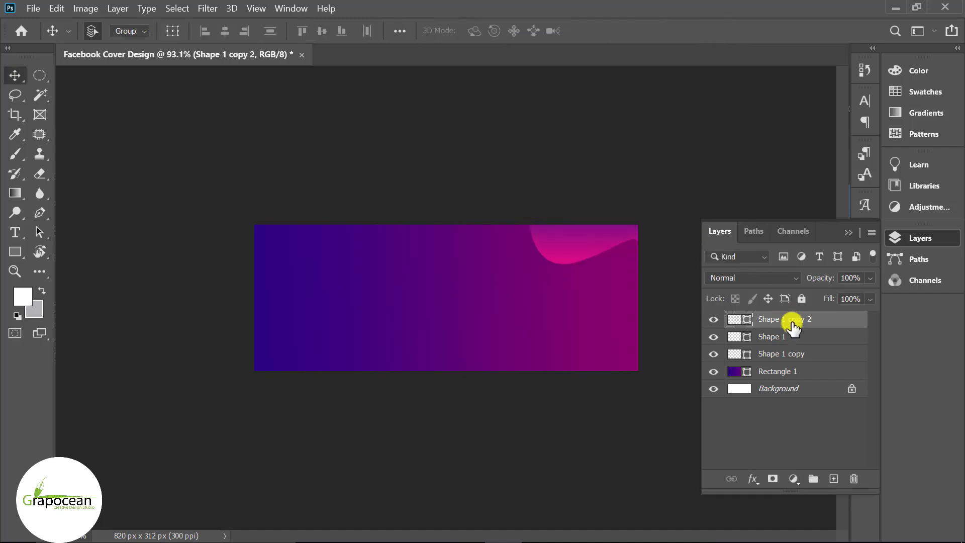
left_click_drag(791, 318, 787, 360)
scroll(608, 287, "up", 2)
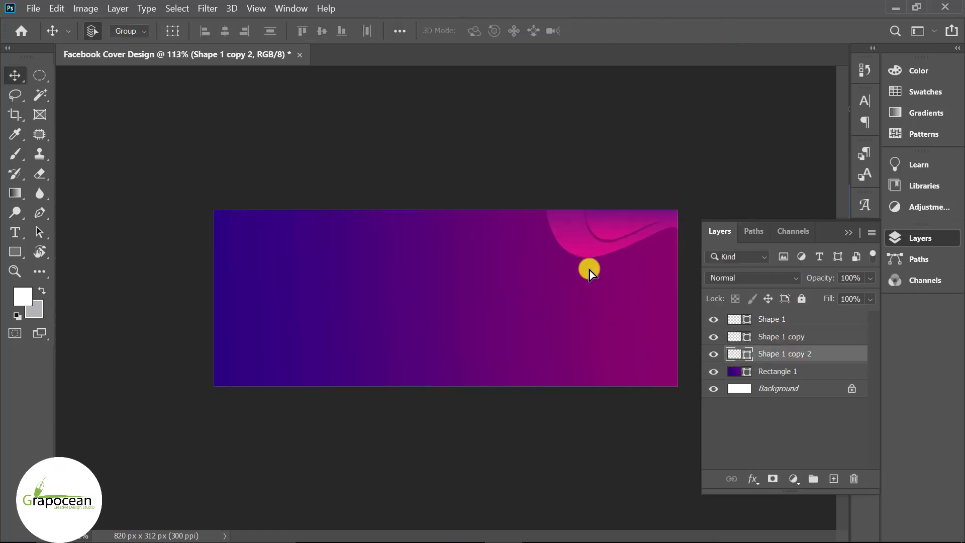
left_click_drag(589, 270, 585, 261)
scroll(577, 317, "down", 5)
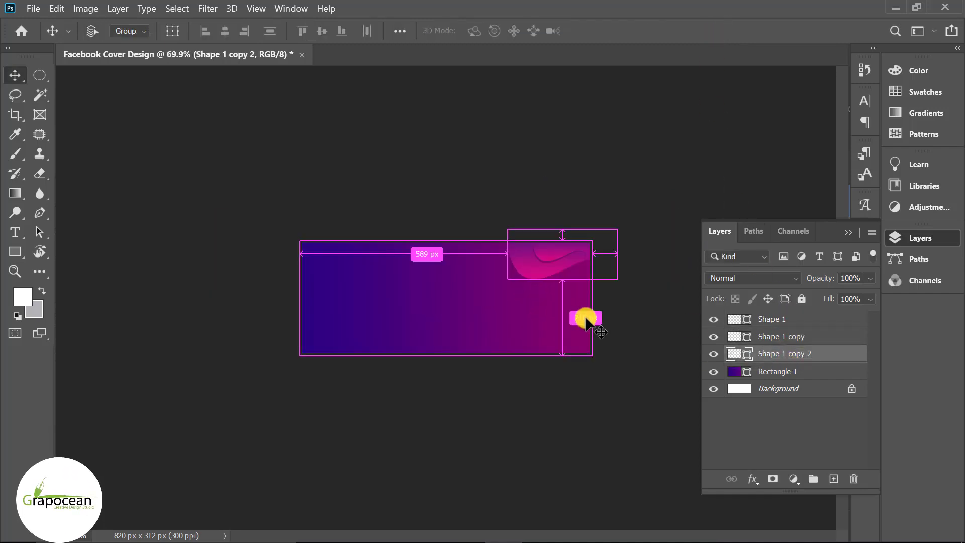
- Rotate the large wave copy about 7.2° and stretch it slightly taller
key("ctrl+t")
mouse_move(625, 308)
left_mouse_down()
mouse_move(638, 312)
mouse_move(609, 300)
left_mouse_up()
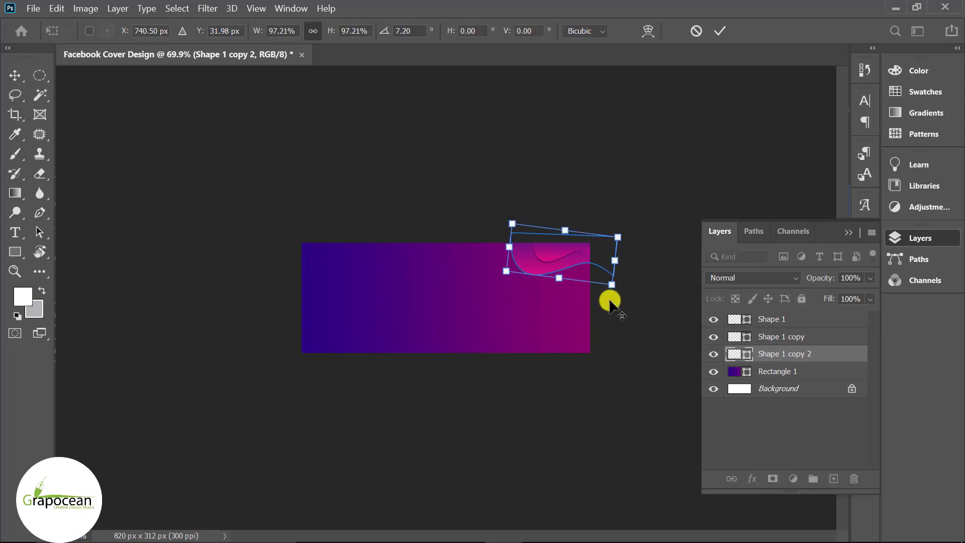
left_click_drag(559, 278, 635, 295)
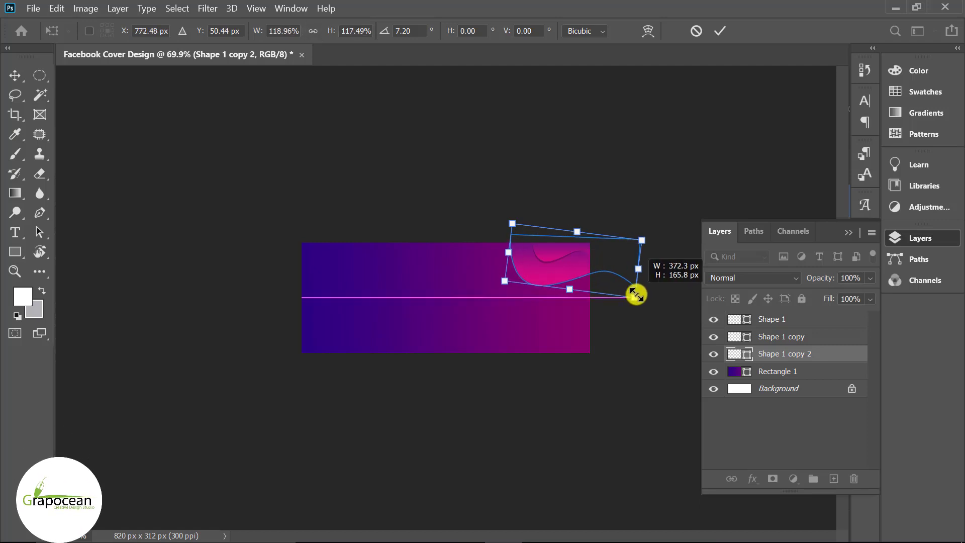
left_click(720, 31)
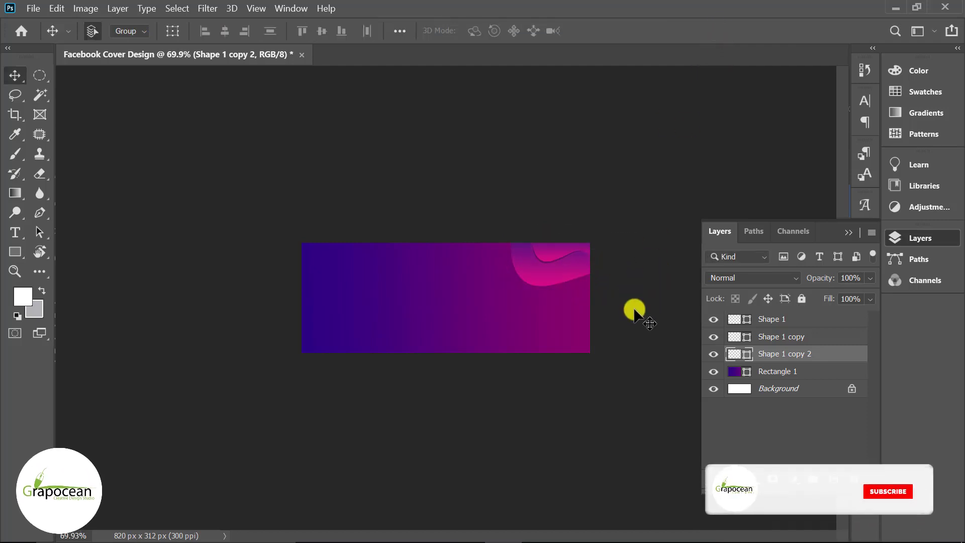
scroll(648, 296, "up", 3)
scroll(624, 286, "up", 3)
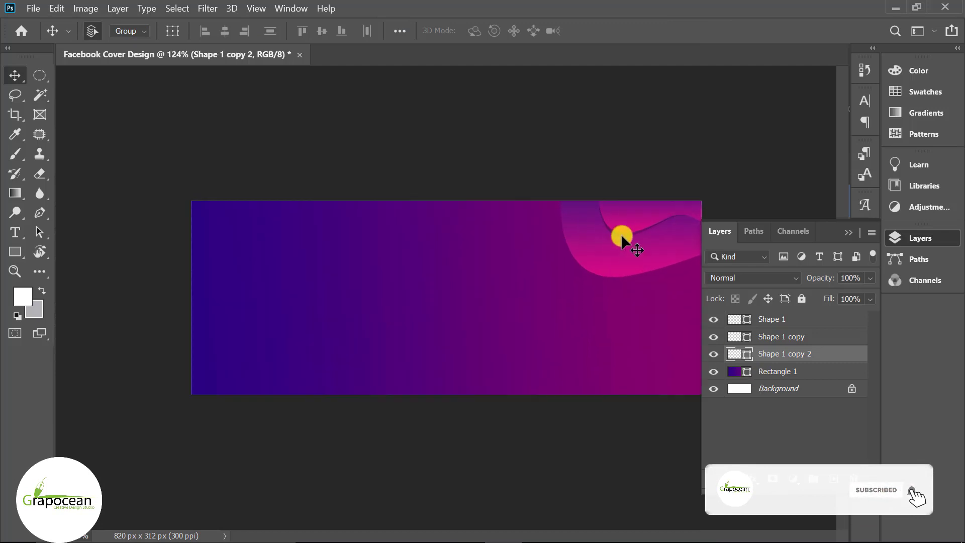
left_click(634, 233)
- Duplicate the faint shadow as Shape 1 copy 3, scale it to ~242%, and place it below Shape 1 copy 2
left_click_drag(829, 337, 833, 479)
scroll(454, 321, "down", 3)
key("ctrl+t")
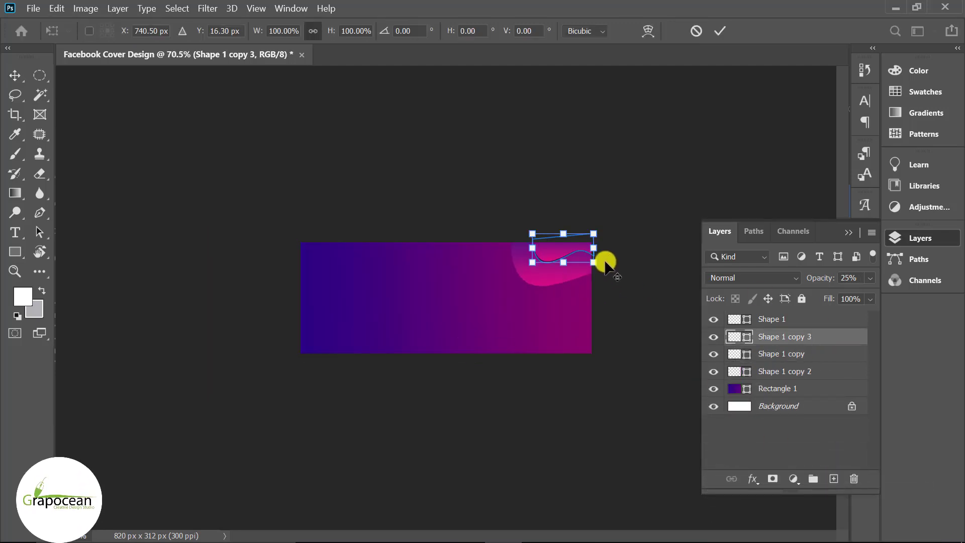
mouse_move(593, 273)
left_mouse_down()
mouse_move(639, 296)
mouse_move(629, 280)
left_mouse_up()
mouse_move(553, 276)
left_mouse_down()
mouse_move(560, 281)
mouse_move(551, 282)
left_mouse_up()
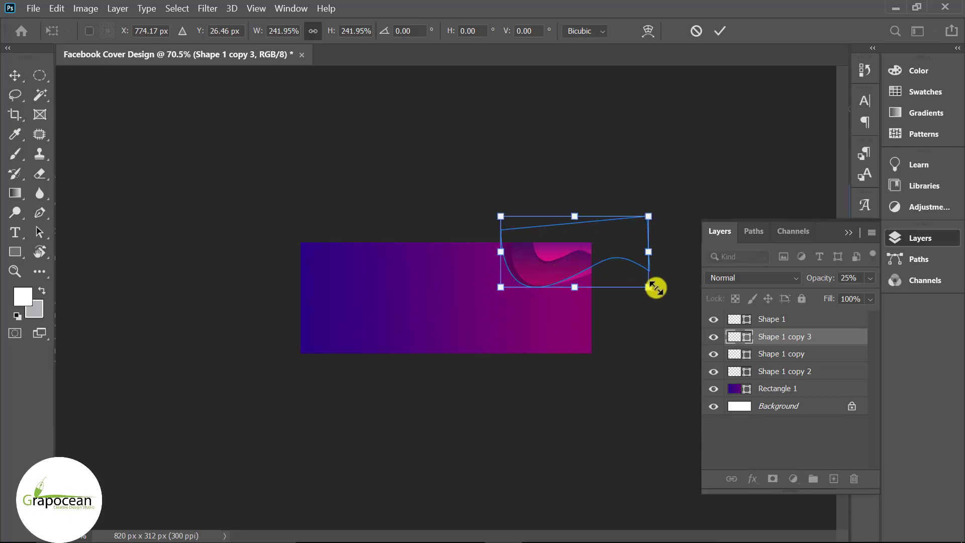
left_click(720, 31)
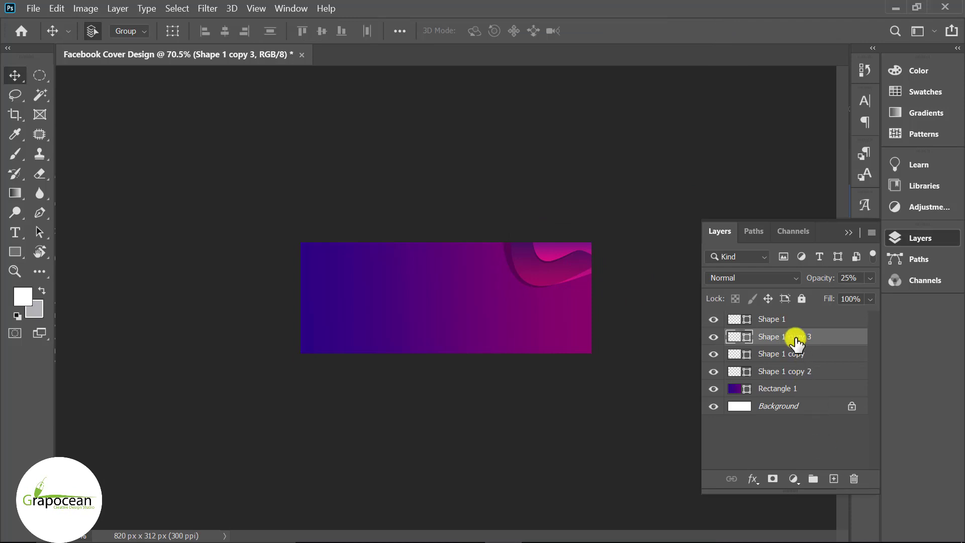
left_click_drag(797, 336, 792, 376)
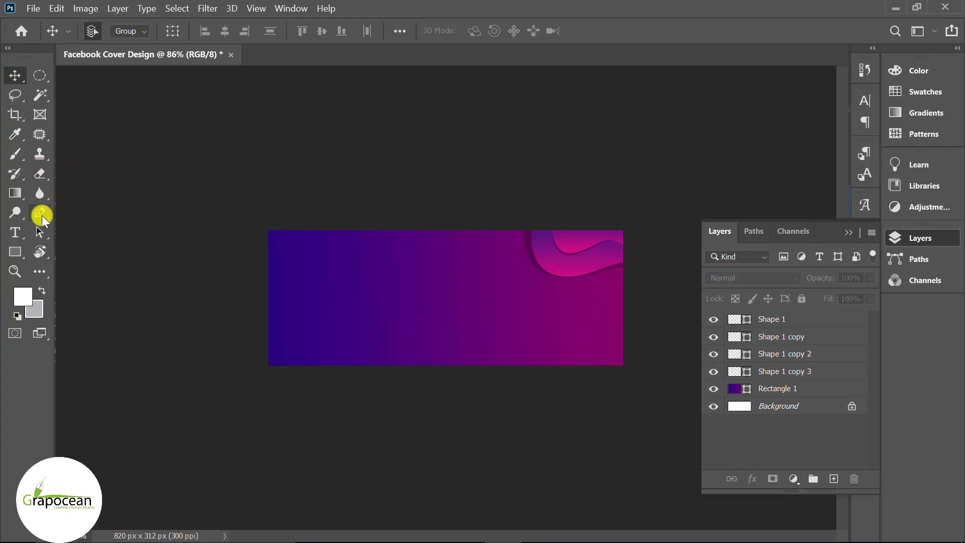
- Draw a new curved Pen-tool wave, Shape 2, starting at the canvas top edge
left_click(41, 215)
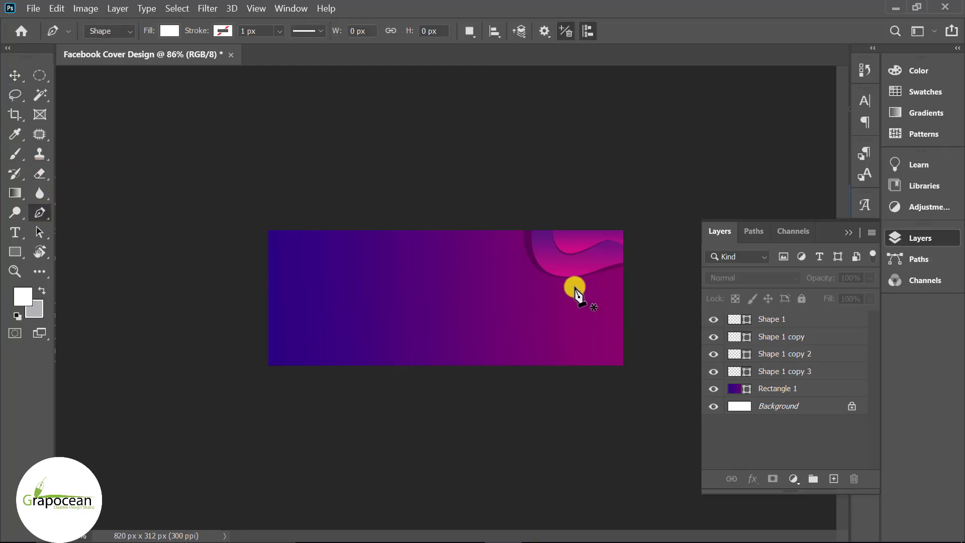
left_click(528, 264, "ctrl")
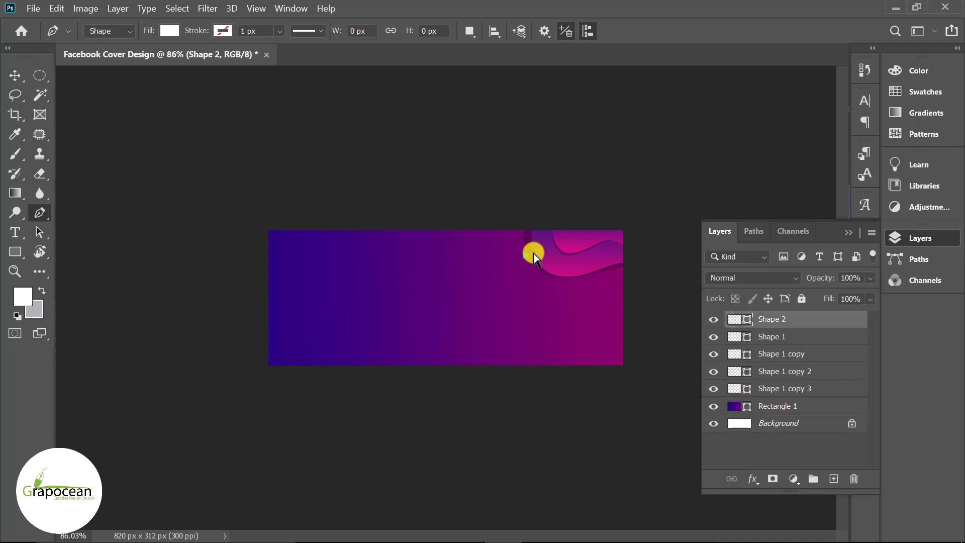
left_click(518, 236, "ctrl")
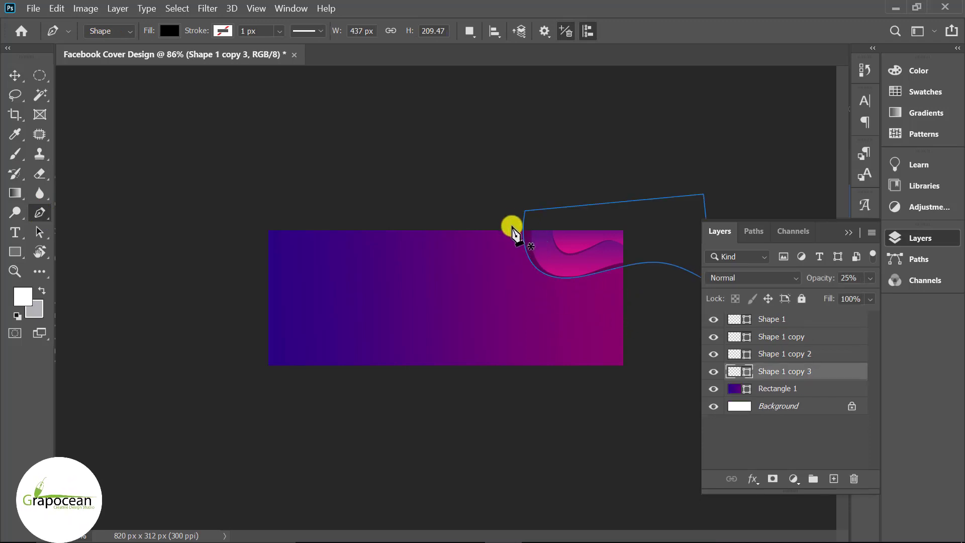
left_click(833, 479)
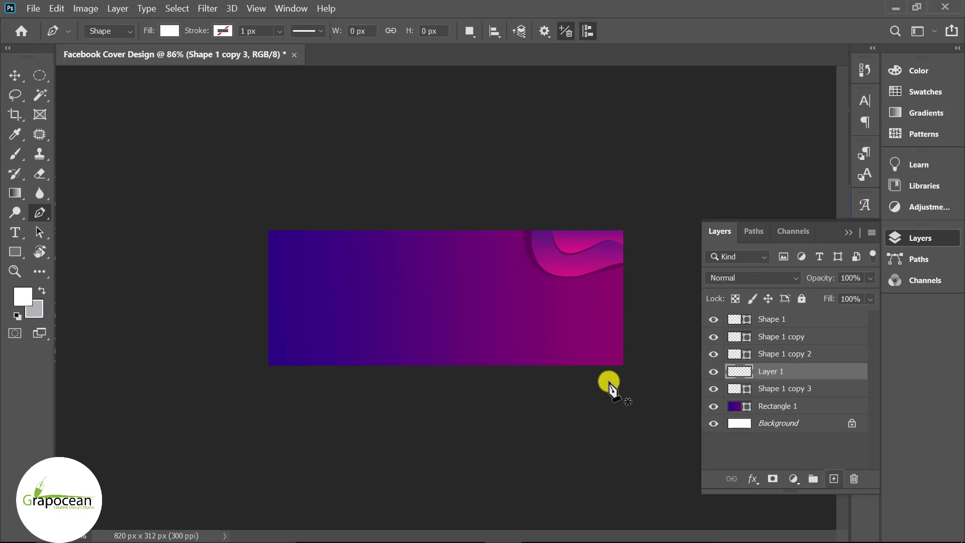
left_click(505, 220)
left_click_drag(635, 293, 770, 235)
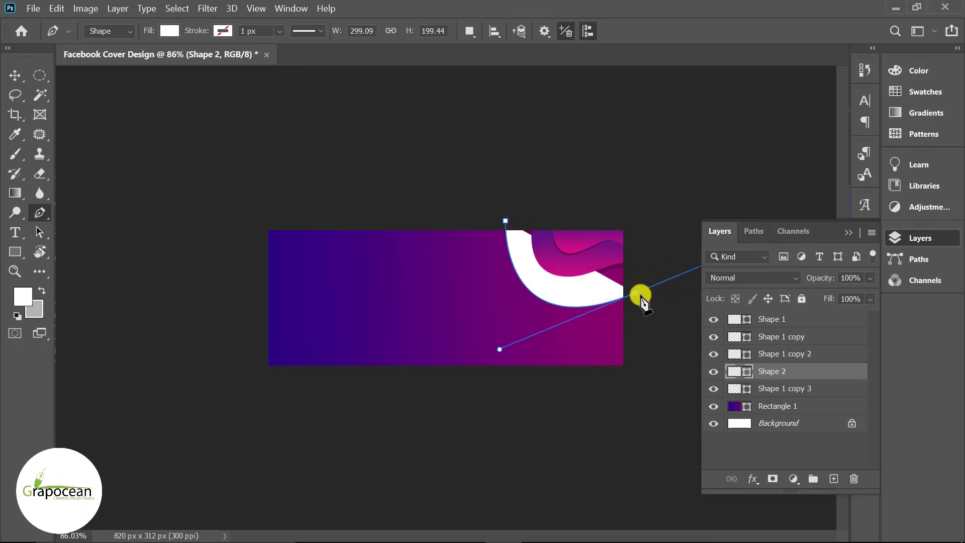
left_click(635, 294)
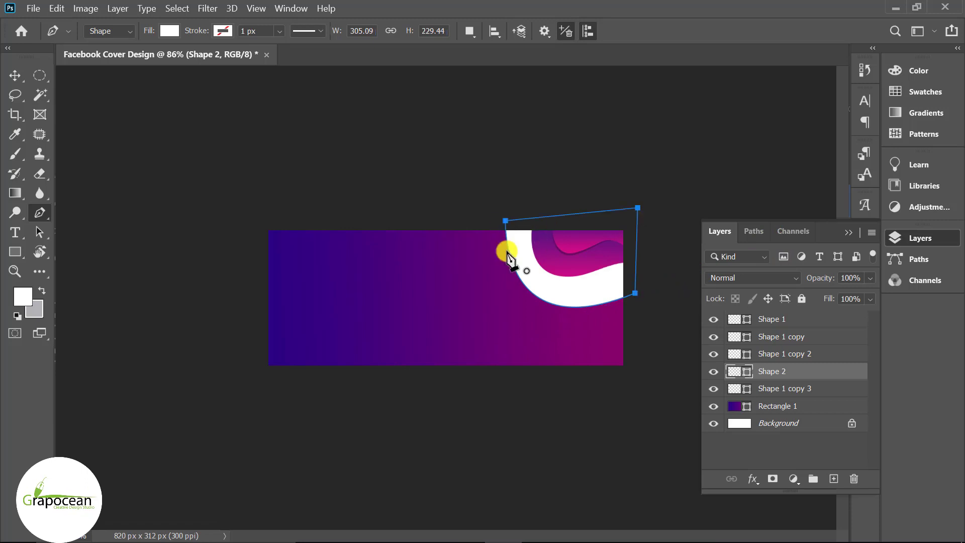
- Fill Shape 2 with the pink-purple gradient and move it below Shape 1 copy 3
left_click(170, 31)
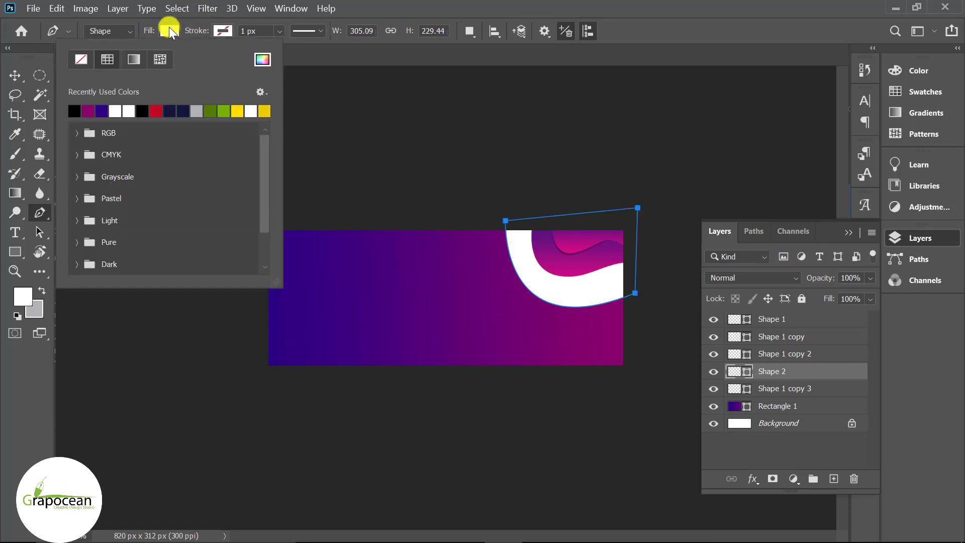
left_click(129, 62)
left_click(74, 111)
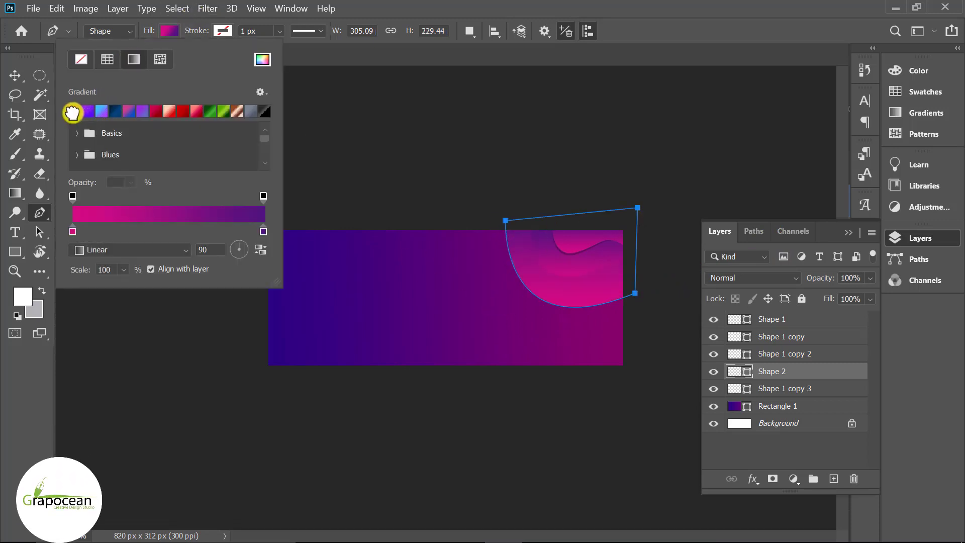
left_click(16, 85)
scroll(620, 340, "up", 1)
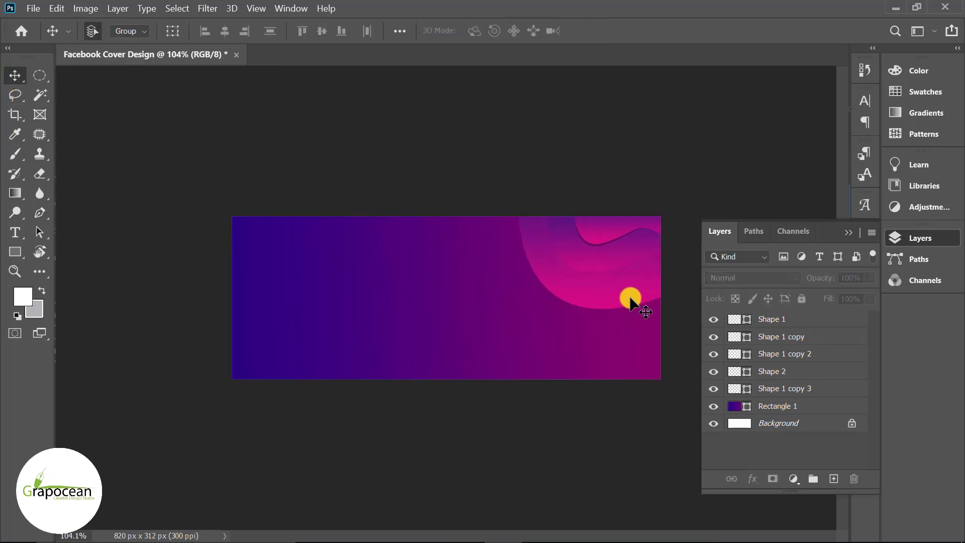
left_click_drag(814, 377, 800, 392)
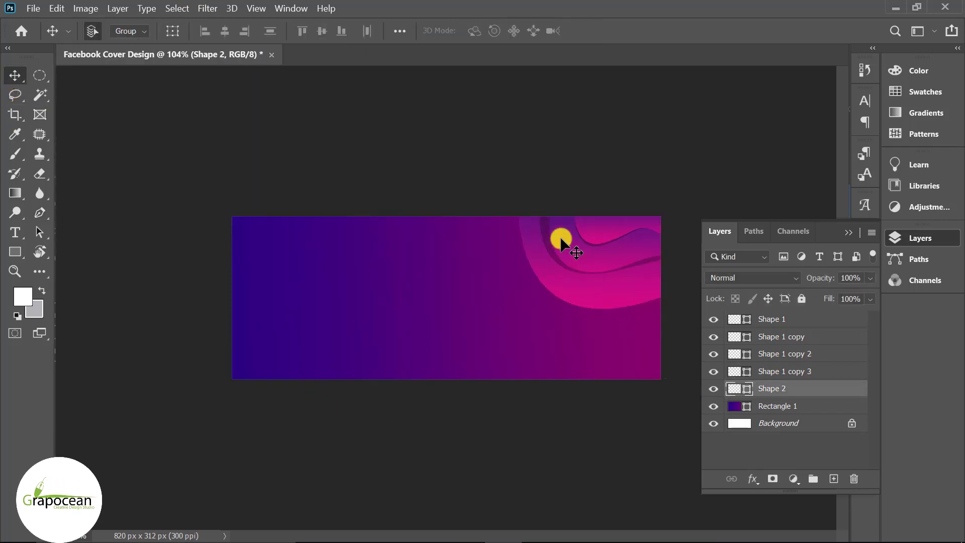
- Add a layer mask to Shape 2 and drag a black-to-white gradient across the wave
left_click(545, 237)
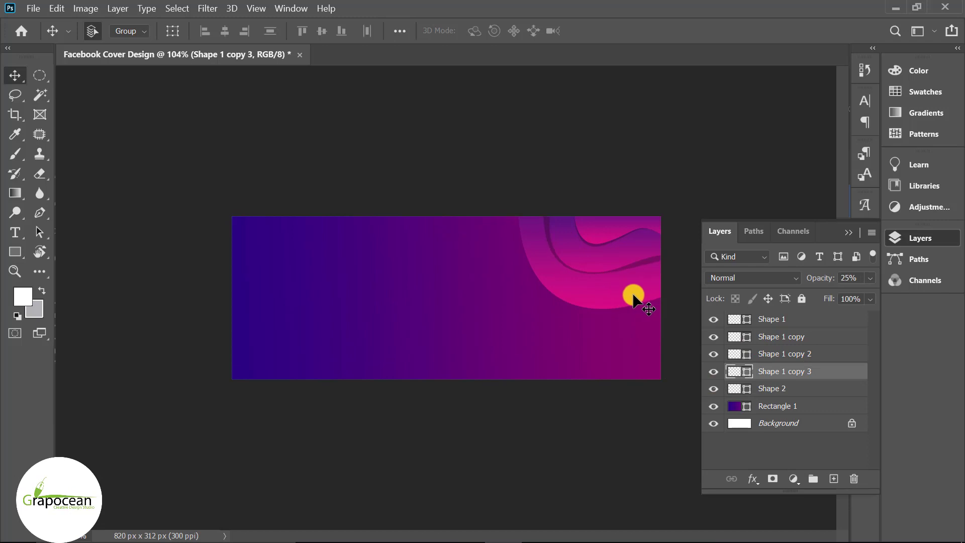
scroll(634, 298, "up", 1)
left_click(612, 291)
left_click(912, 243)
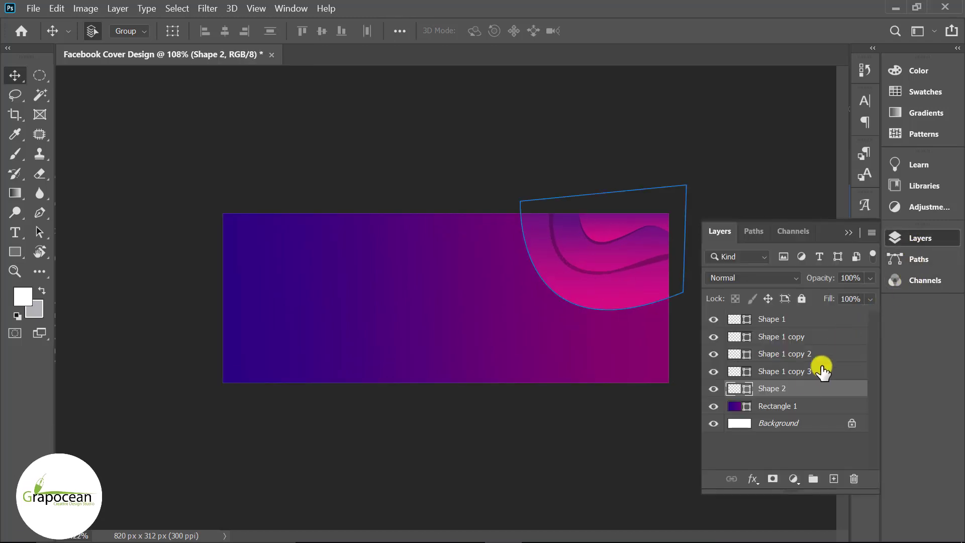
left_click(772, 478)
left_click(21, 192)
mouse_move(510, 172)
left_mouse_down()
mouse_move(544, 305)
mouse_move(589, 381)
left_mouse_up()
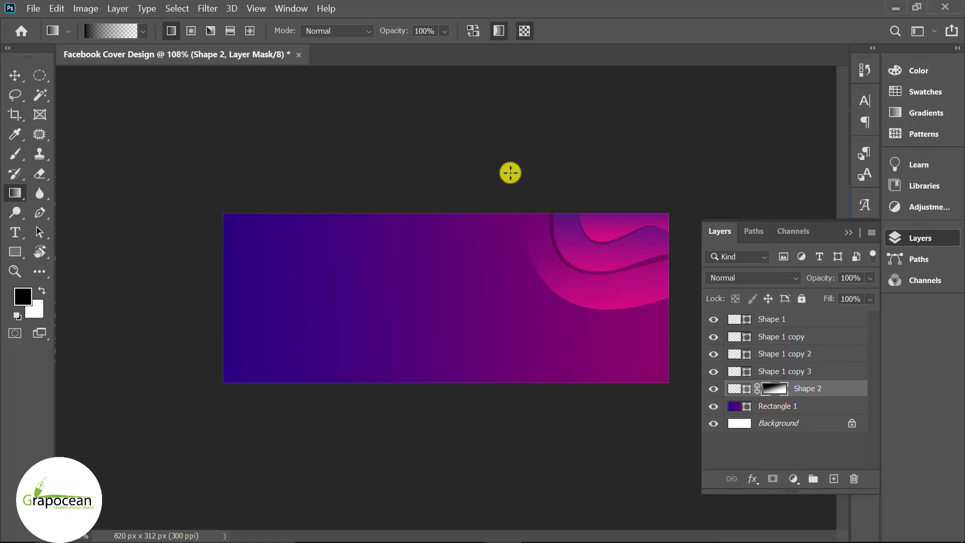
scroll(616, 432, "down", 2)
scroll(506, 184, "up", 2)
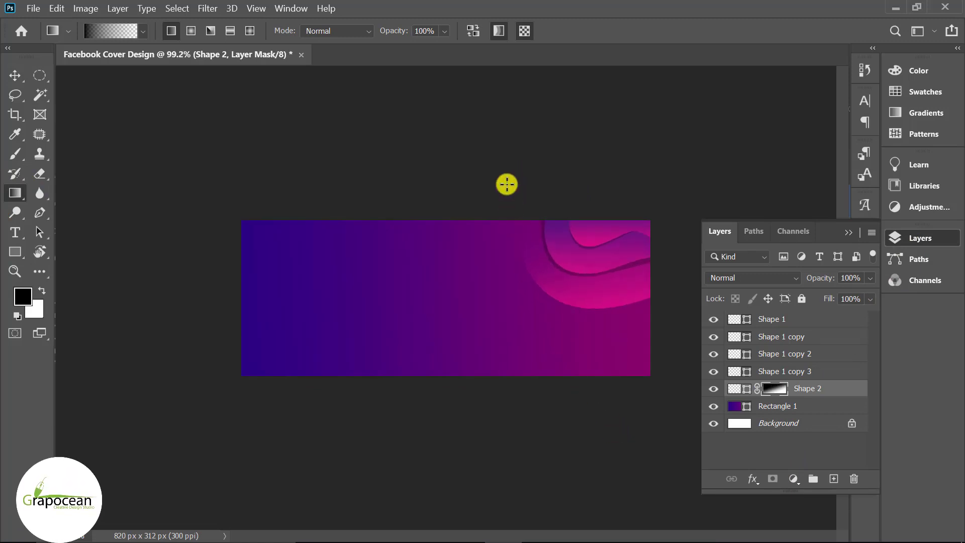
scroll(601, 452, "down", 1)
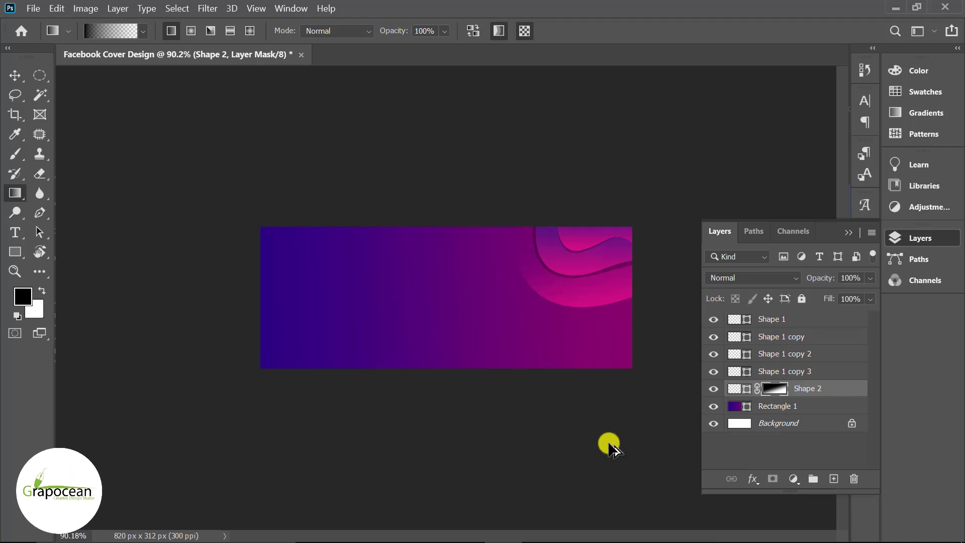
scroll(640, 355, "up", 1)
- Above Rectangle 1, draw a curved Pen shape reaching the canvas's right edge
left_click(37, 213)
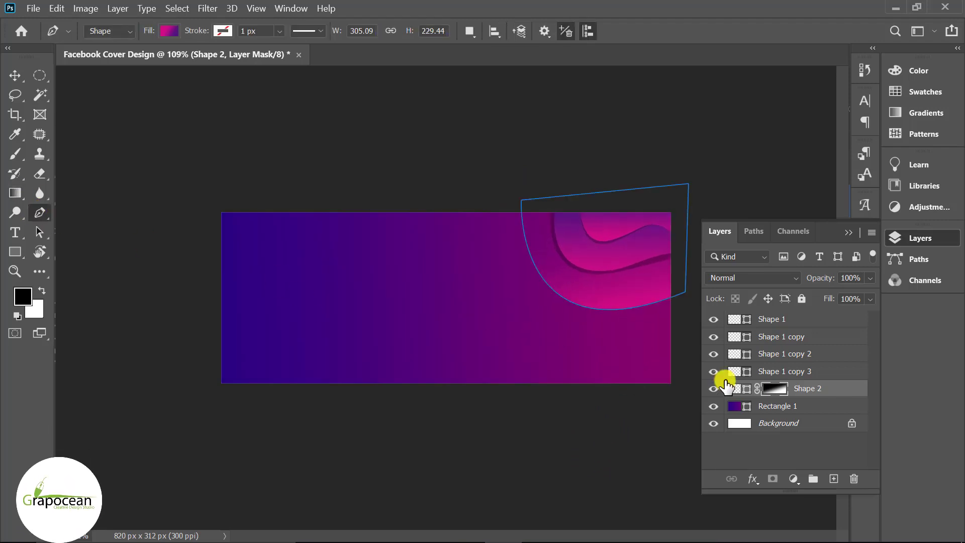
left_click(803, 408)
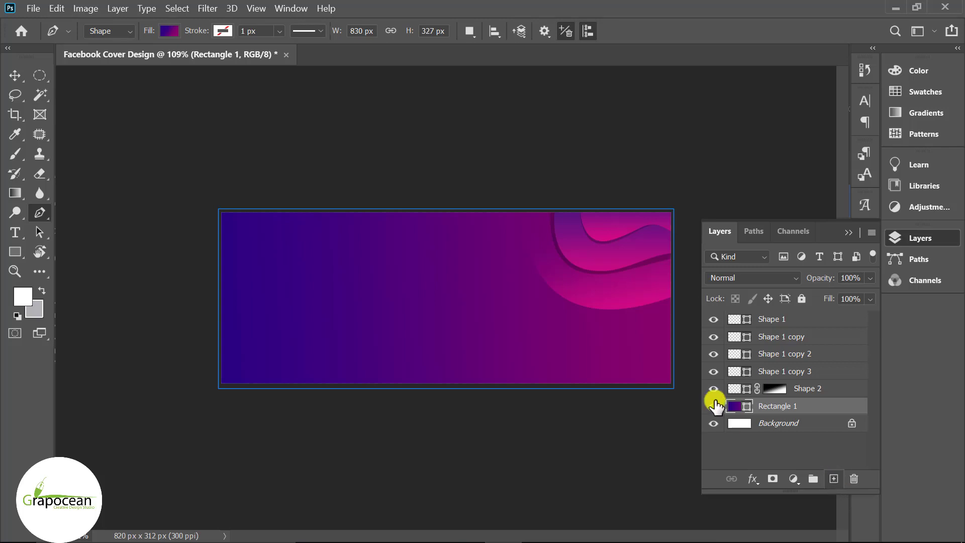
left_click(672, 301)
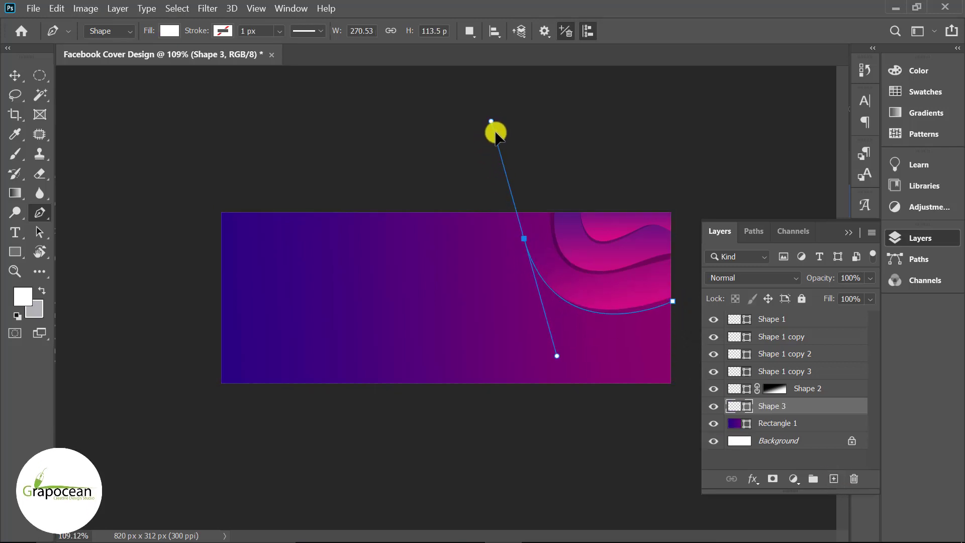
left_click_drag(486, 145, 490, 121)
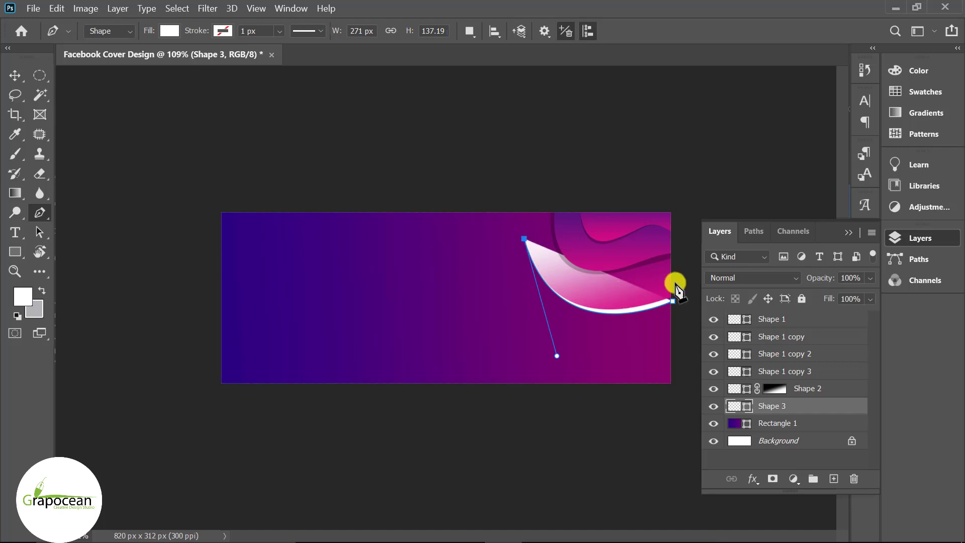
left_click_drag(674, 283, 768, 228)
left_click_drag(696, 270, 679, 291)
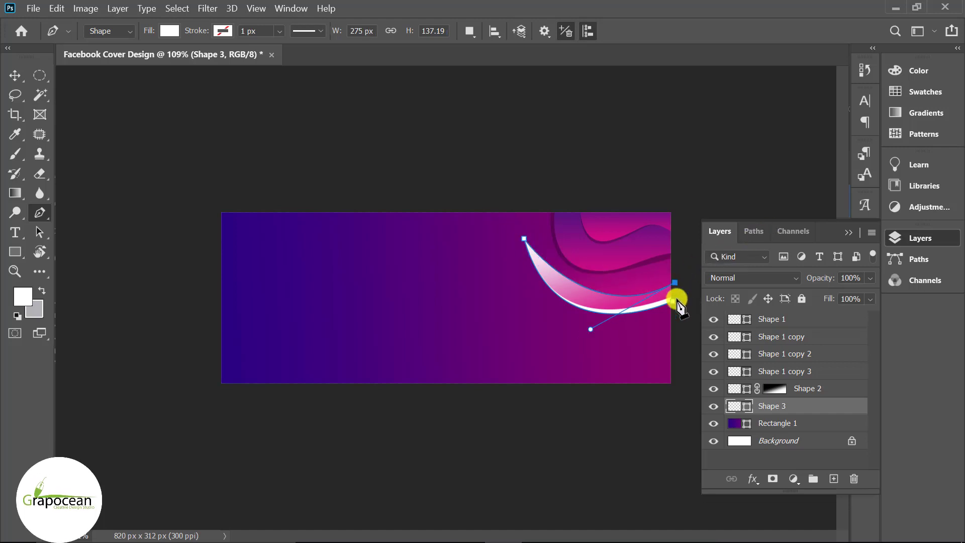
- Fill the new Shape 3 curve with black and lower its opacity to 8%
left_click(673, 301)
left_click(170, 31)
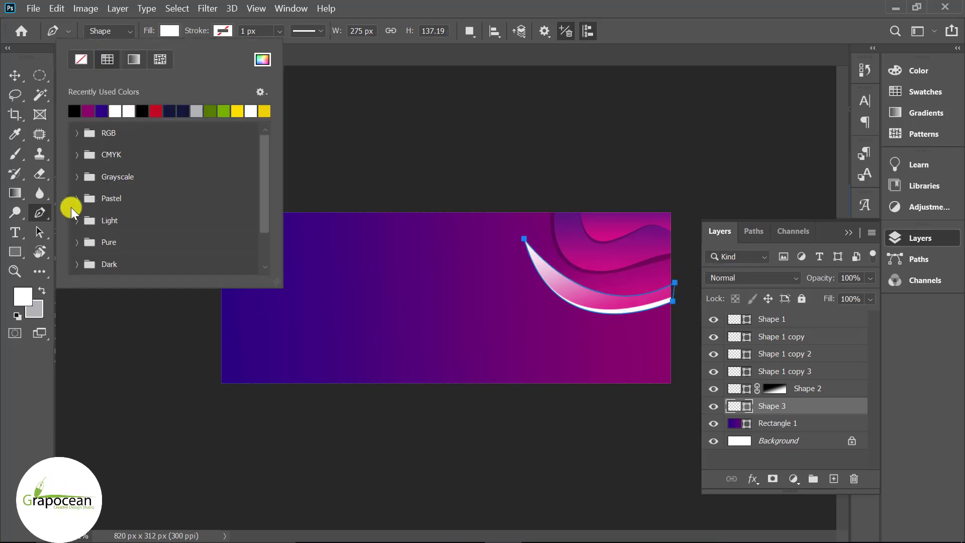
left_click(78, 111)
left_click(15, 75)
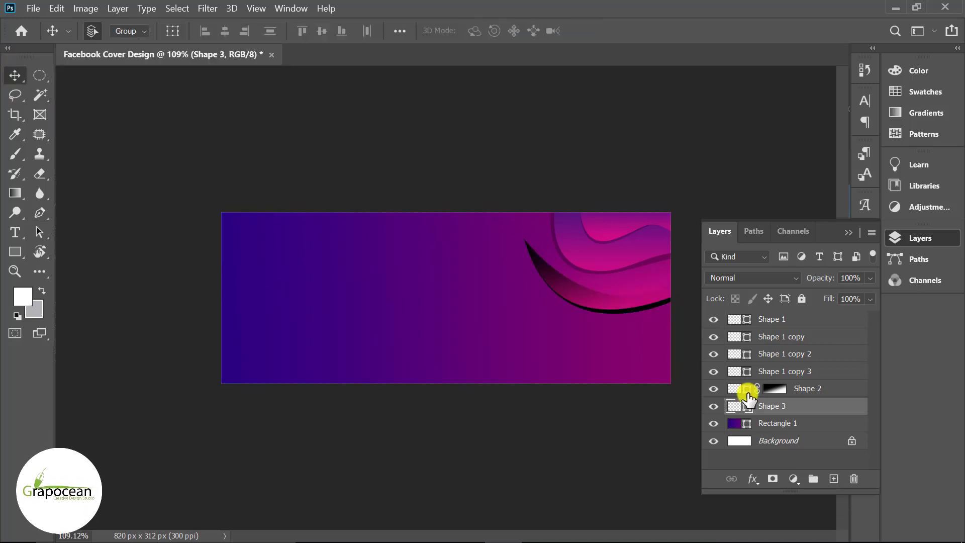
left_click(871, 283)
left_click_drag(828, 297, 803, 294)
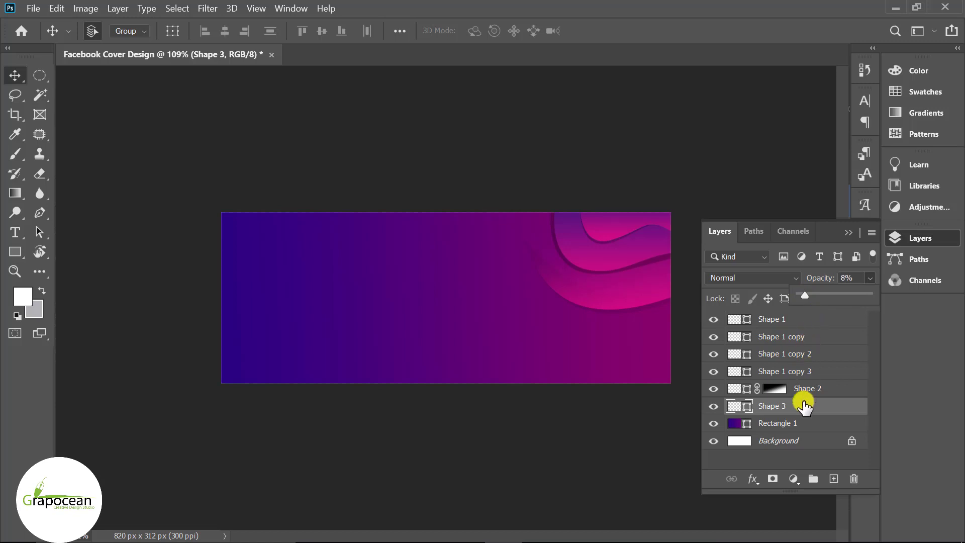
- Add a layer mask to Shape 3 and fade it with a black-to-white gradient
left_click(772, 478)
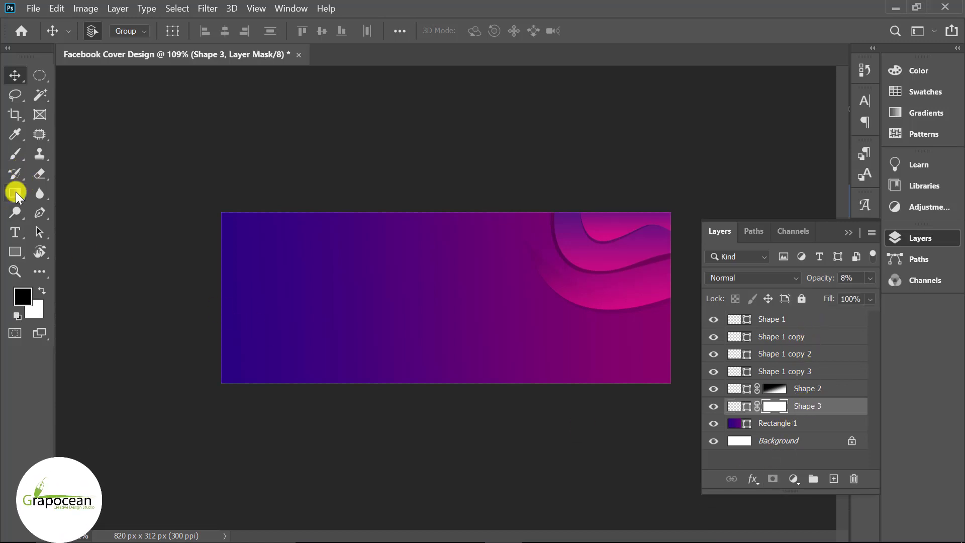
left_click(15, 192)
left_click_drag(534, 233, 567, 300)
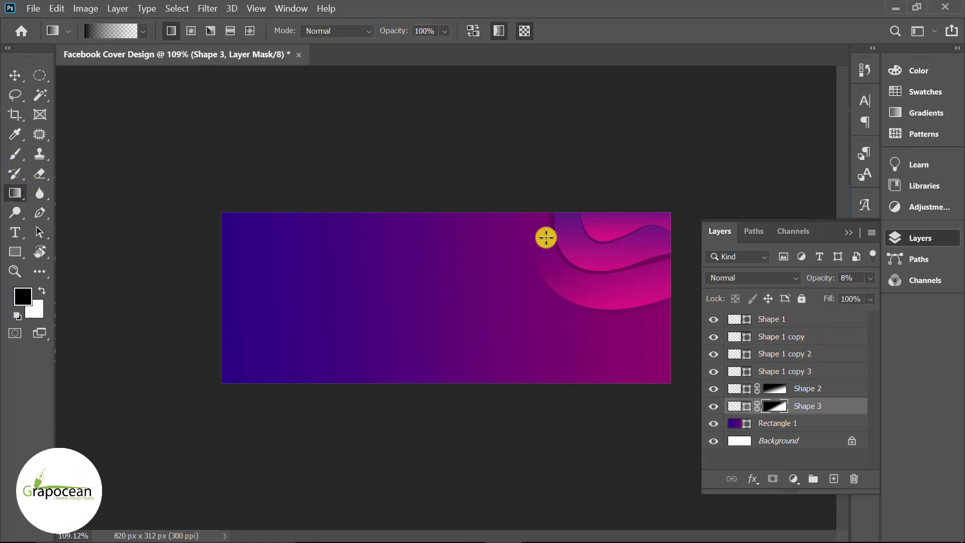
- Draw a 408 px circle at the cover's left edge and shift it further left
key("v")
key("alt+bracketleft")
scroll(334, 426, "down", 2)
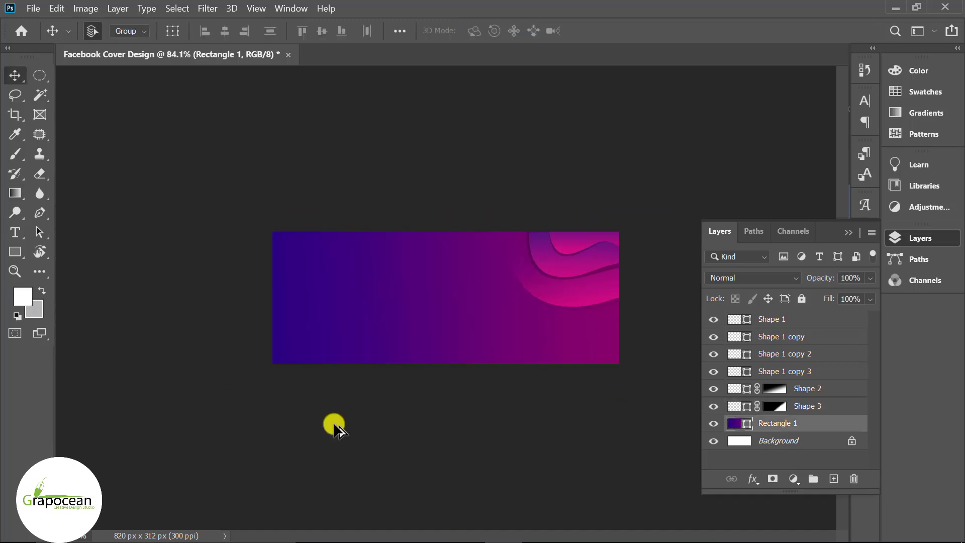
left_click(13, 249)
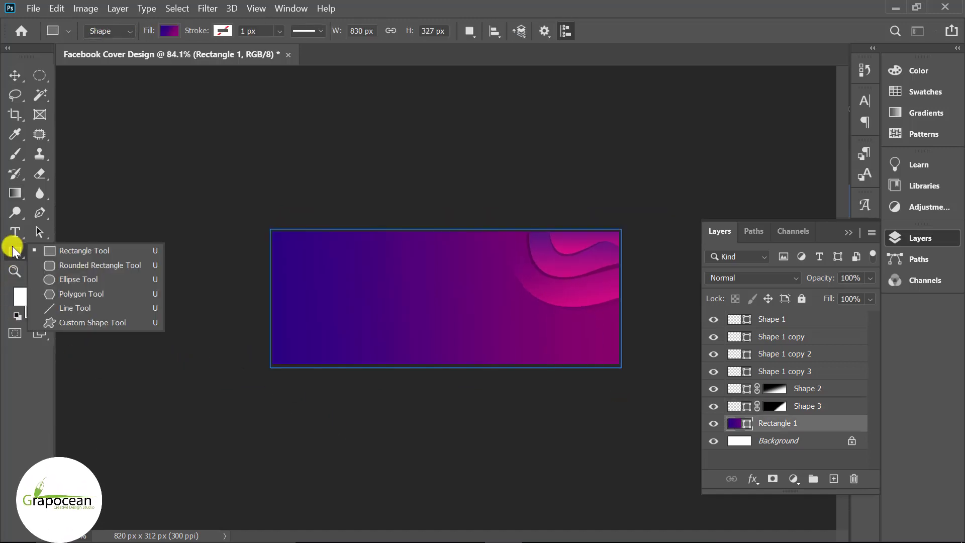
left_click(69, 279)
left_click(833, 479)
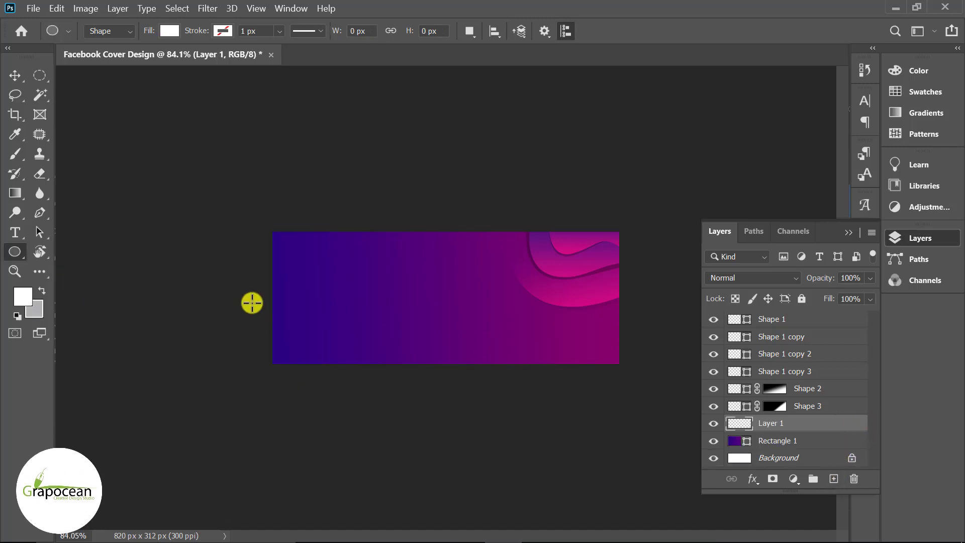
left_click_drag(249, 266, 421, 488)
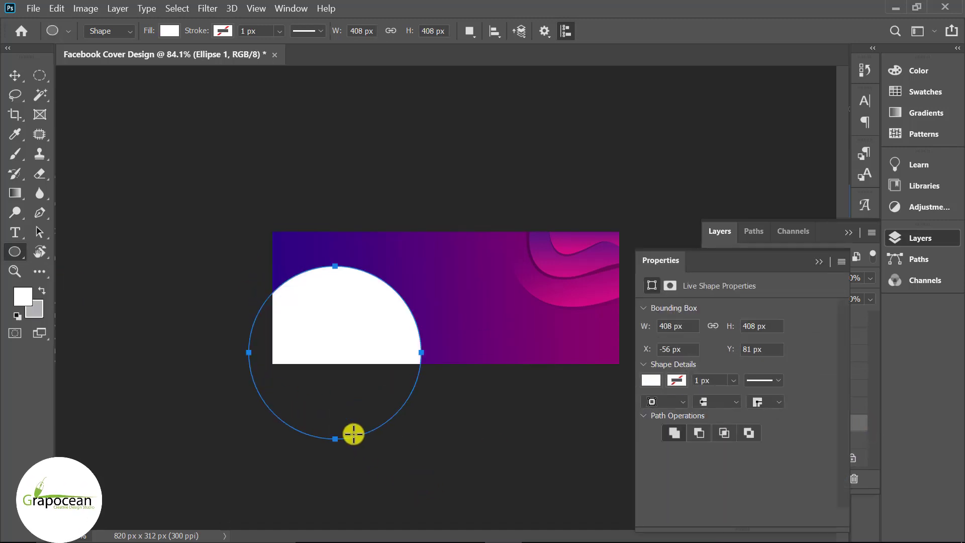
left_click(14, 75)
left_click_drag(334, 329, 297, 330)
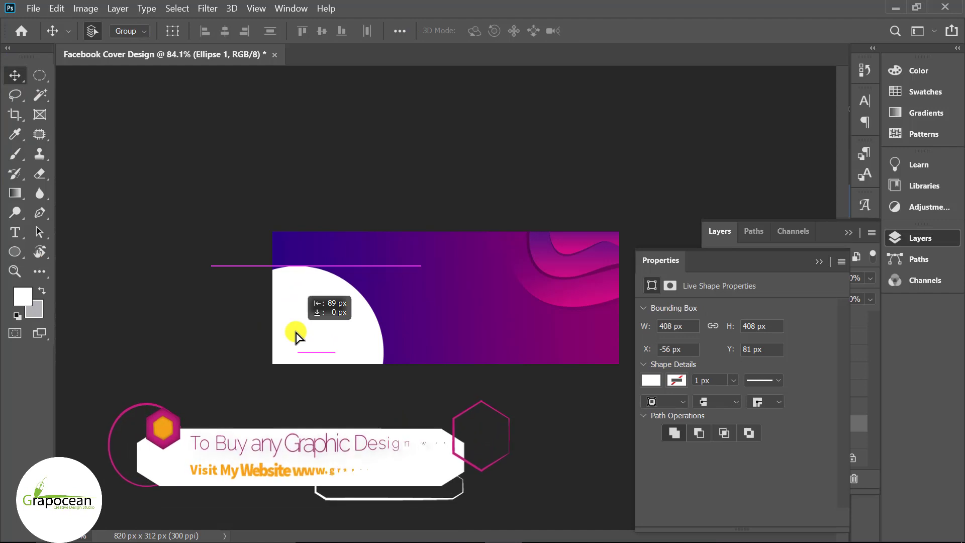
- Remove the circle's fill and give its outline a thick purple gradient stroke
left_click(16, 251)
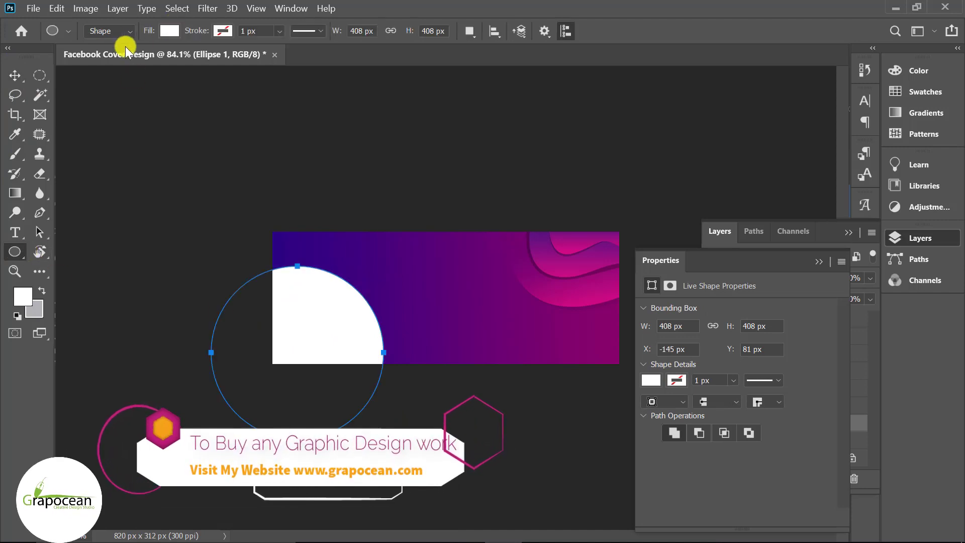
left_click(167, 32)
left_click(83, 58)
left_click(224, 31)
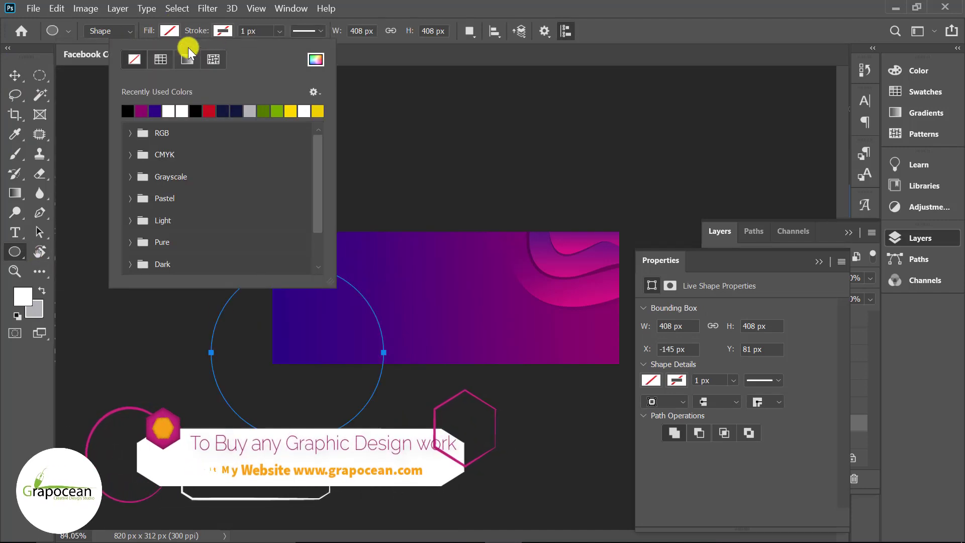
left_click(184, 59)
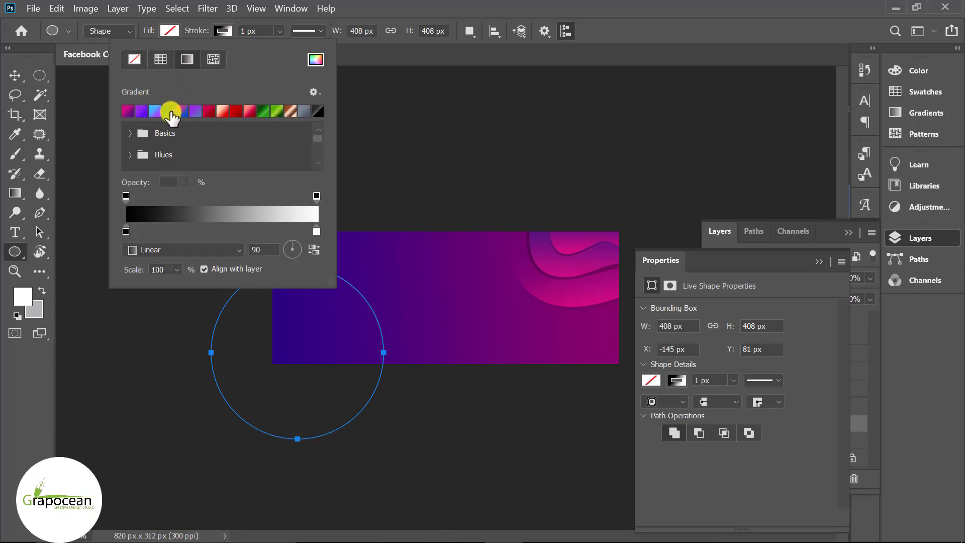
left_click(145, 114)
mouse_move(275, 29)
left_mouse_down()
mouse_move(286, 47)
mouse_move(309, 53)
left_mouse_up()
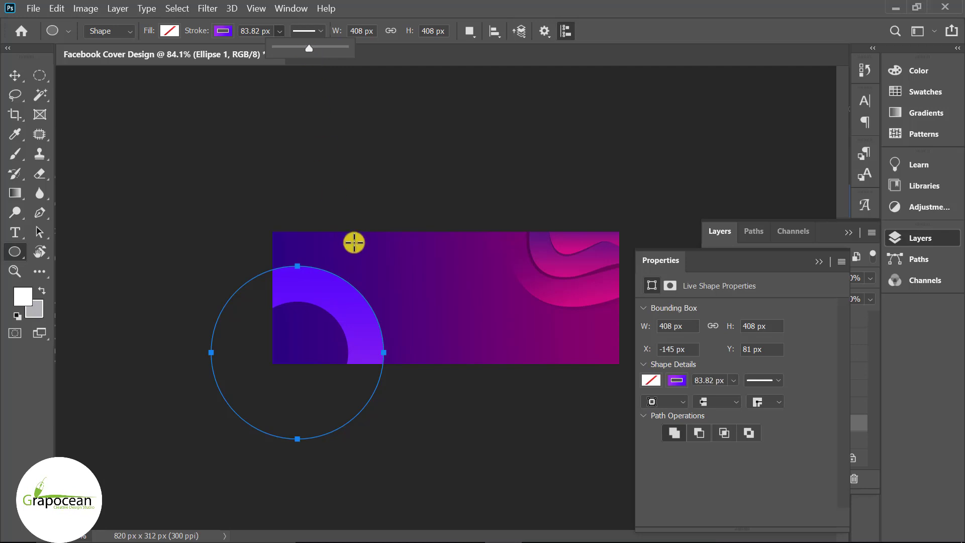
- Slide the purple ring left past the canvas edge and commit a free transform
left_click(15, 75)
mouse_move(359, 331)
left_mouse_down()
mouse_move(345, 326)
mouse_move(353, 330)
left_mouse_up()
key("ctrl+t")
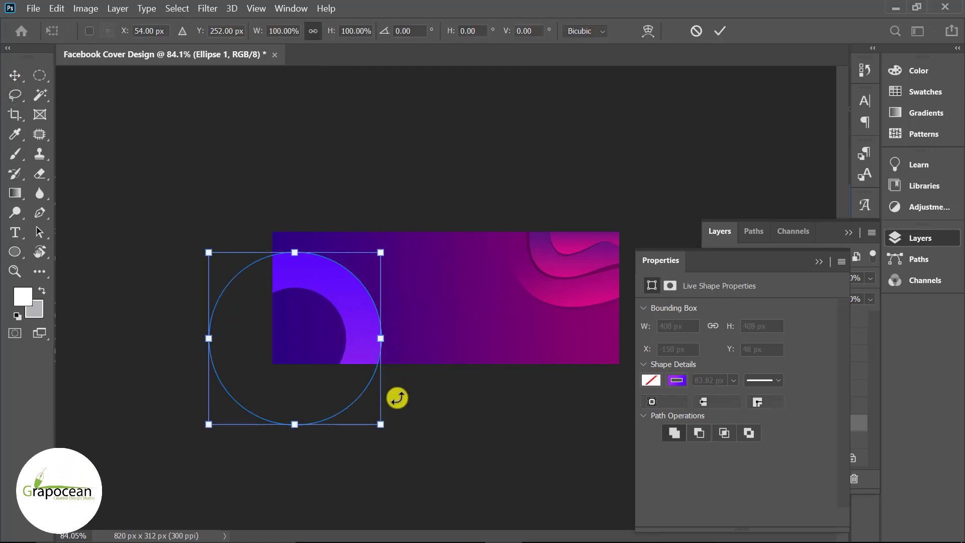
left_click(724, 31)
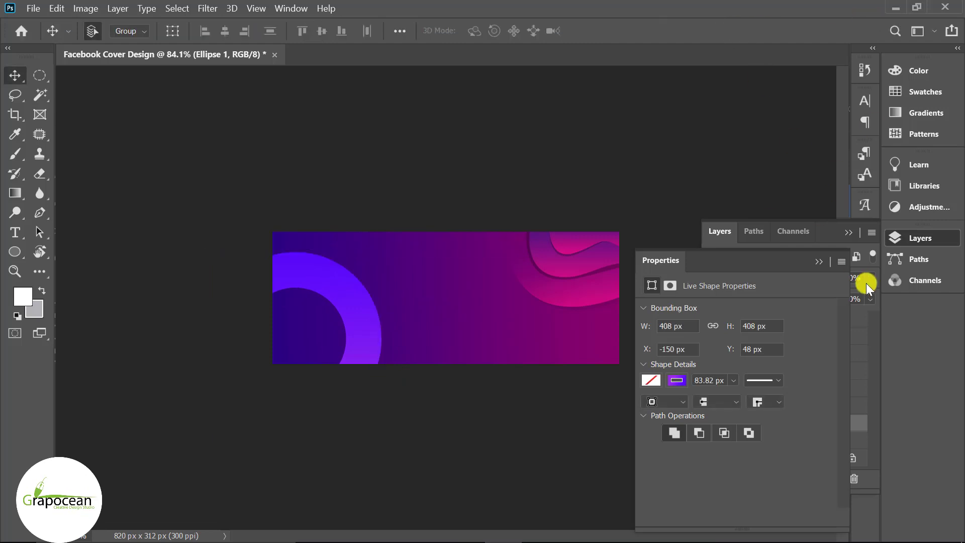
- Fade the ring's upper-left arc with two black-to-white gradients on Ellipse 1's mask
left_click(12, 193)
left_click_drag(235, 266, 381, 308)
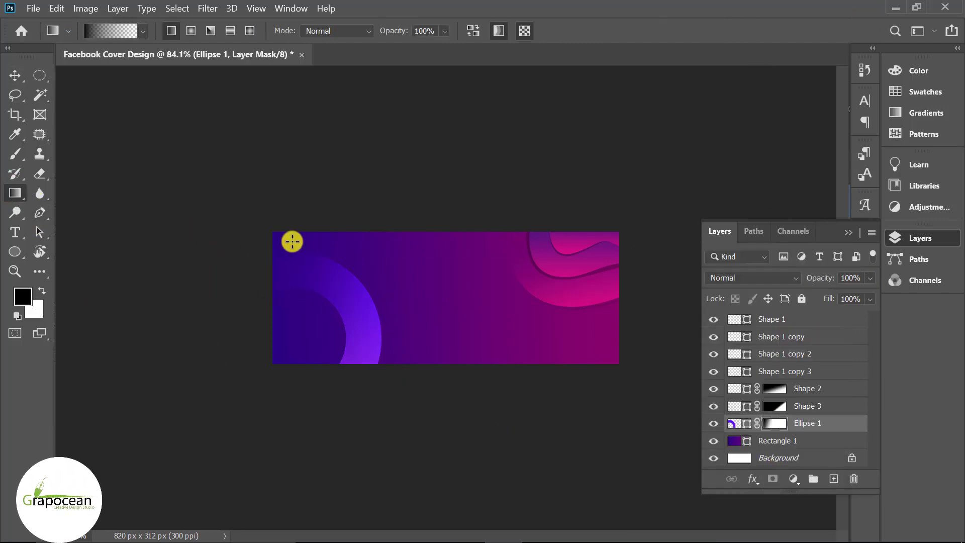
left_click_drag(271, 211, 389, 322)
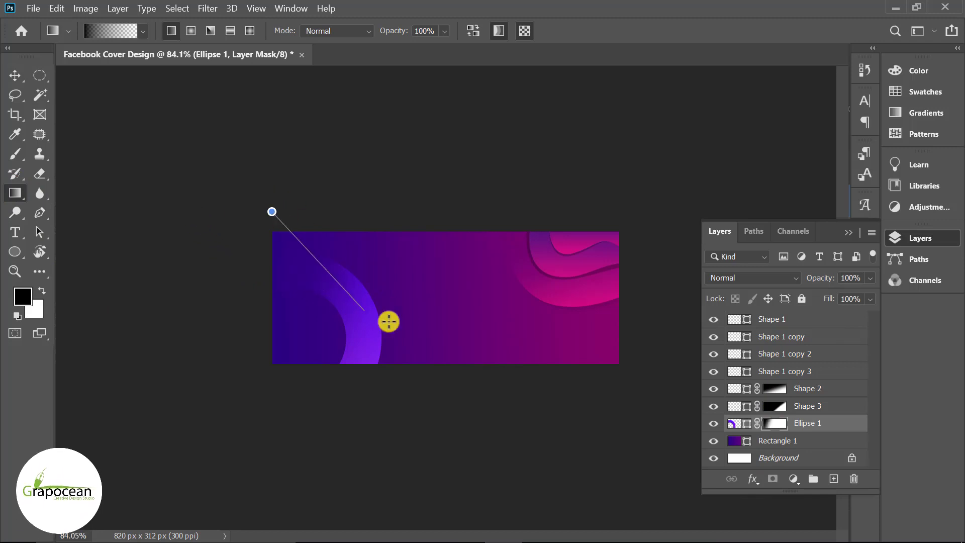
scroll(402, 445, "up", 1)
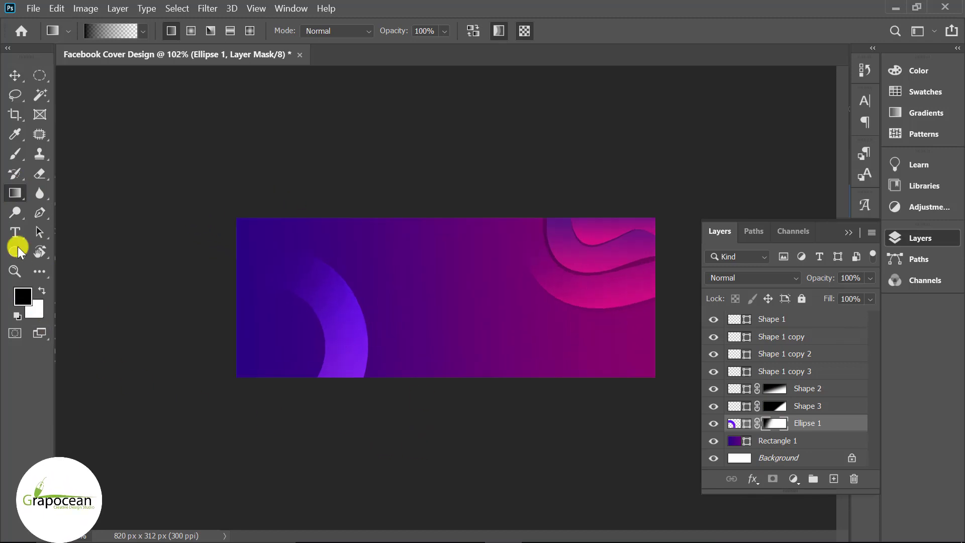
left_click(39, 212)
- On a new layer, draw a thin Pen crescent along the ring's inner curve
left_click(833, 478)
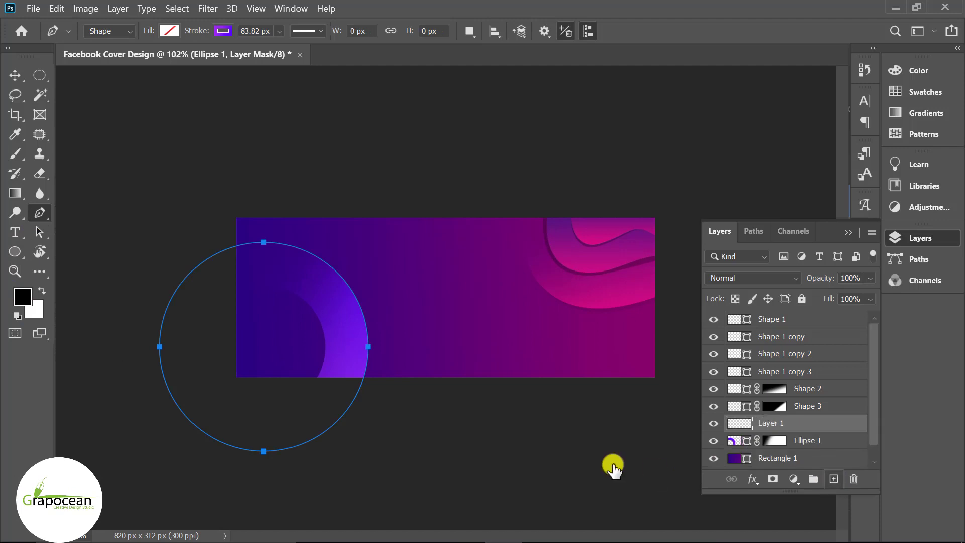
scroll(291, 318, "up", 1)
scroll(271, 427, "up", 2)
left_click(254, 412)
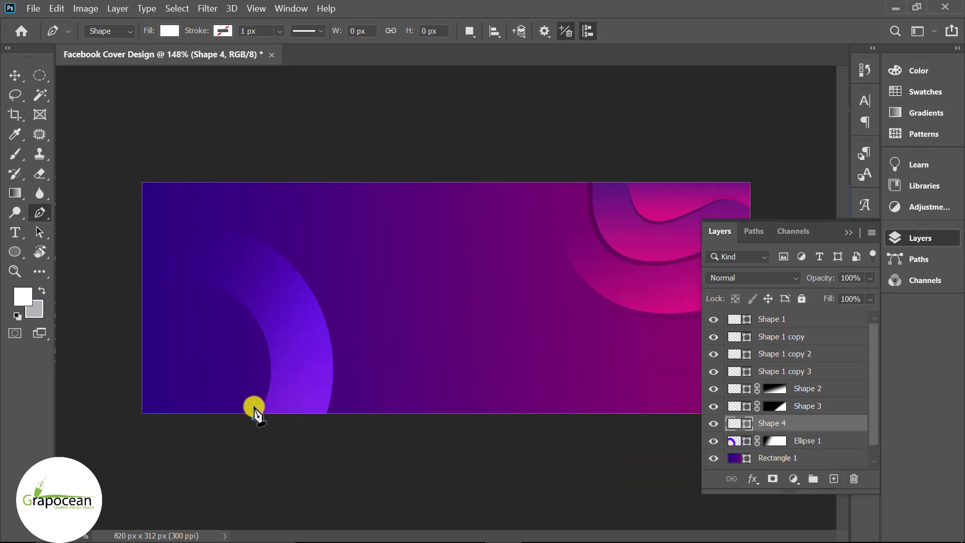
left_click_drag(85, 254, 66, 248)
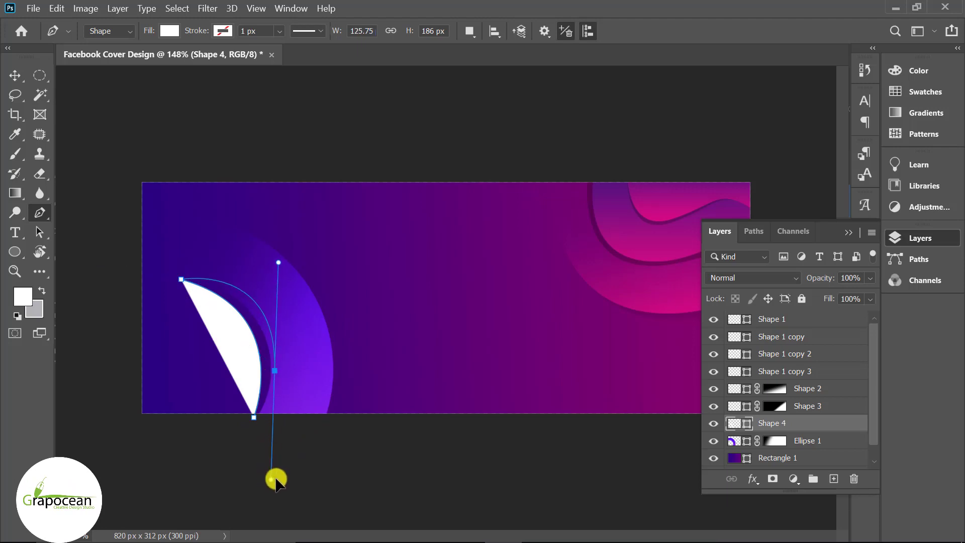
mouse_move(275, 480)
left_mouse_down()
mouse_move(269, 424)
mouse_move(252, 537)
mouse_move(319, 490)
left_mouse_up()
key("ctrl+z")
key("ctrl+minus")
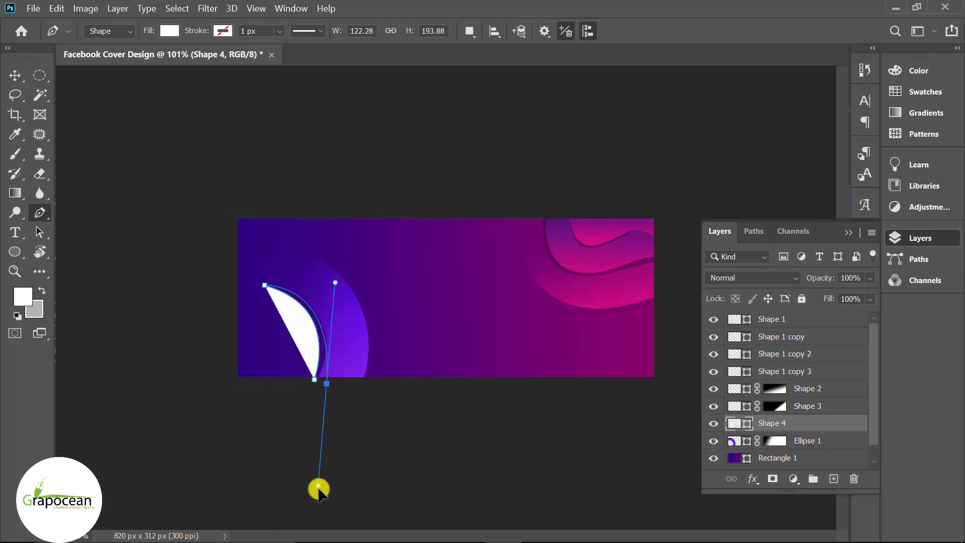
left_click(328, 384)
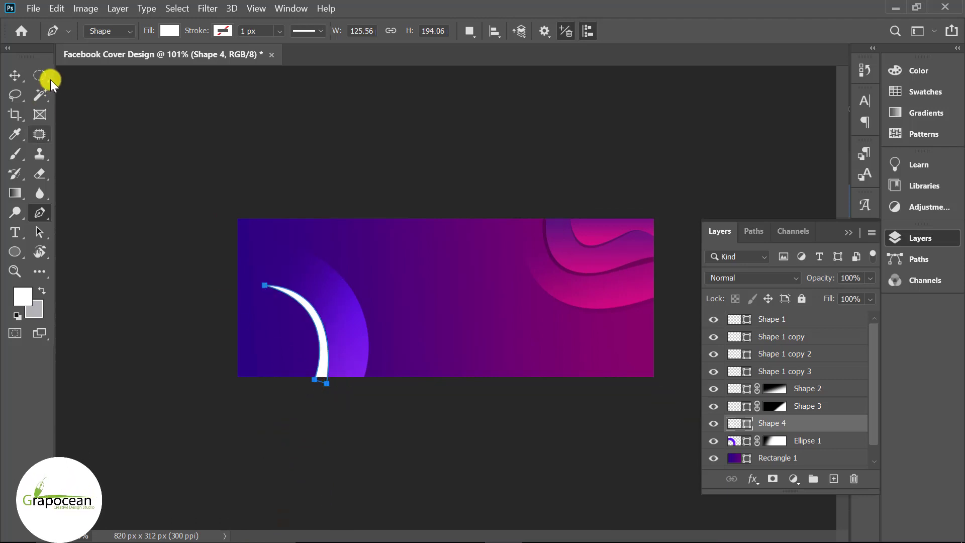
- Fill the crescent black, set Shape 4 to 8% opacity, and add a layer mask
left_click(169, 30)
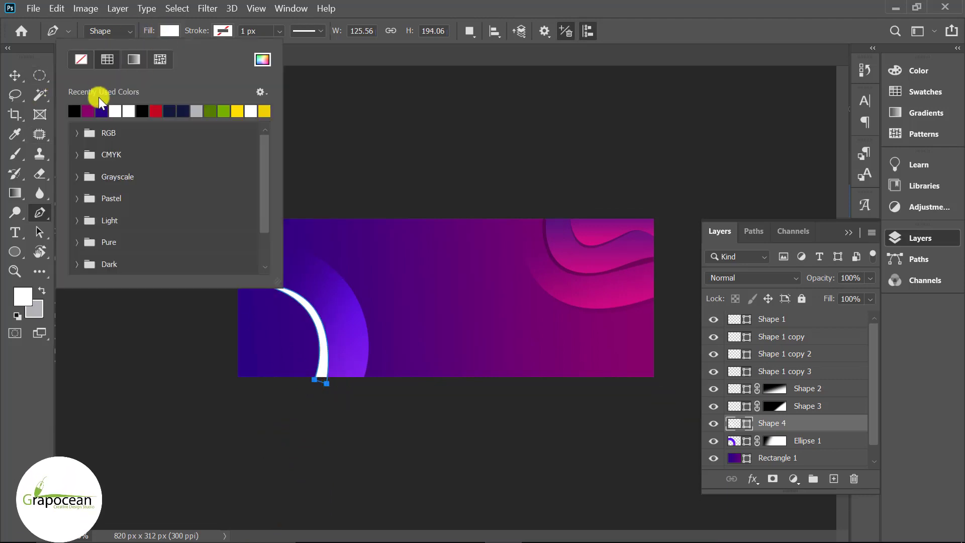
left_click(15, 76)
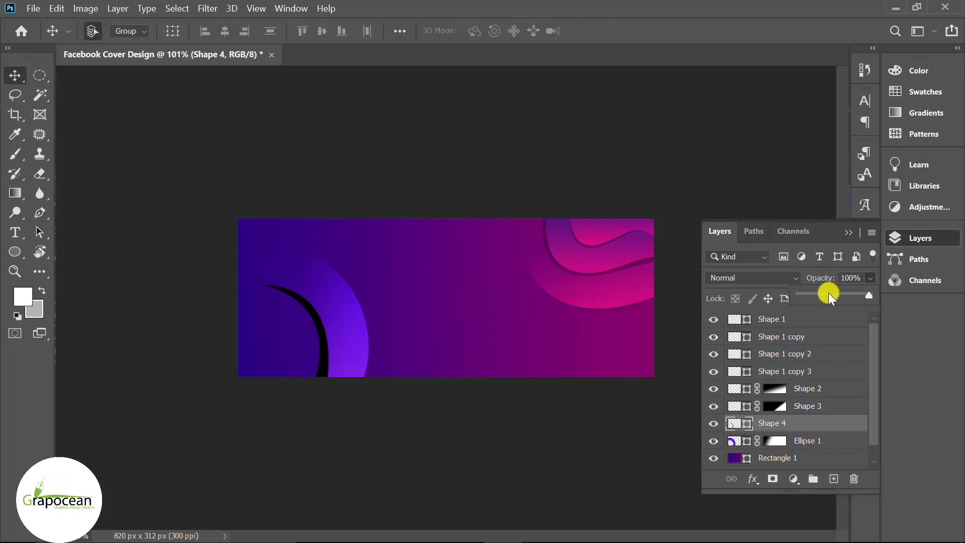
left_click_drag(826, 292, 833, 294)
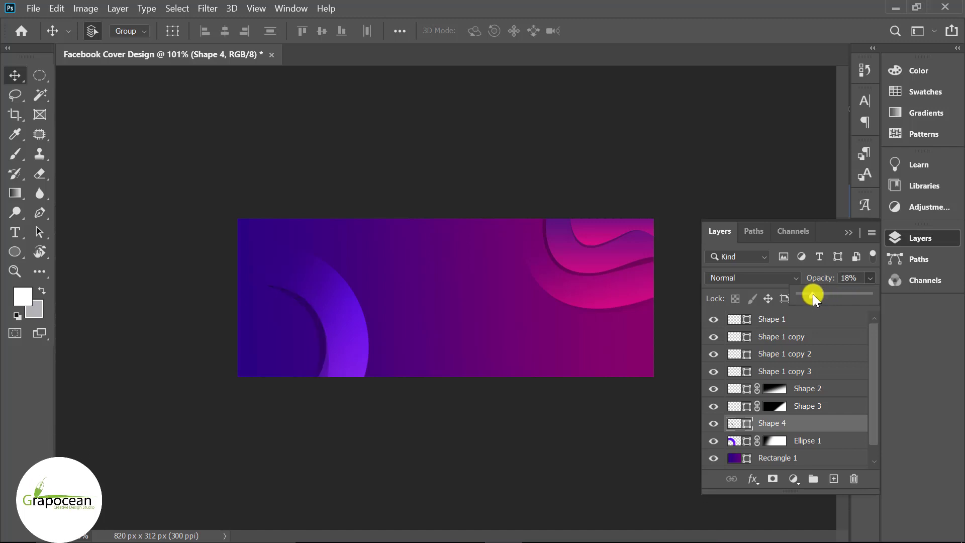
left_click_drag(808, 291, 804, 292)
left_click(771, 480)
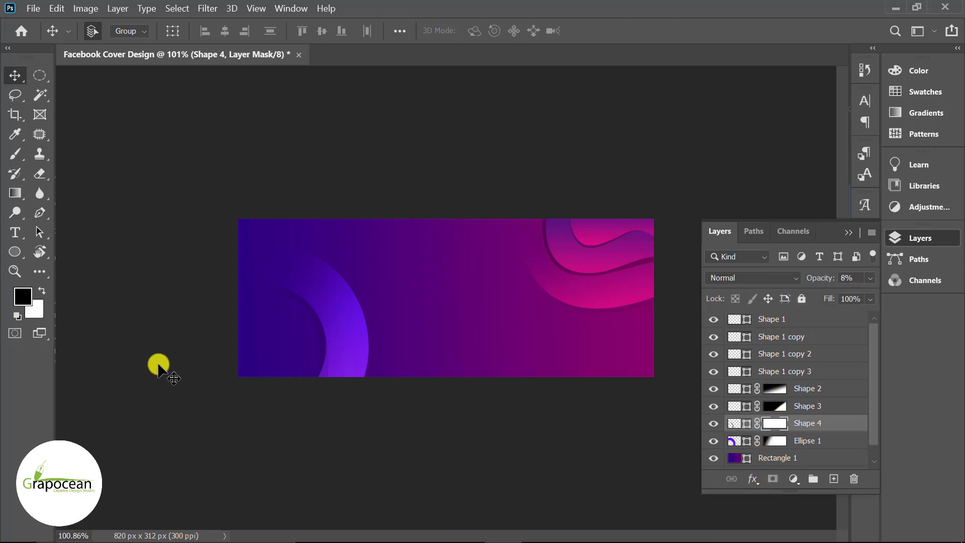
- Fade part of Shape 4 with a mask gradient, then add a new layer above Ellipse 1
left_click(15, 195)
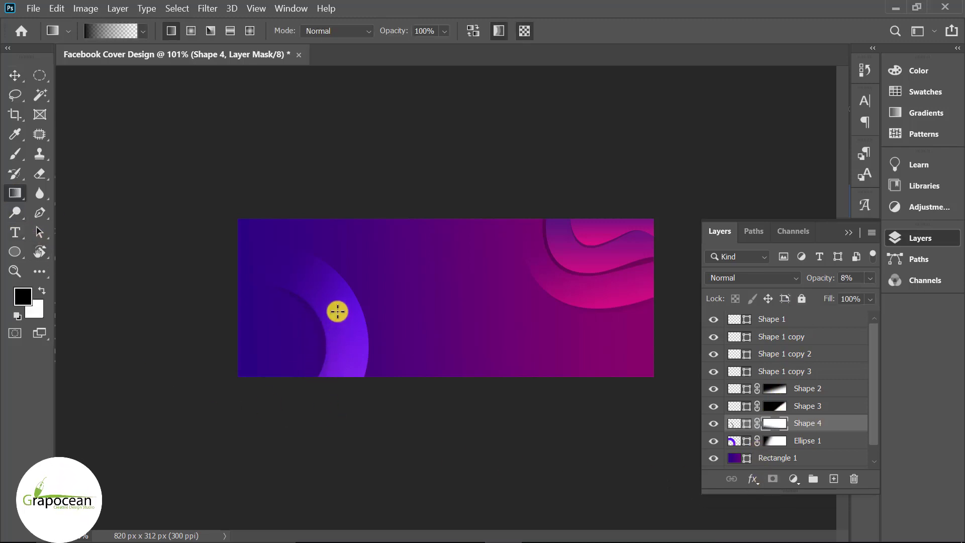
left_click_drag(337, 311, 338, 332)
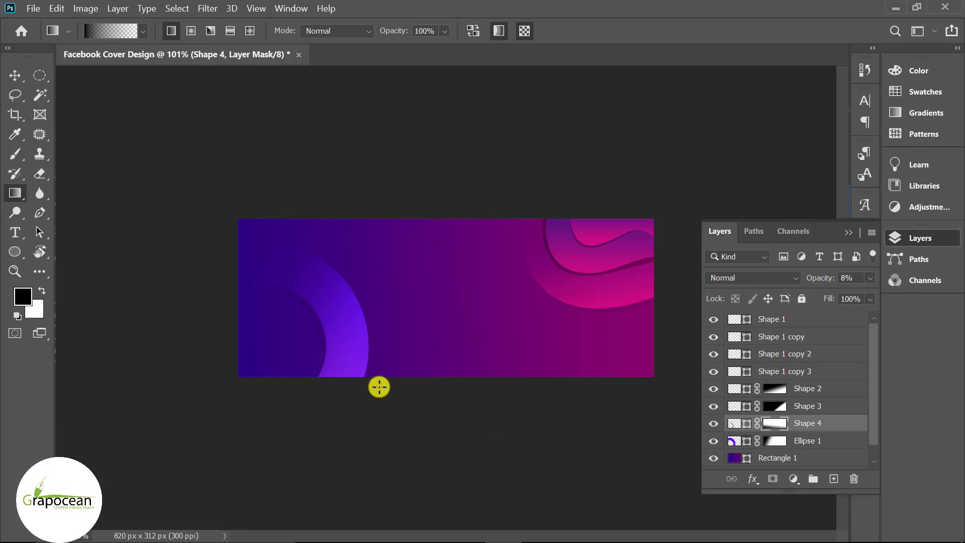
left_click(45, 214)
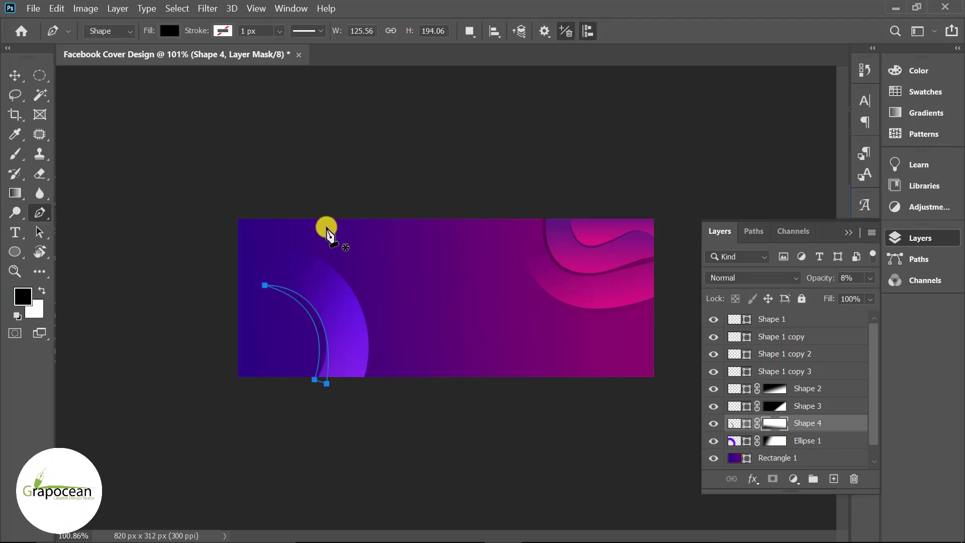
left_click(809, 440)
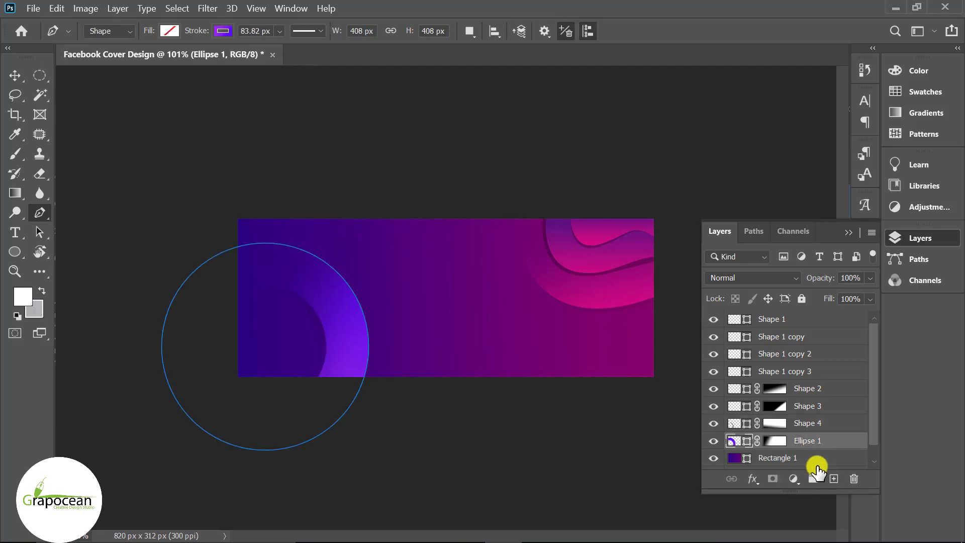
left_click(833, 478)
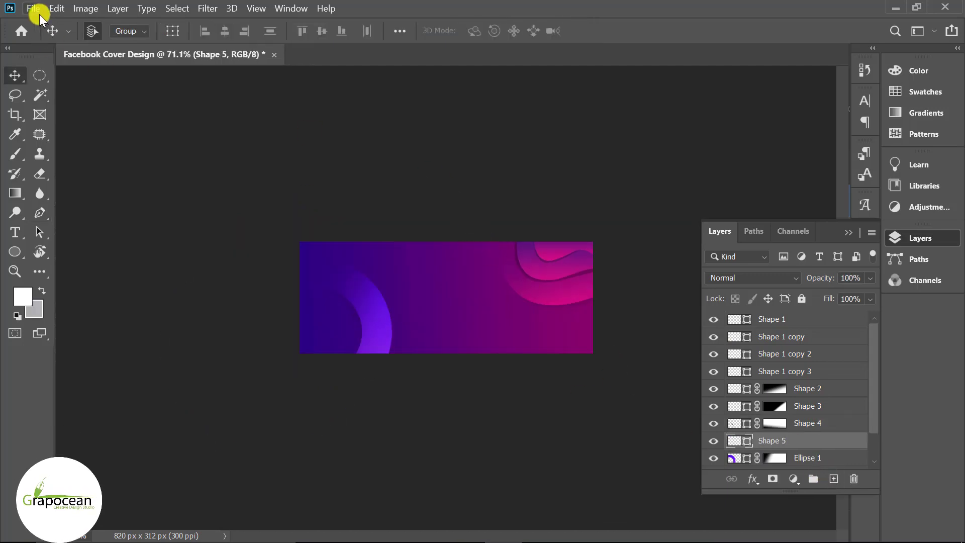
- Open AI_Image, bring its glow ring into the cover, and scale it to about 29%
left_click(38, 14)
left_click(46, 30)
left_click(354, 121)
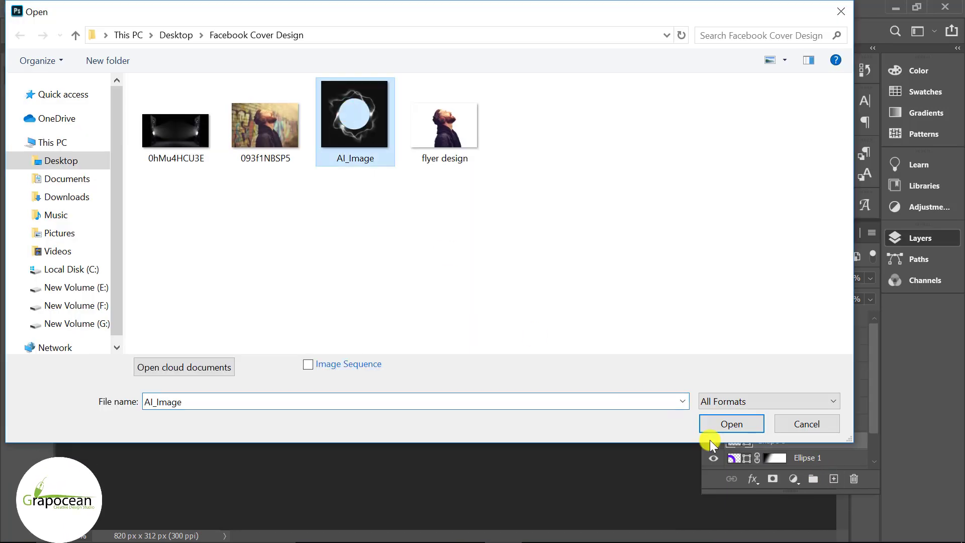
left_click(746, 423)
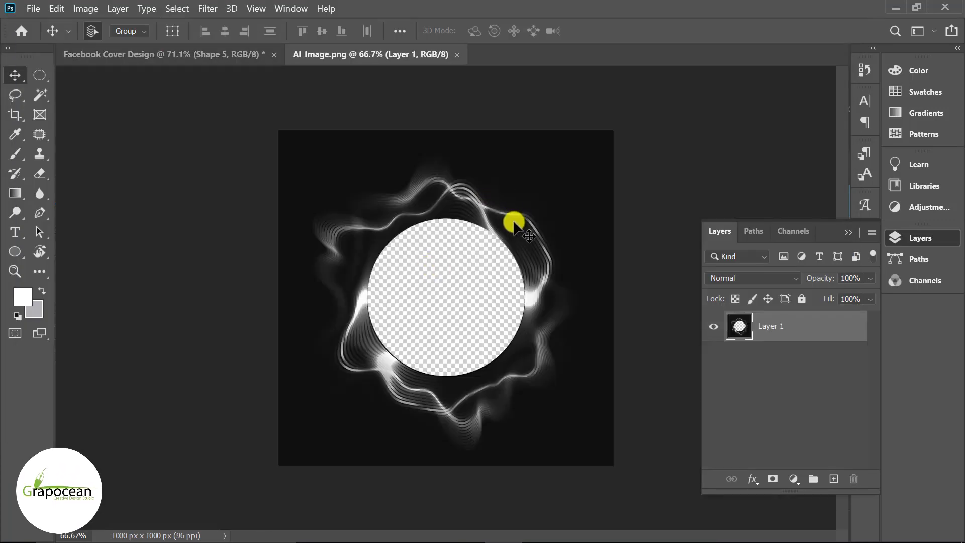
mouse_move(512, 217)
left_mouse_down()
mouse_move(236, 98)
mouse_move(438, 317)
left_mouse_up()
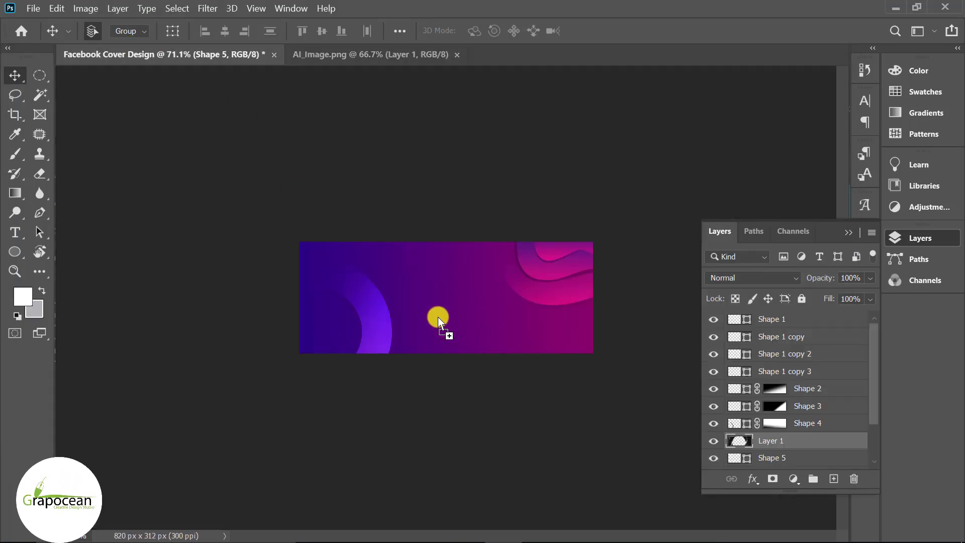
key("ctrl+t")
left_click_drag(616, 137, 497, 277)
left_click_drag(474, 321, 481, 304)
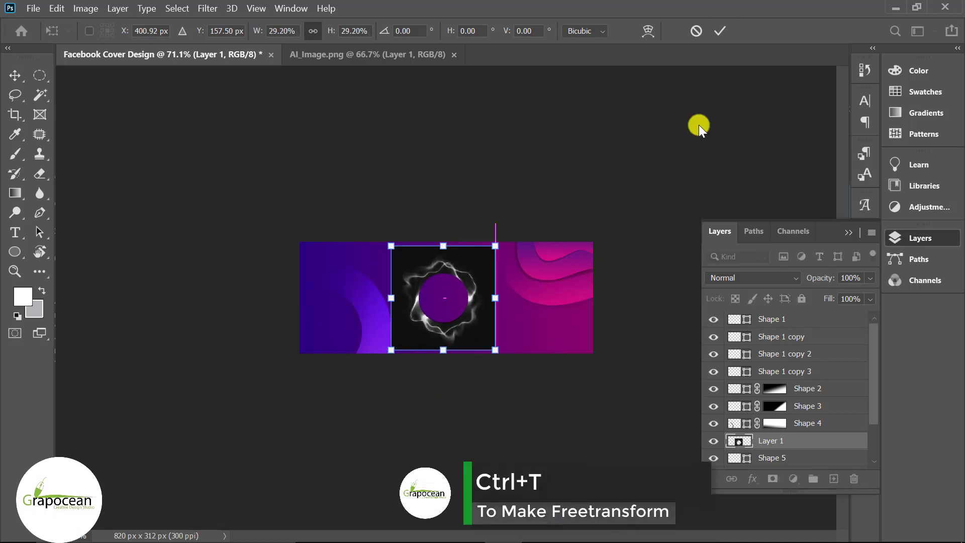
left_click(722, 33)
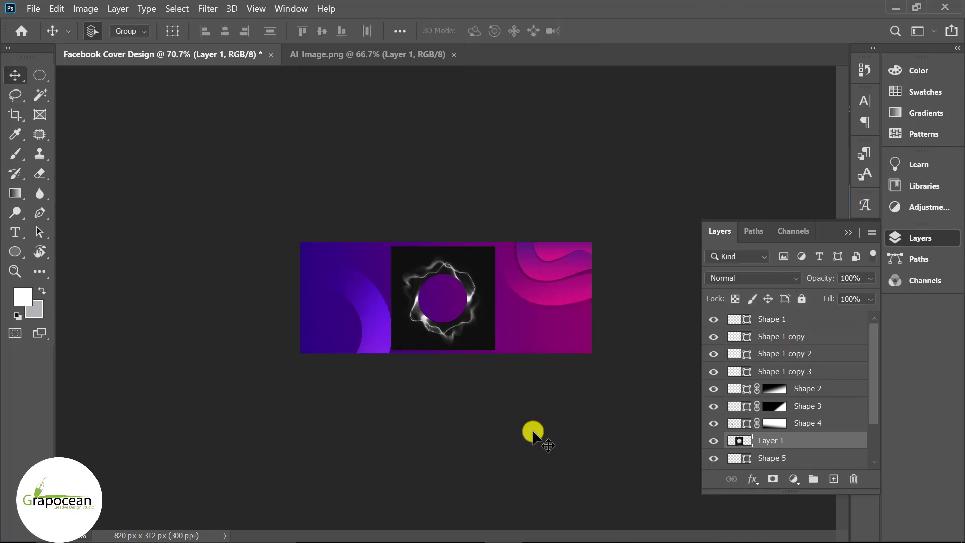
- Blend the glow layer with Linear Dodge (Add) and enlarge it to 187%
left_click(748, 277)
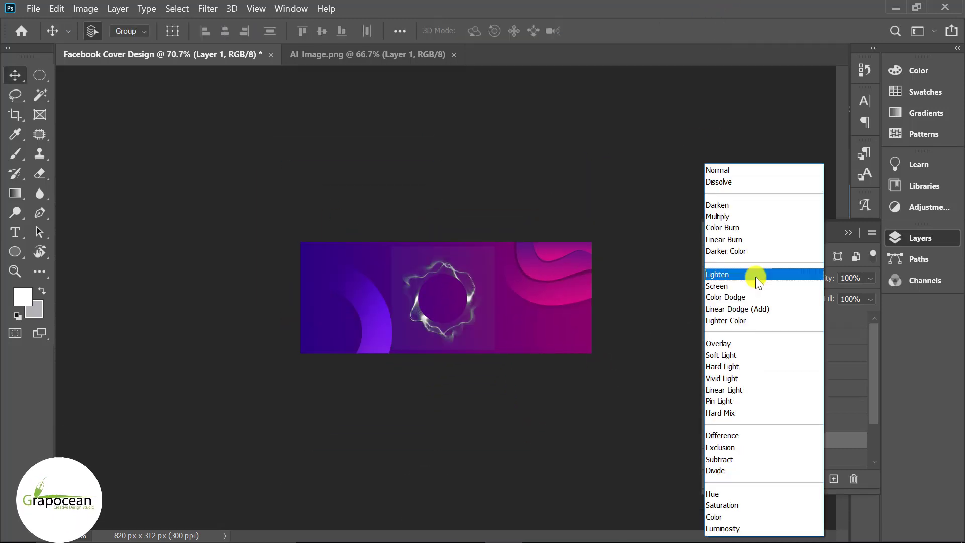
left_click(743, 308)
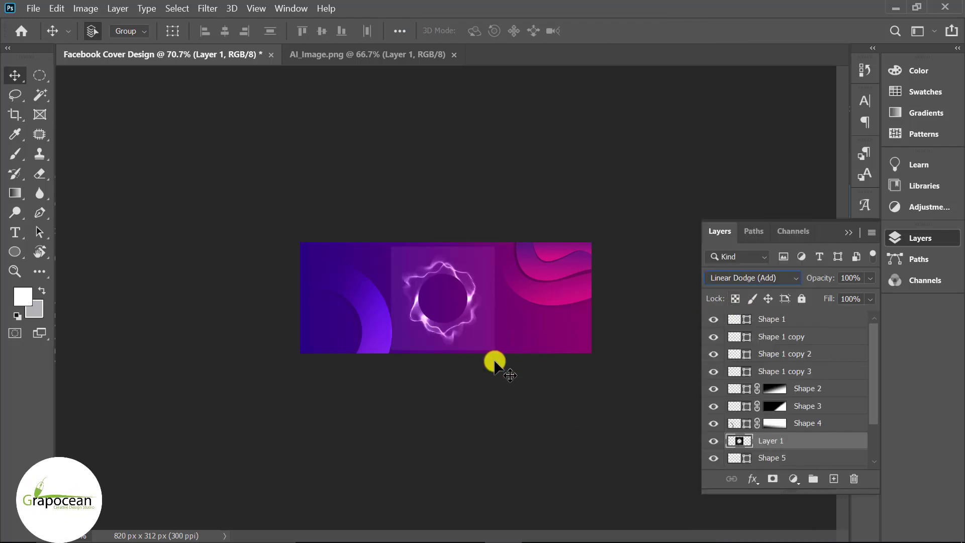
key("ctrl+t")
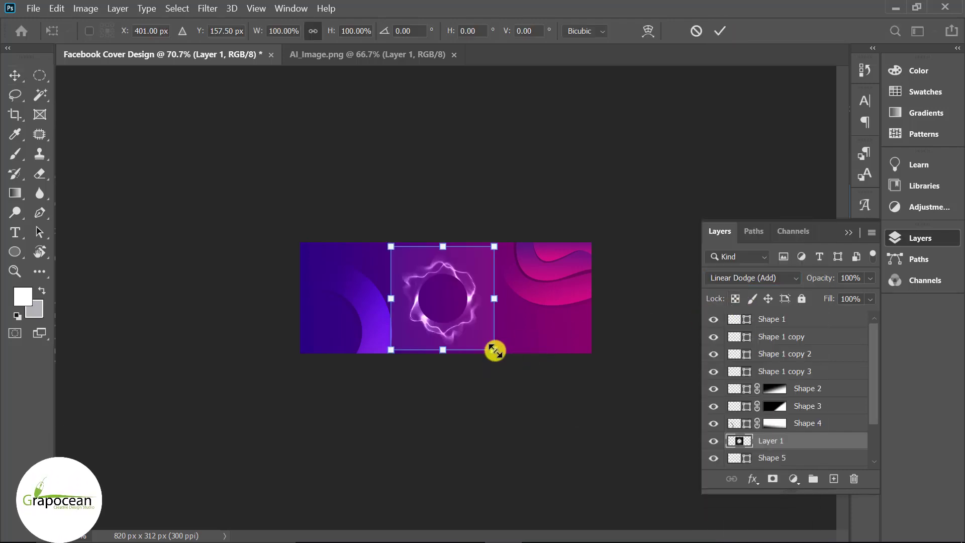
left_click_drag(502, 351, 540, 390)
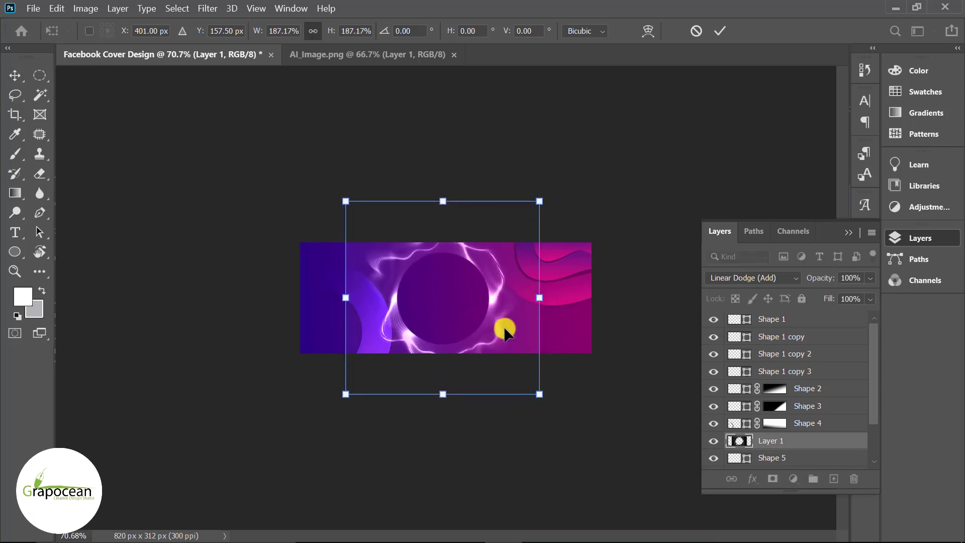
left_click_drag(491, 327, 496, 326)
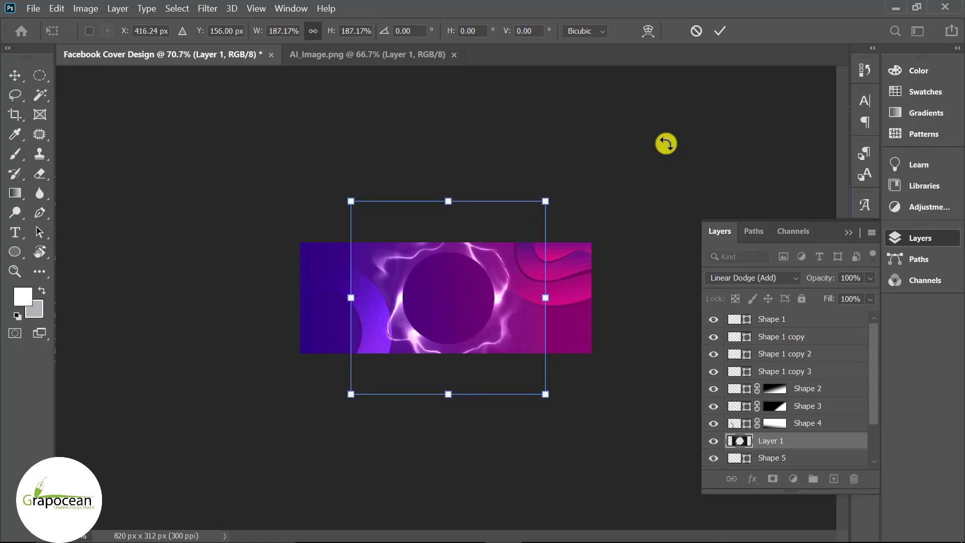
left_click(723, 30)
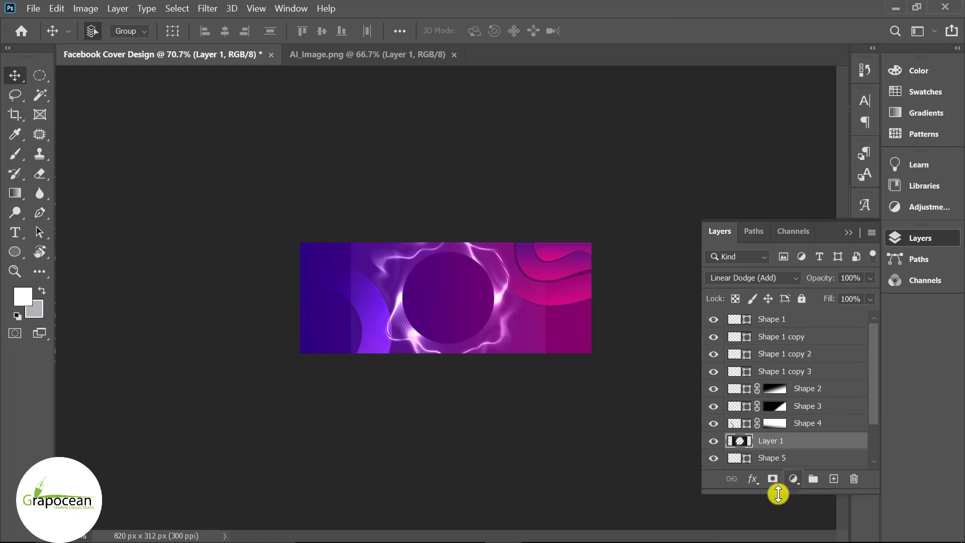
- Add a layer mask to the glow and brush out its hard edges, viewing at 100%
left_click(762, 478)
right_click(18, 152)
left_click(125, 153)
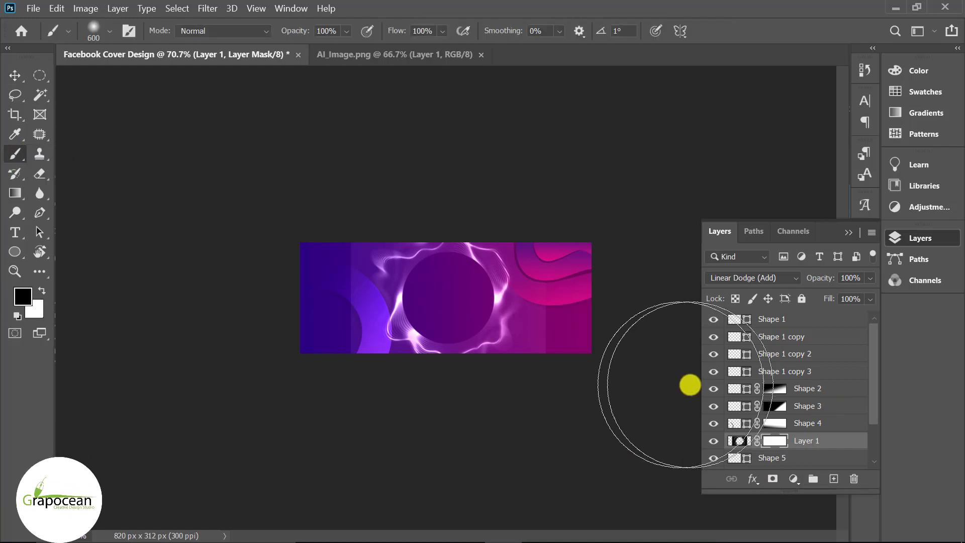
left_click_drag(605, 394, 284, 313)
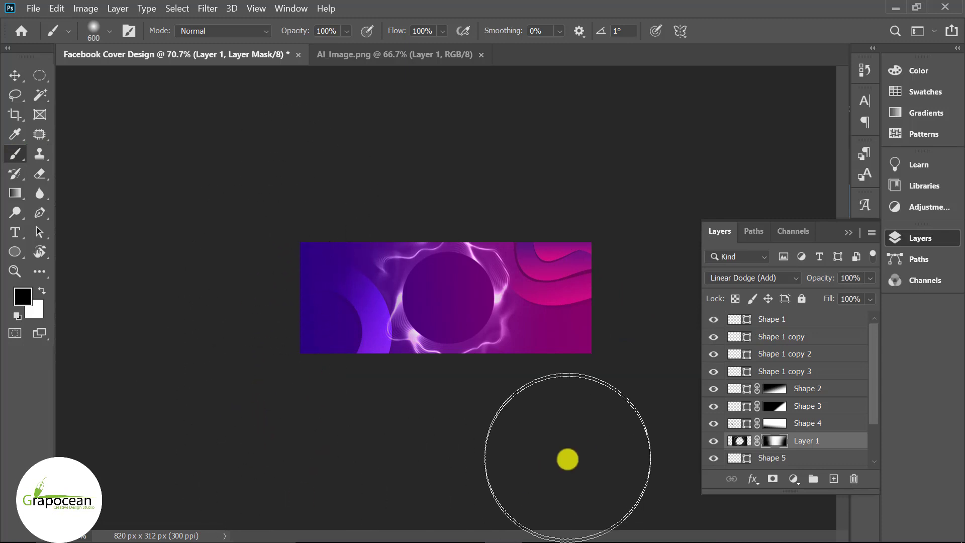
left_click(17, 75)
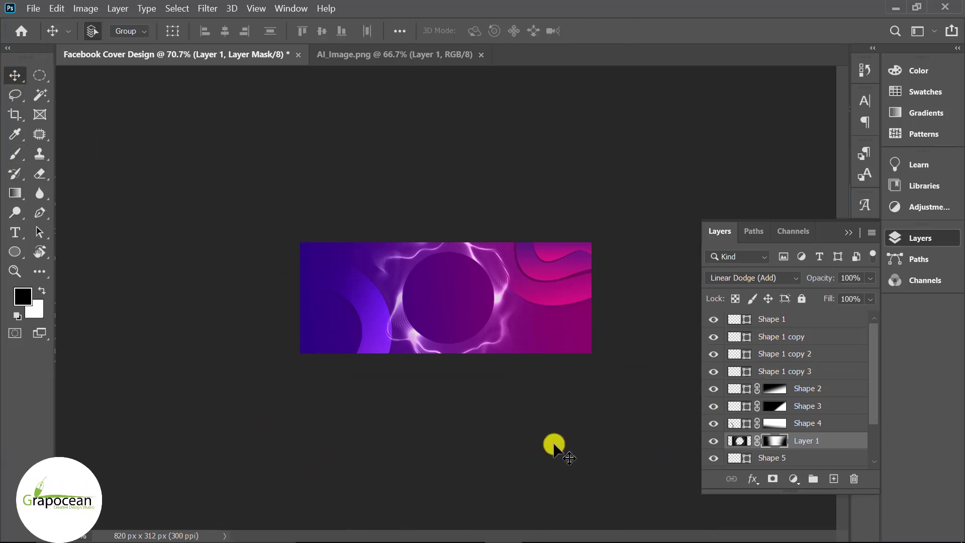
key("ctrl+1")
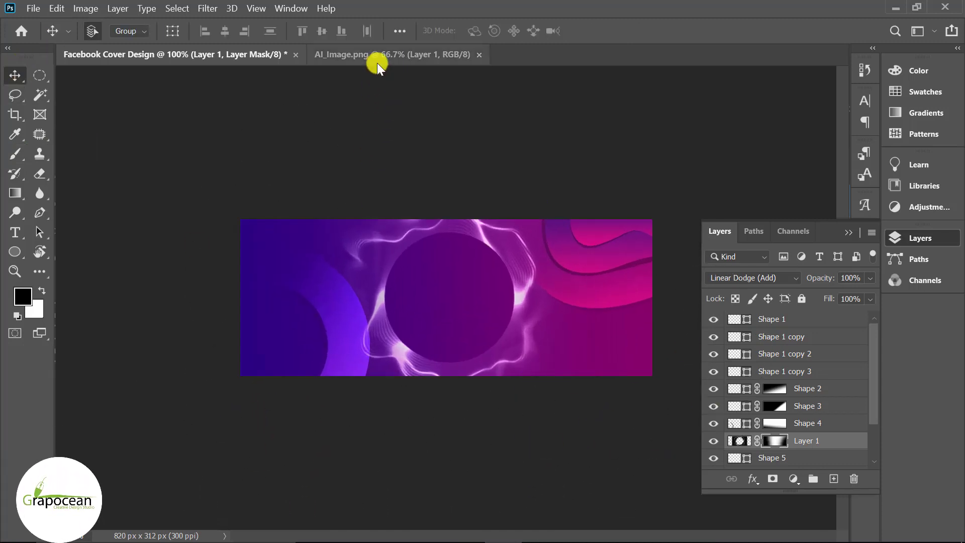
- Open the flyer design image and drag the headphone man onto the cover canvas
left_click(377, 55)
left_click(33, 8)
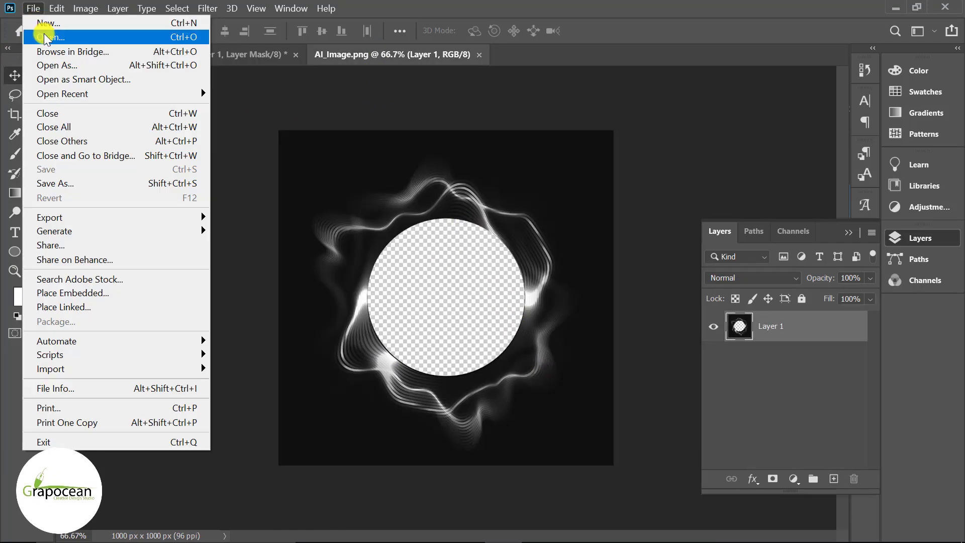
left_click(40, 41)
left_click(442, 125)
left_click(730, 360)
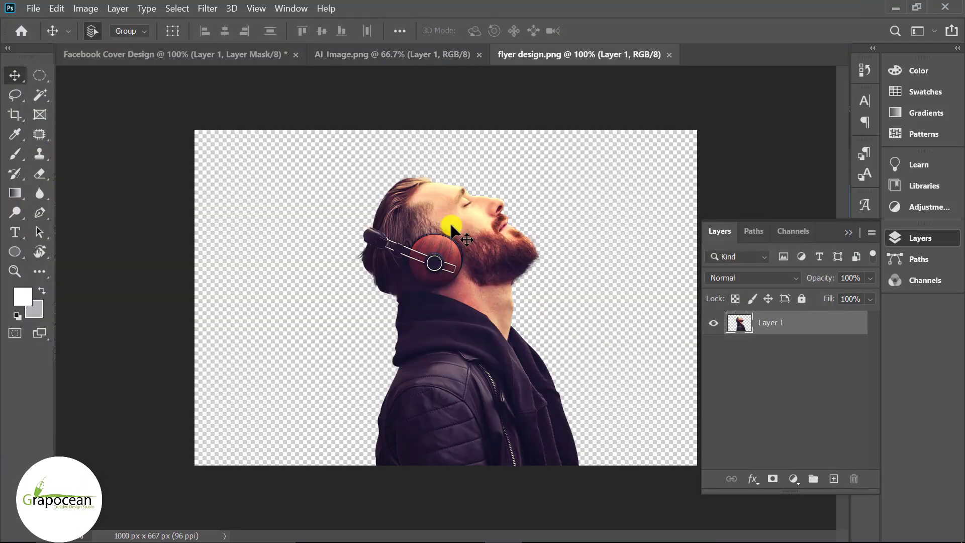
left_click_drag(452, 224, 228, 85)
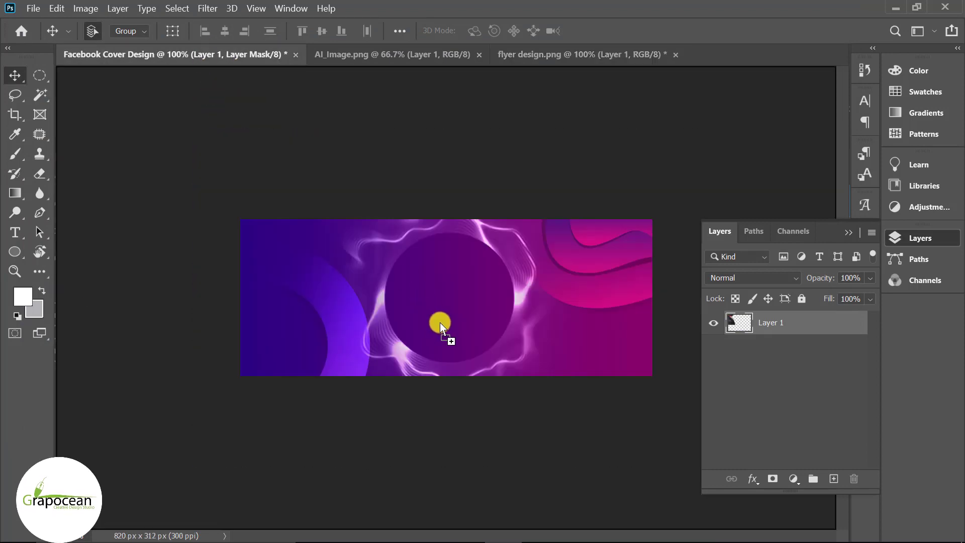
mouse_move(234, 158)
left_mouse_down()
mouse_move(443, 328)
mouse_move(447, 362)
left_mouse_up()
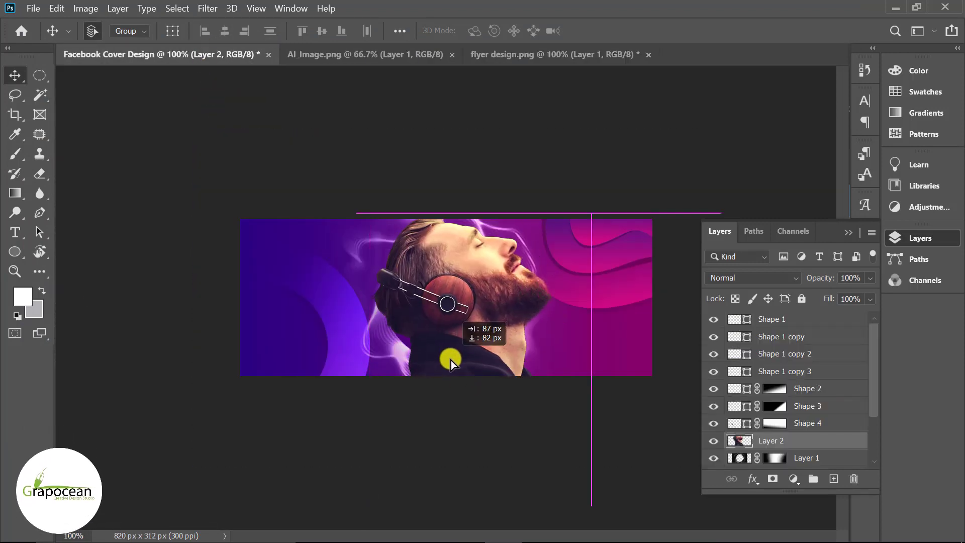
- Scale the man to about 63% and position him inside the dark circle
key("ctrl+t")
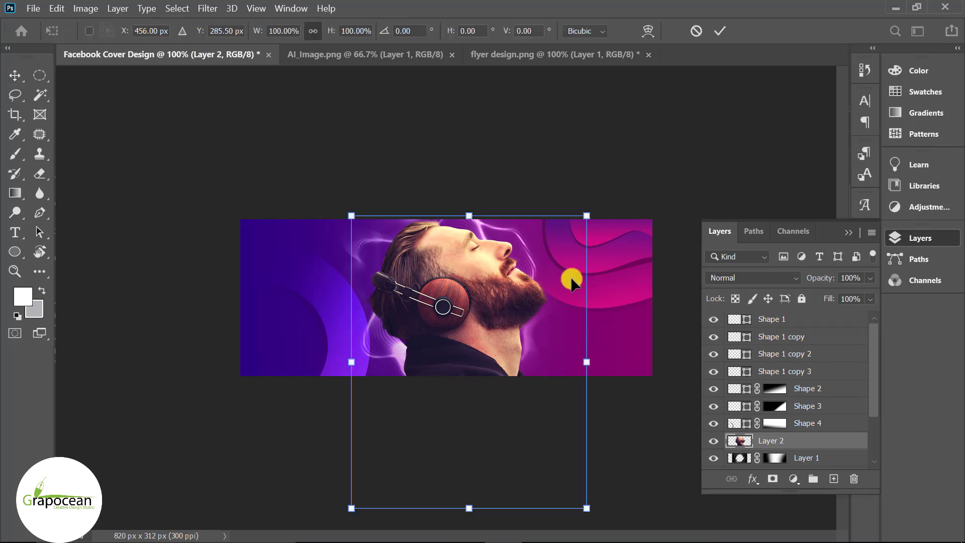
left_click_drag(586, 217, 549, 244)
left_click_drag(432, 341, 442, 301)
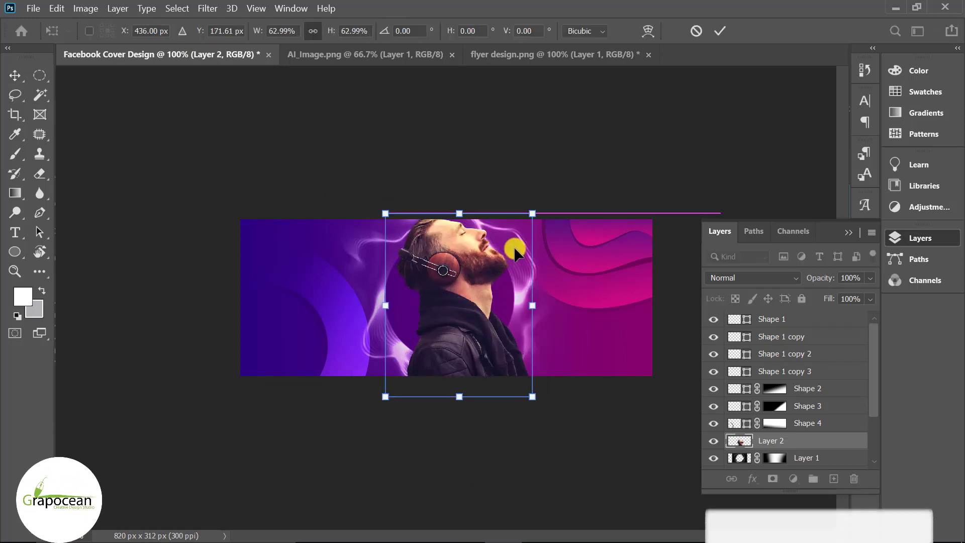
left_click_drag(515, 252, 496, 207)
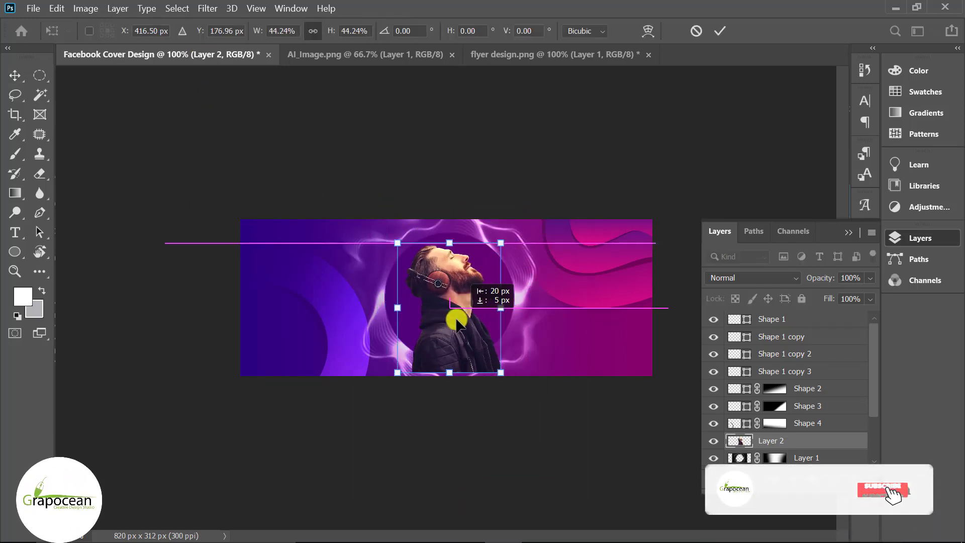
mouse_move(493, 297)
left_mouse_down()
mouse_move(490, 375)
mouse_move(523, 400)
left_mouse_up()
left_click_drag(465, 345, 467, 360)
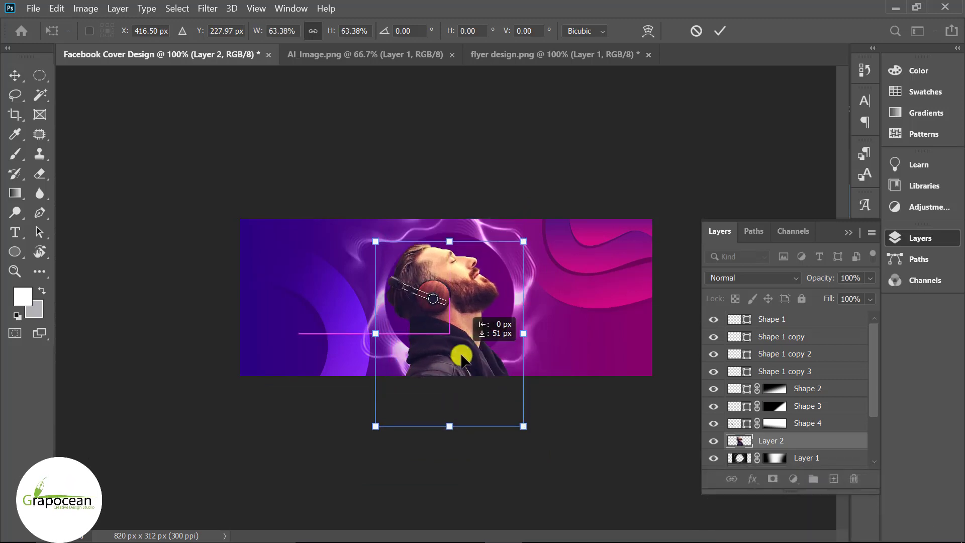
left_click_drag(466, 360, 469, 363)
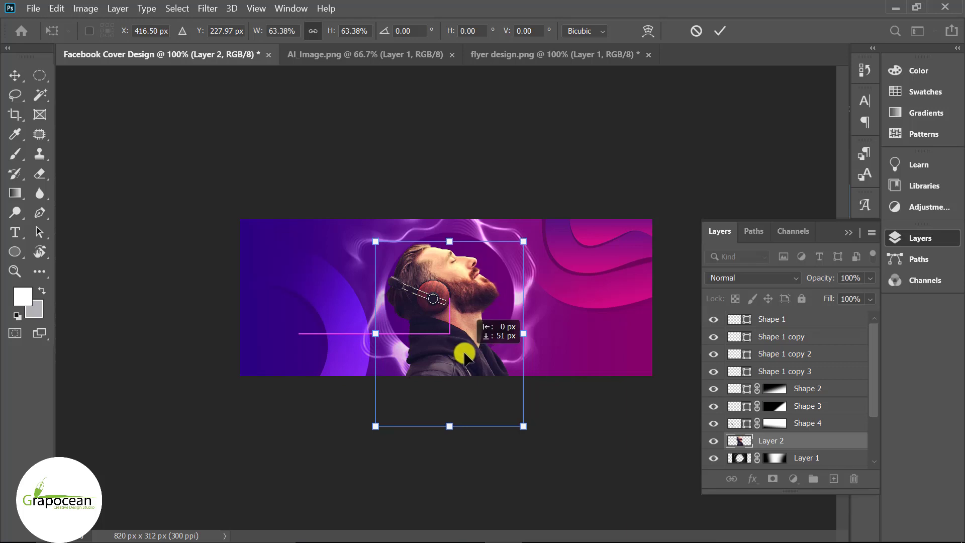
left_click(720, 31)
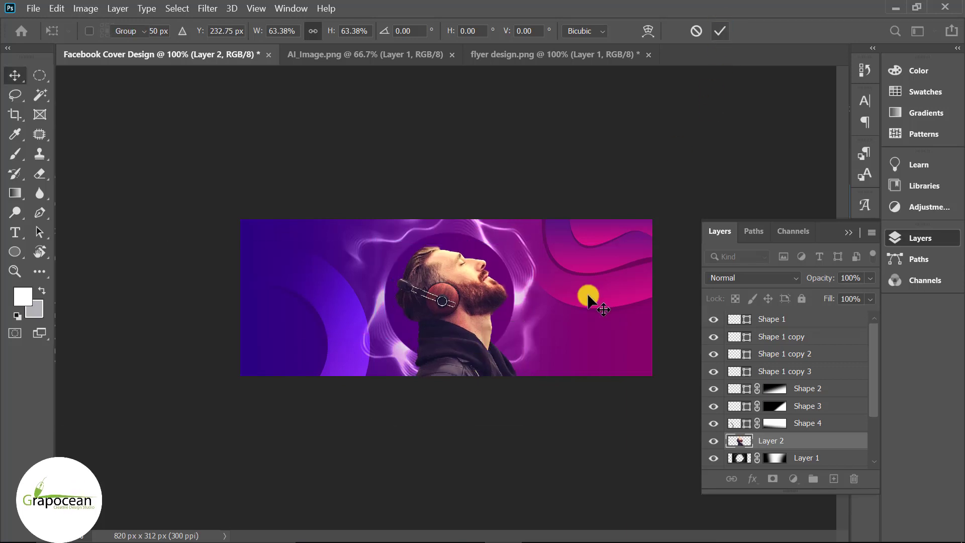
left_click(804, 458)
- On a new layer, paint the sampled dark hoodie purple behind the man's head with a 300 px brush
left_click(833, 478)
left_click(18, 153)
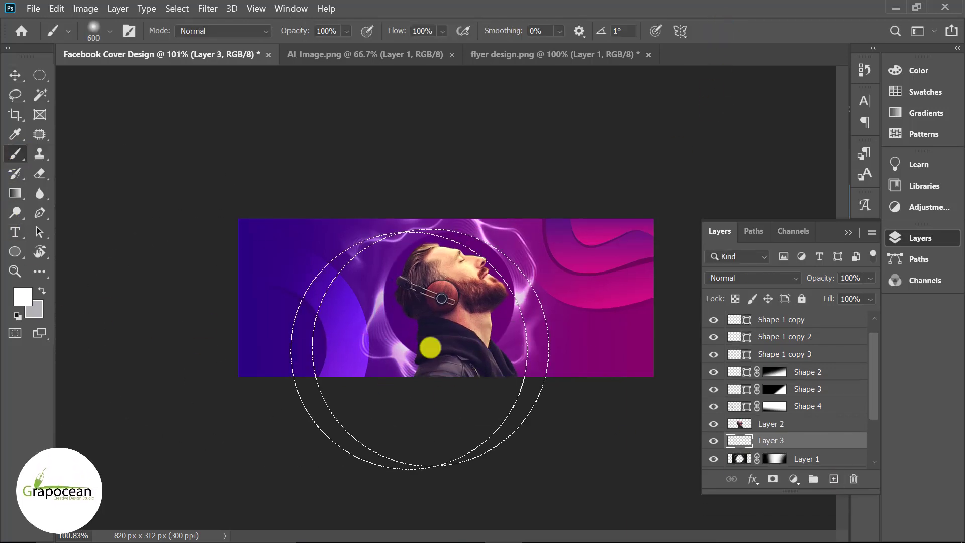
left_click(20, 299)
left_click_drag(394, 323, 306, 282)
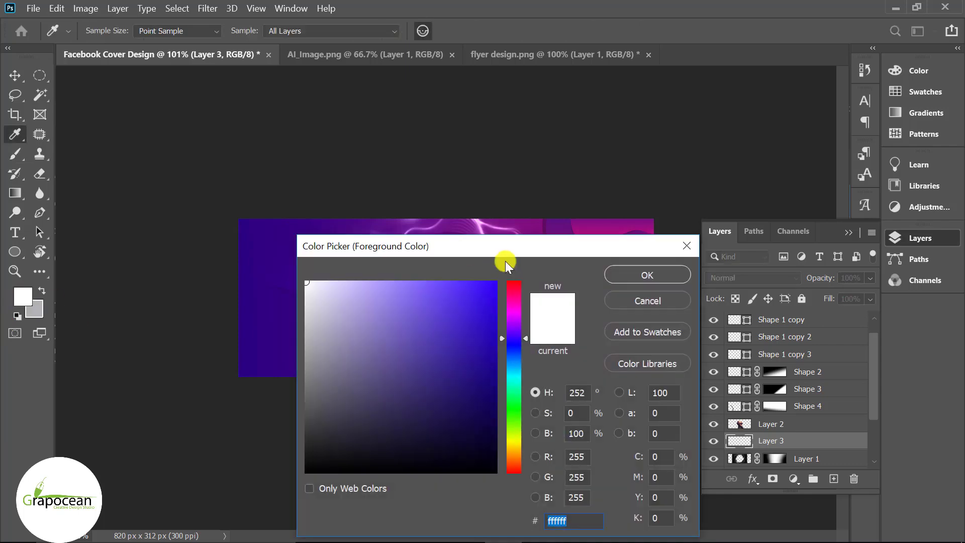
left_click_drag(492, 251, 482, 438)
left_click(448, 339)
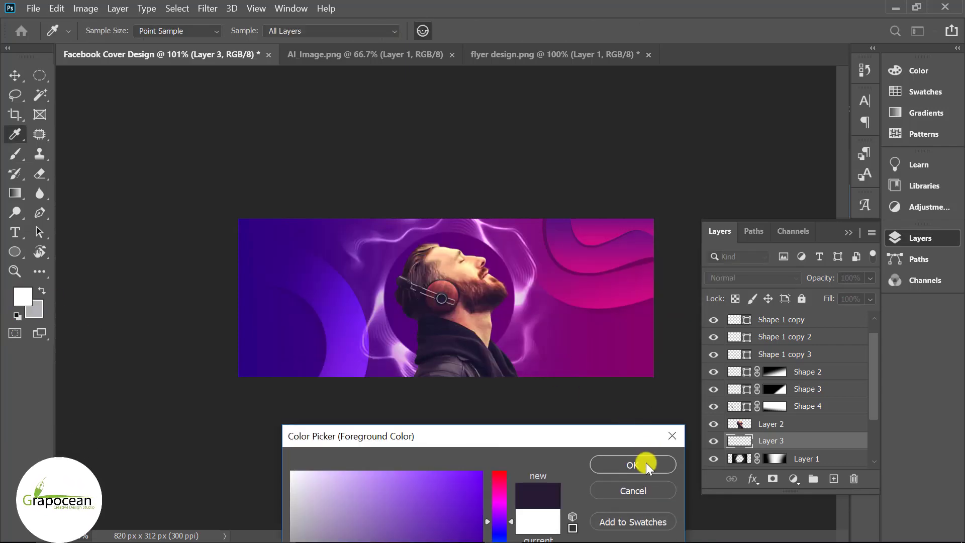
left_click(633, 464)
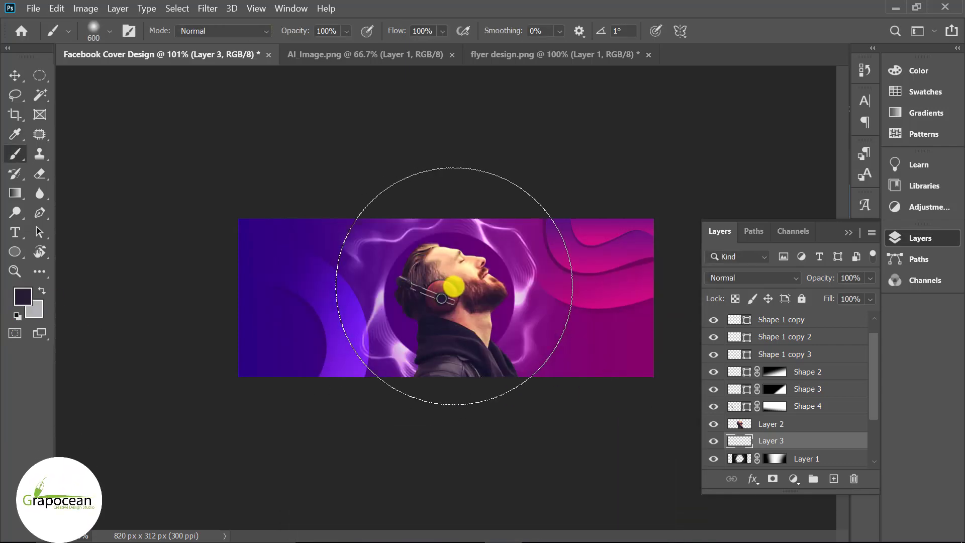
key("bracketleft")
key("bracketleft")
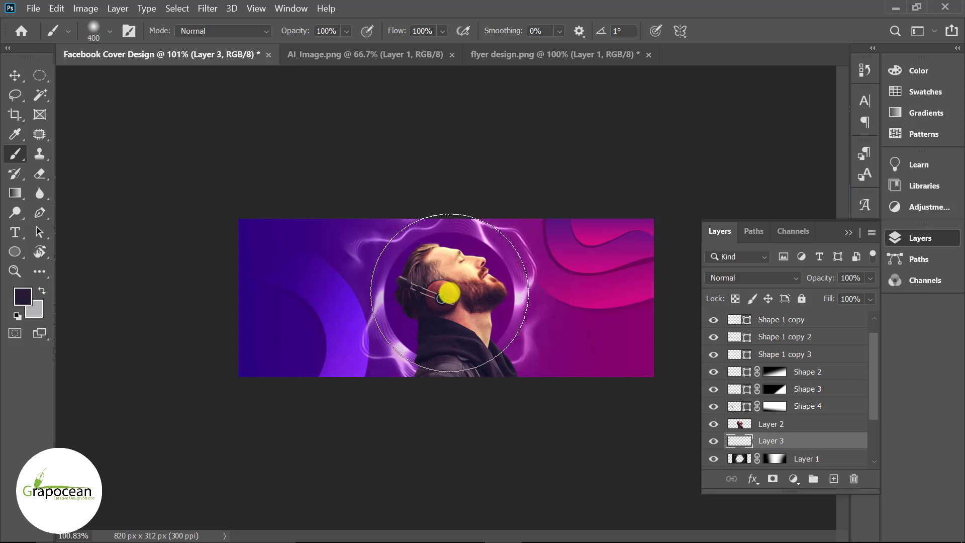
left_click_drag(449, 293, 448, 299)
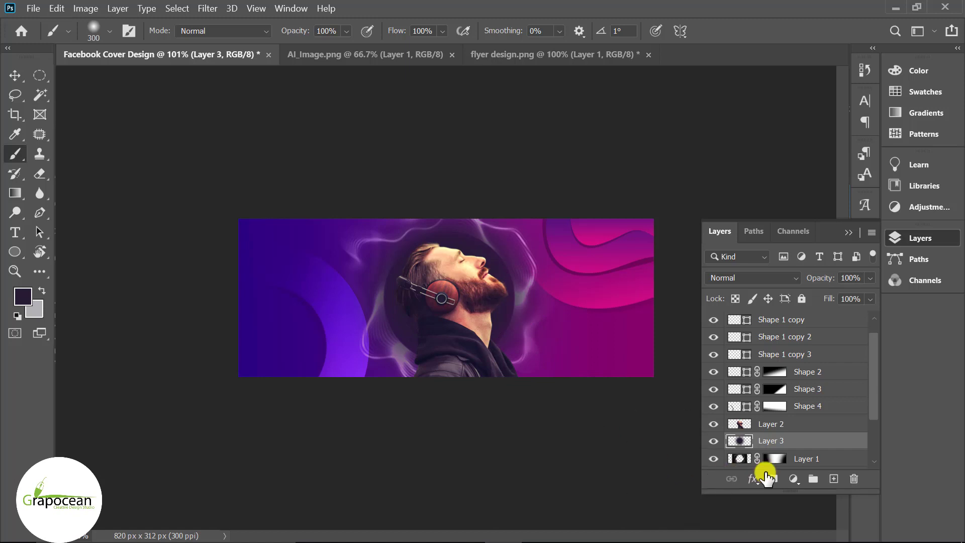
- Move the glowing ring Layer 1 above Layer 3 and select Layer 2
scroll(810, 424, "down", 1)
left_click(806, 441)
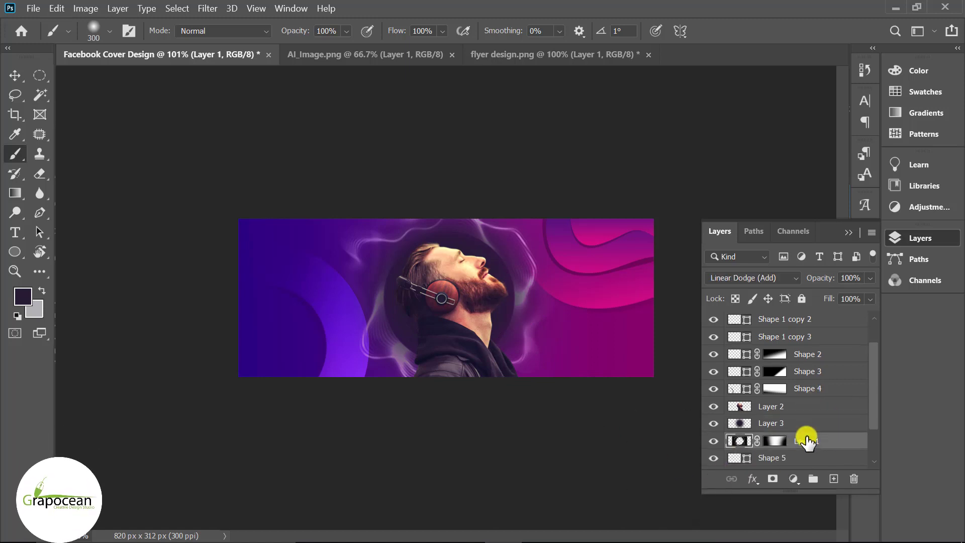
left_click_drag(806, 441, 804, 424)
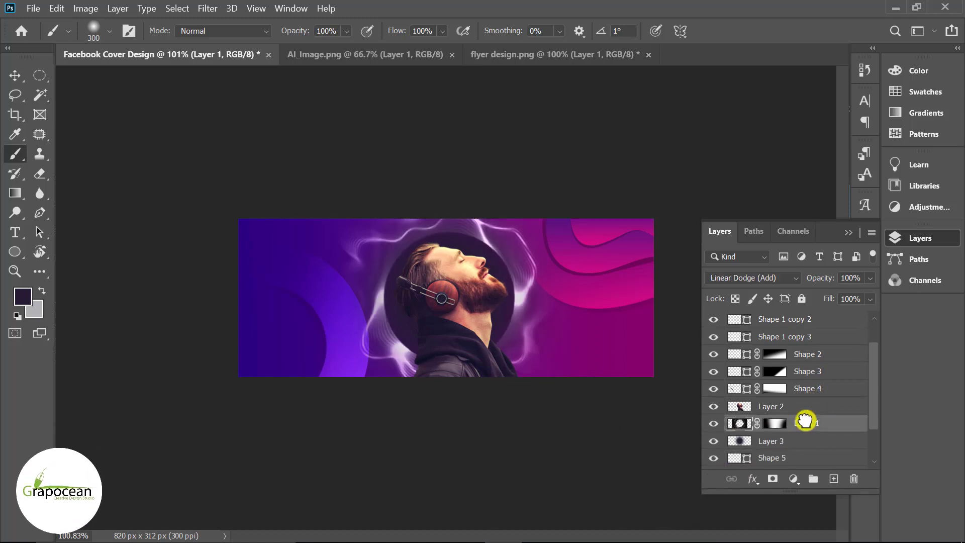
left_click(804, 405)
- Open the speakers photo, convert its Background to Layer 0, and drag it into the cover
key("v")
left_click(33, 8)
left_click(43, 36)
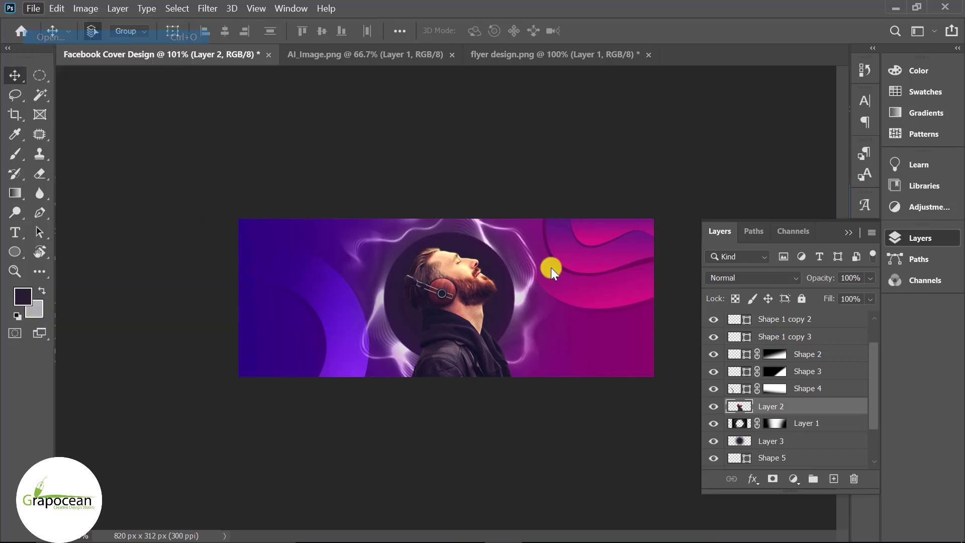
left_click(174, 142)
left_click(740, 422)
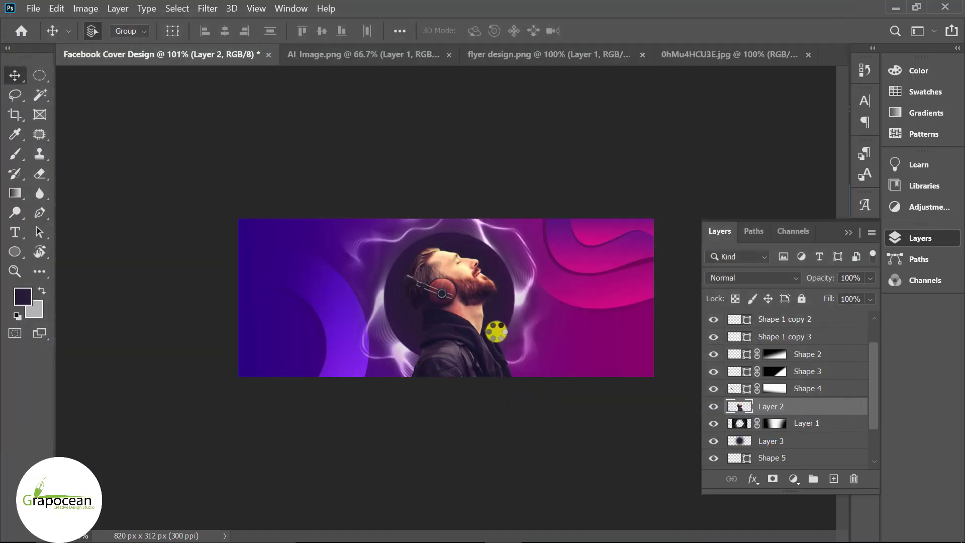
left_click_drag(541, 329, 602, 412)
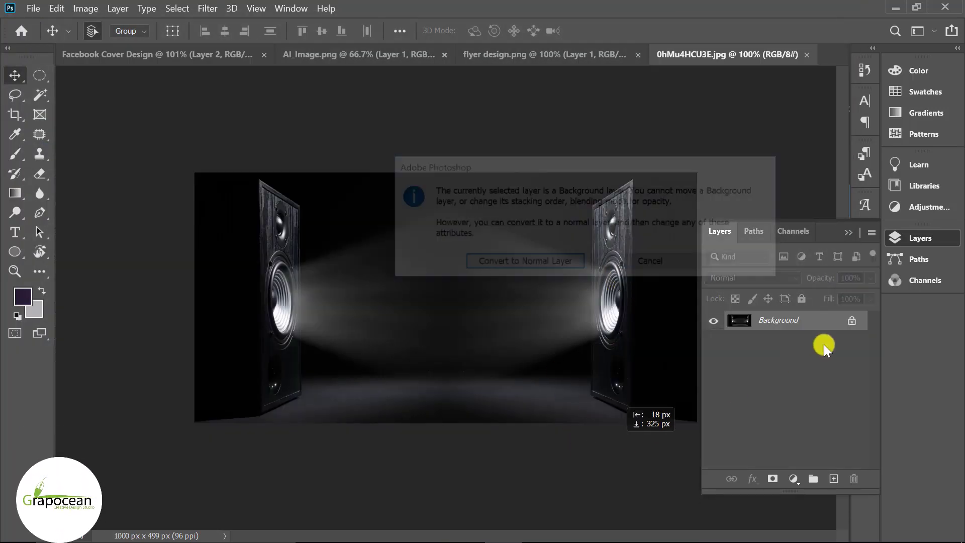
left_click(714, 262)
left_click(853, 320)
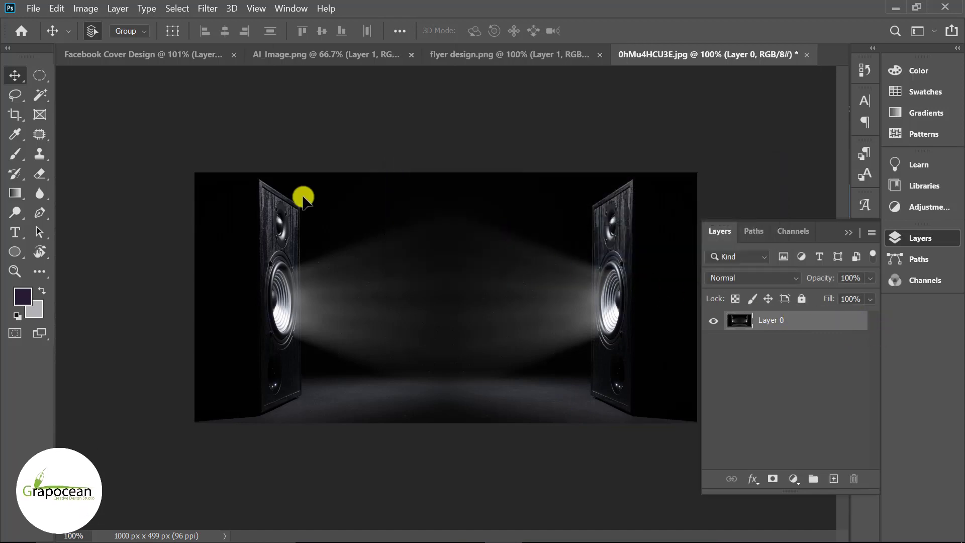
left_click_drag(323, 198, 470, 323)
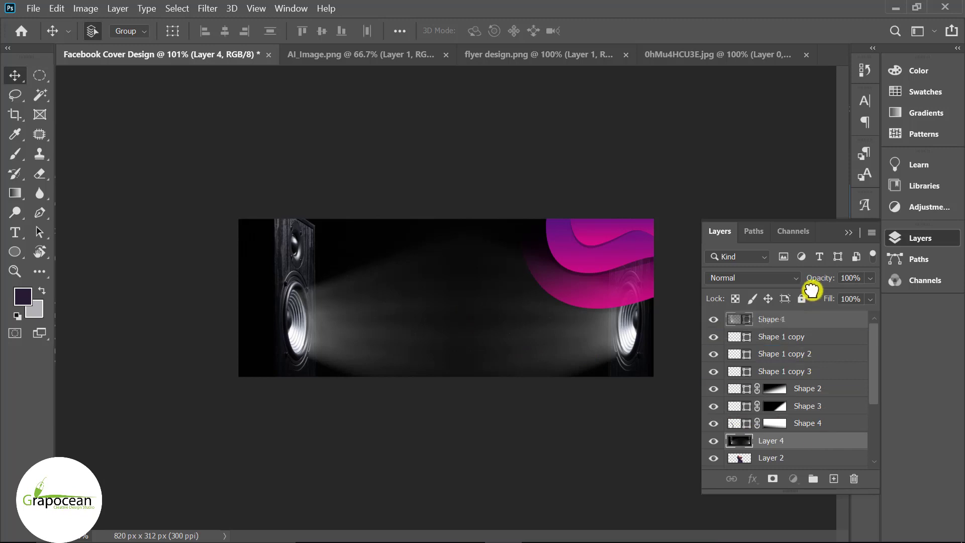
- Place Layer 4 just above Rectangle 1, blend it with Hard Light, and add a mask
left_click_drag(807, 437, 799, 512)
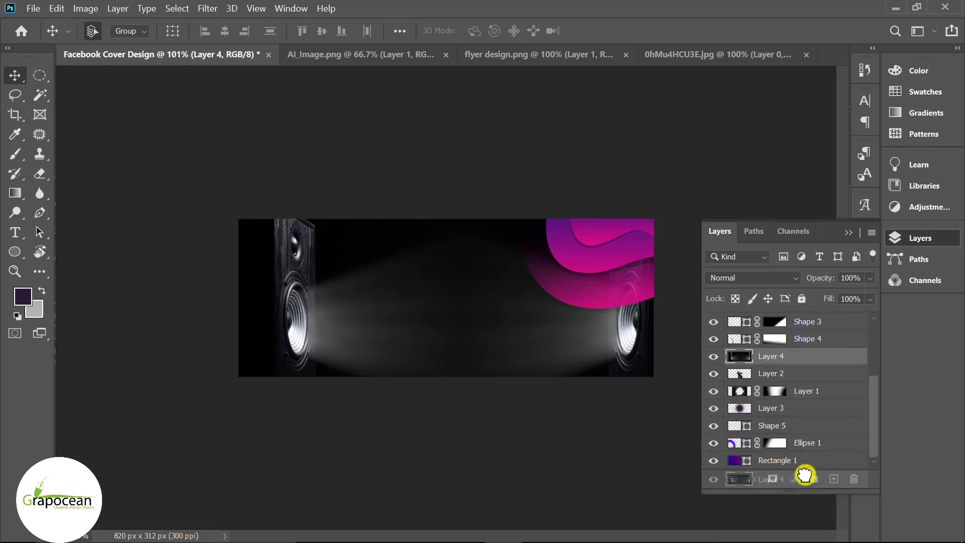
left_click_drag(798, 511, 806, 442)
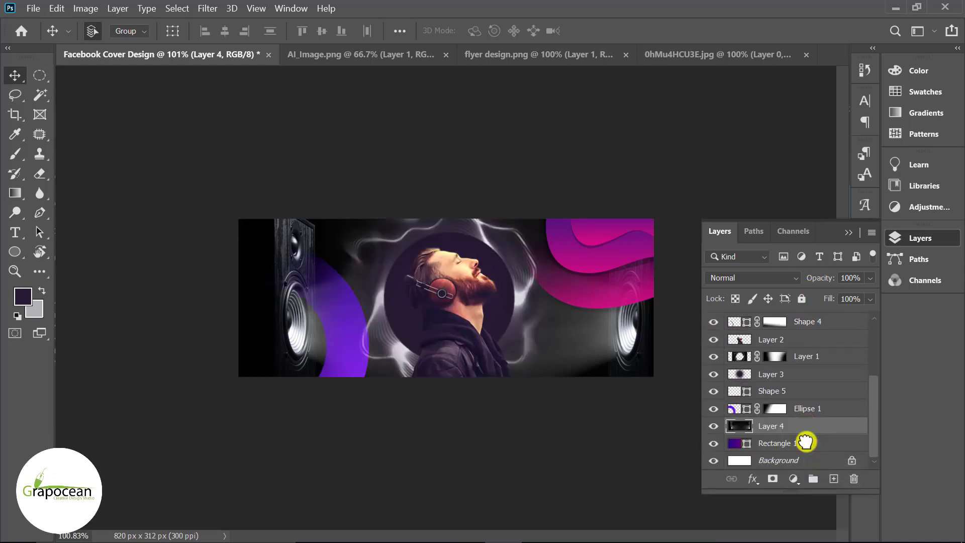
left_click(754, 277)
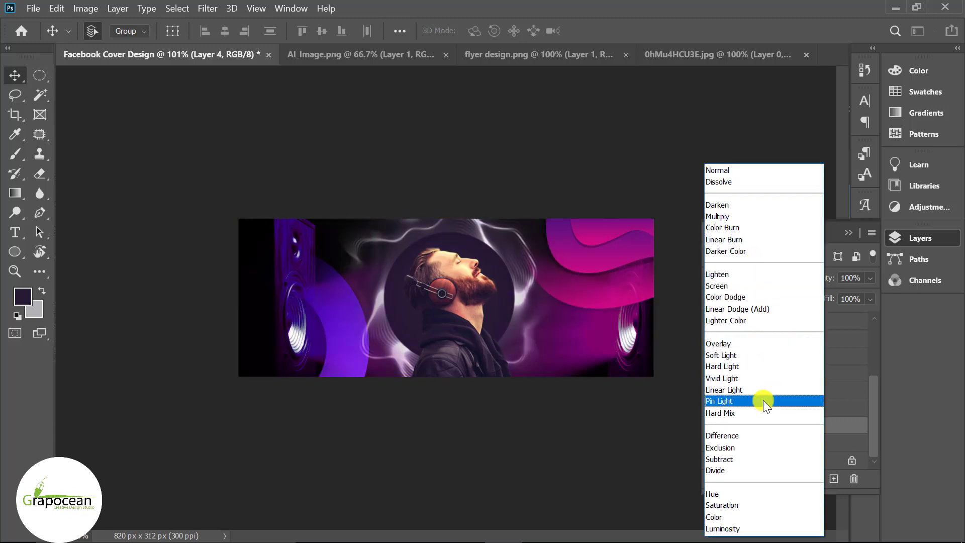
left_click(762, 368)
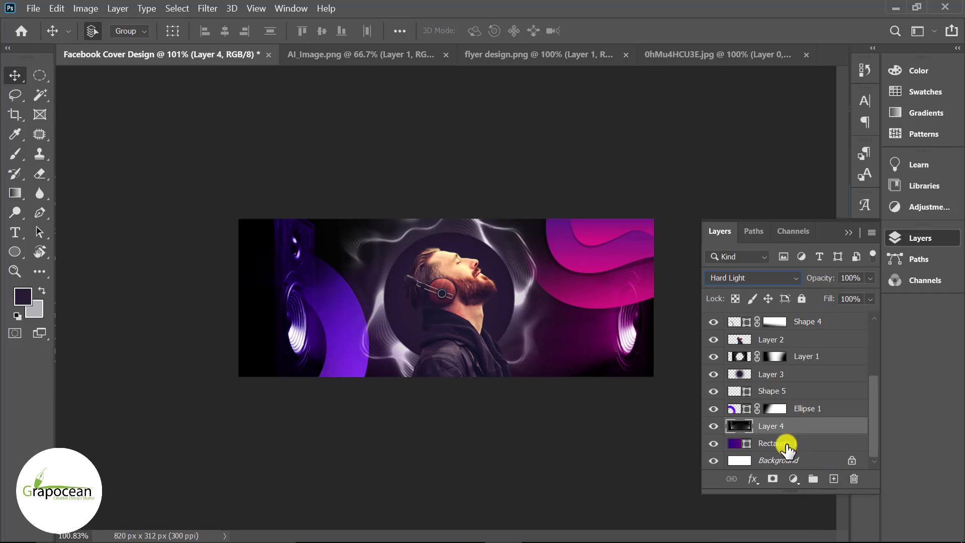
left_click(772, 478)
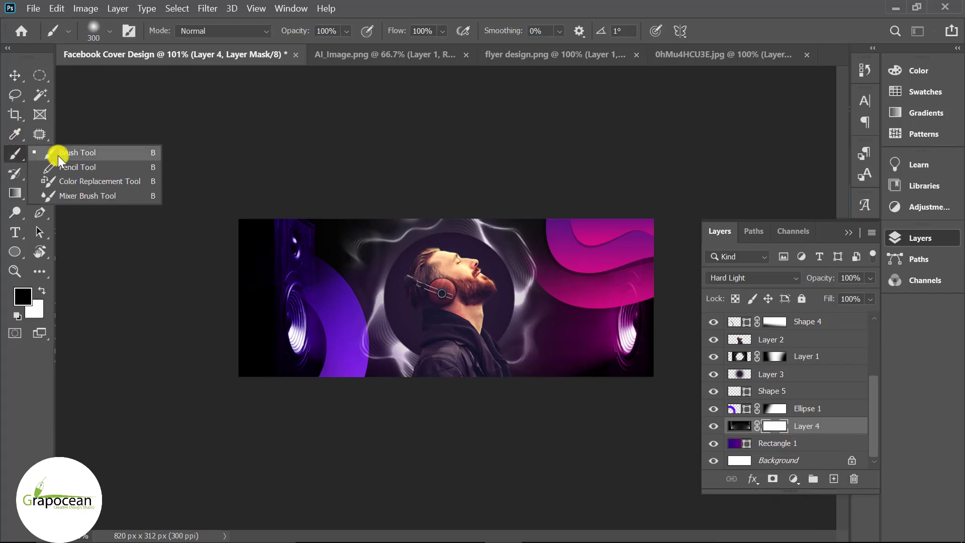
- Brush the speakers photo away around the man on Layer 4's mask
left_click_drag(18, 149, 55, 151)
mouse_move(448, 328)
left_mouse_down()
mouse_move(490, 319)
mouse_move(506, 370)
left_mouse_up()
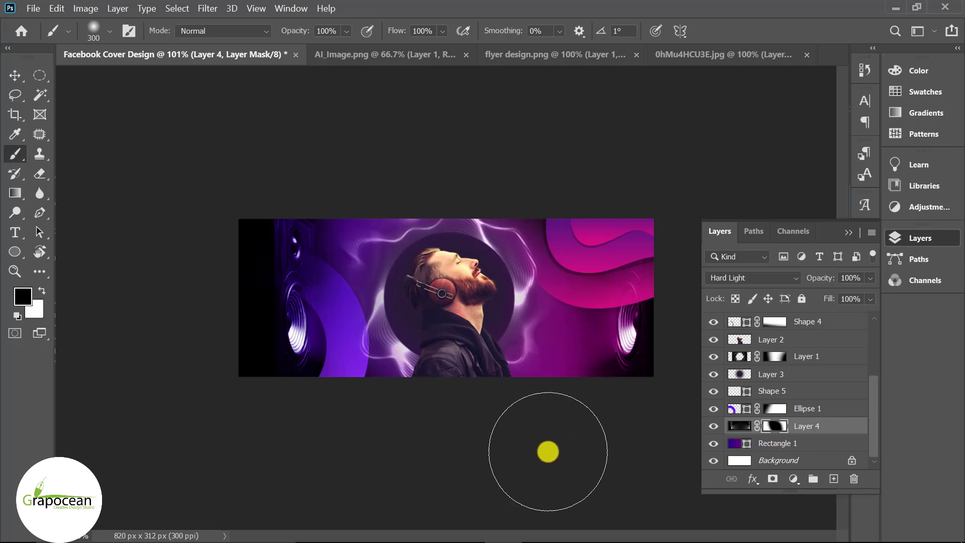
key("ctrl+minus")
- Set Layer 1's blend mode to Luminosity
left_click(14, 76)
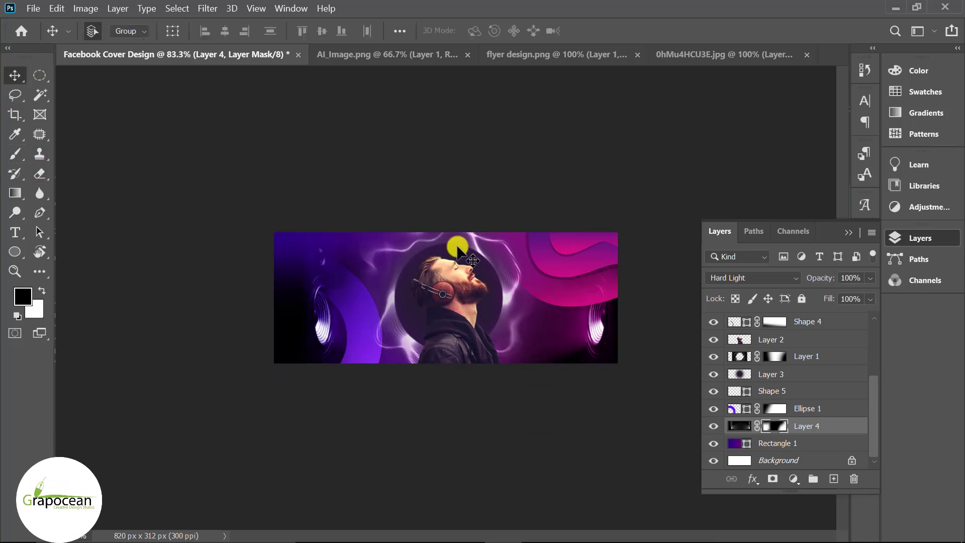
left_click(504, 263)
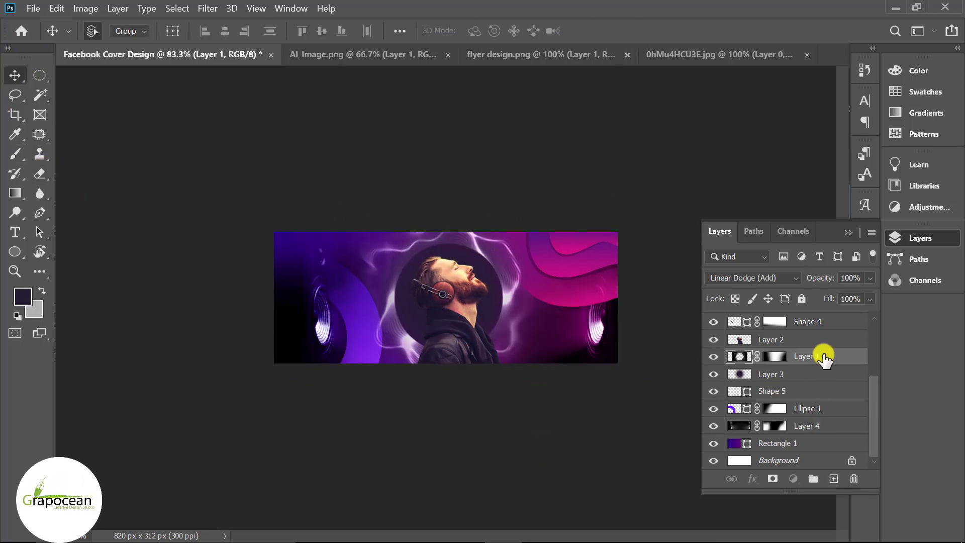
left_click(758, 284)
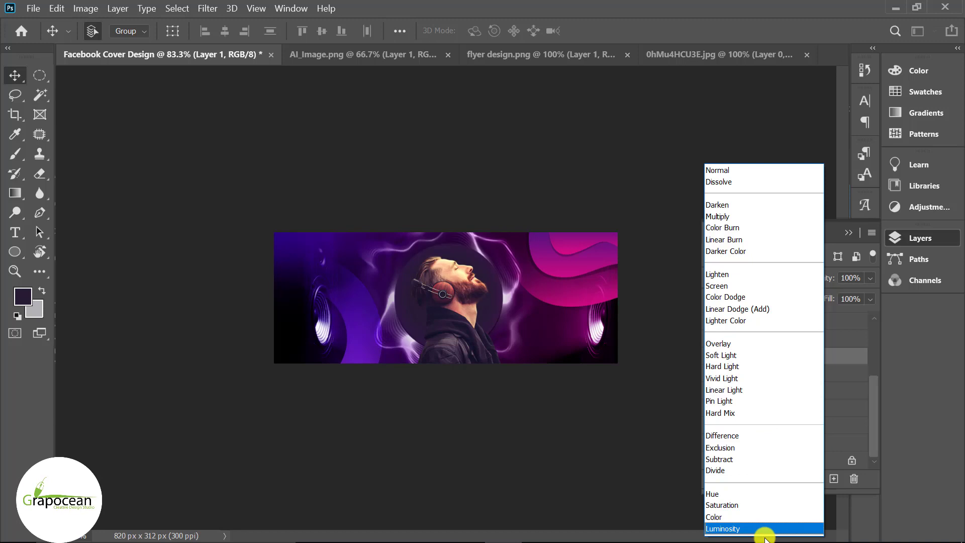
left_click(759, 528)
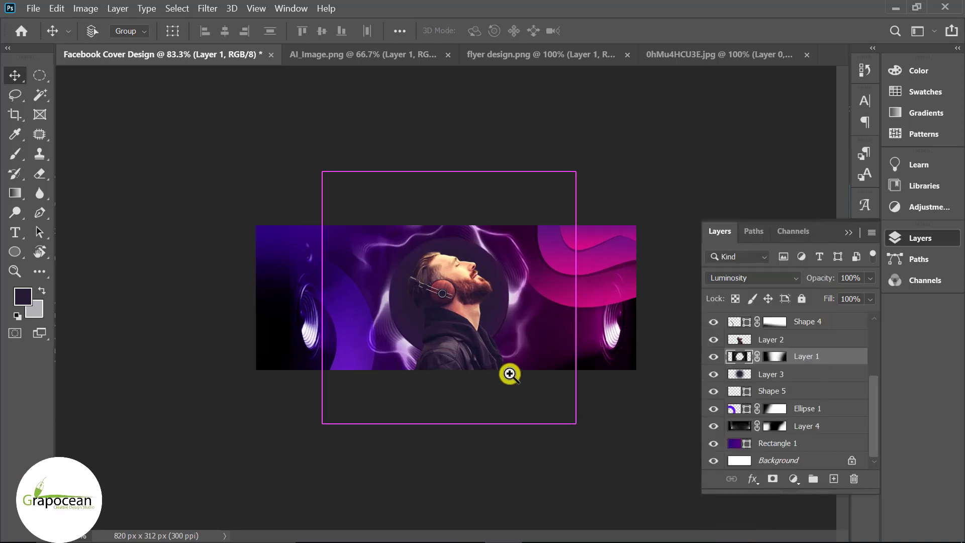
key("ctrl+plus")
key("ctrl+plus")
- Select Layer 3 and hide it
left_click(768, 374)
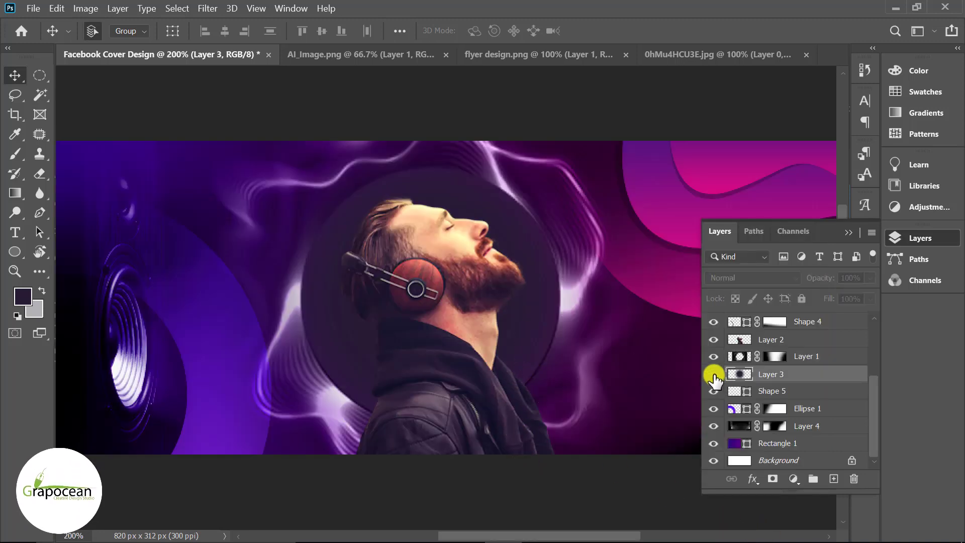
left_click(712, 374)
key("ctrl+0")
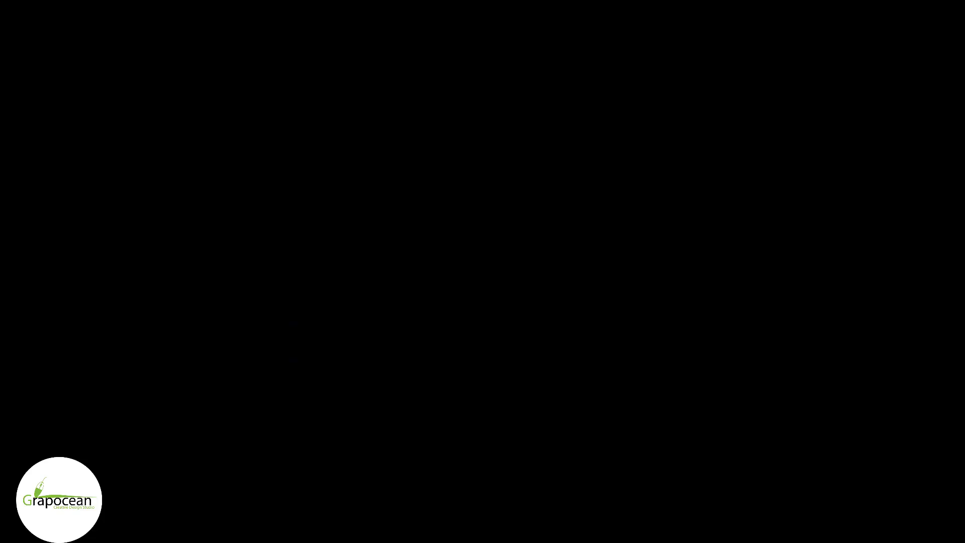
key("ctrl+plus")
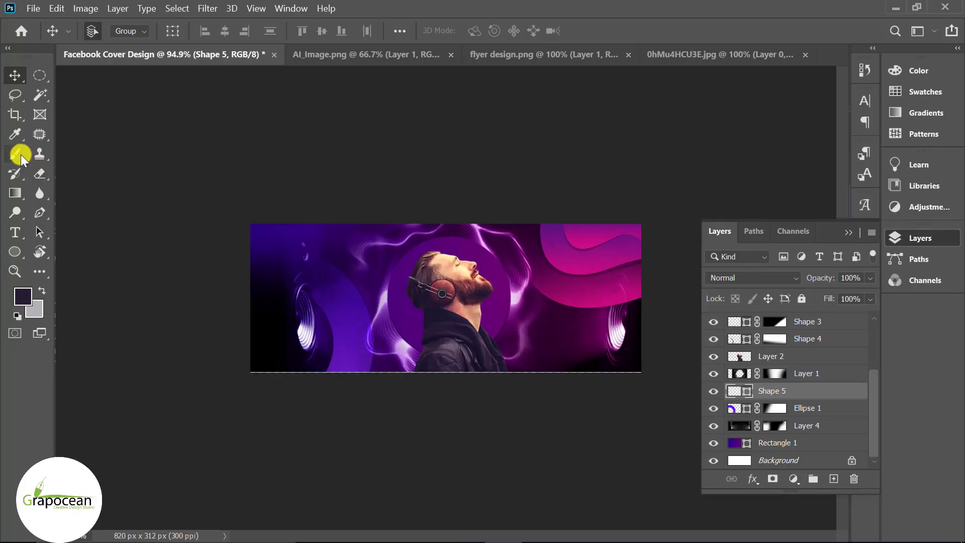
- Choose the A-D-R_Lens Flar 01 brush from the 42 Lens Flars Brushes folder
left_click_drag(20, 155, 68, 149)
left_click(108, 32)
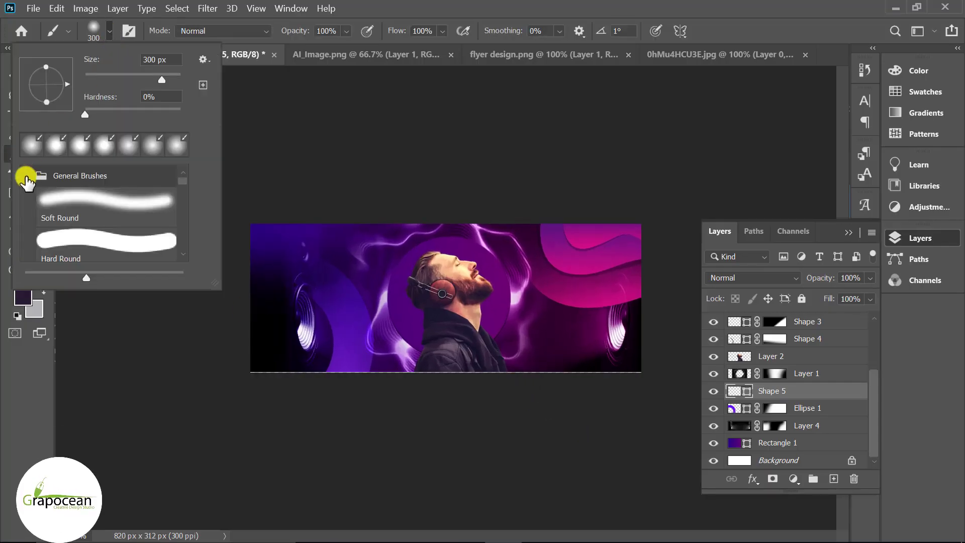
left_click(27, 176)
left_click(30, 198)
scroll(122, 230, "down", 1)
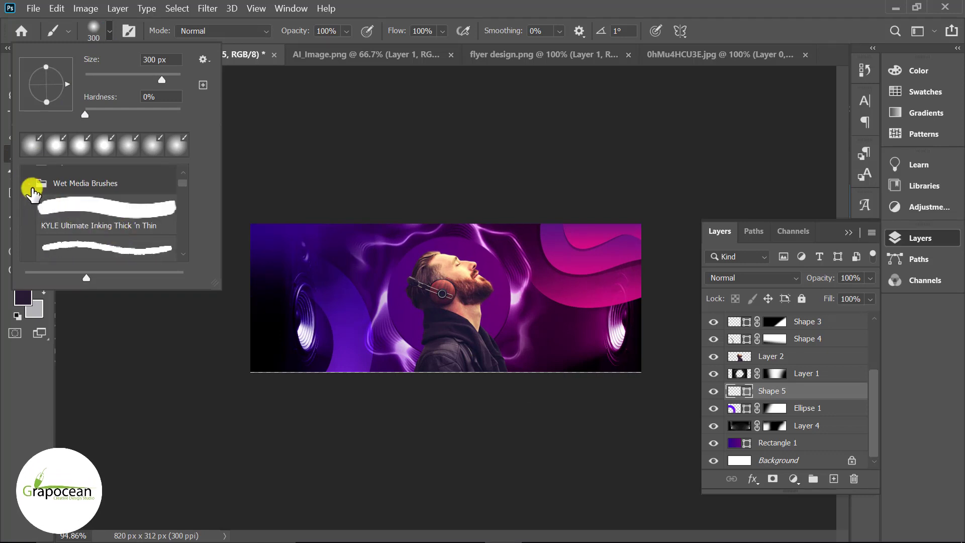
left_click(30, 188)
left_click(27, 215)
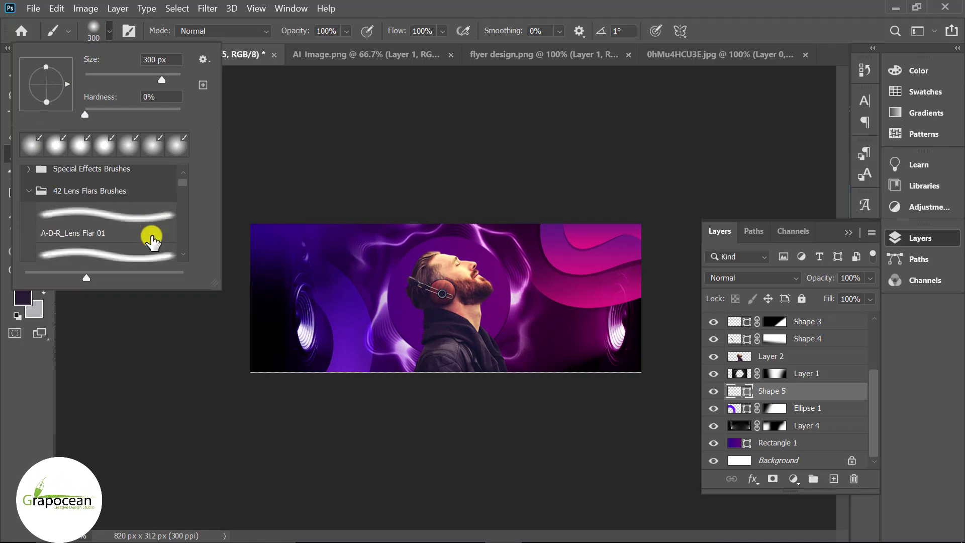
left_click(151, 235)
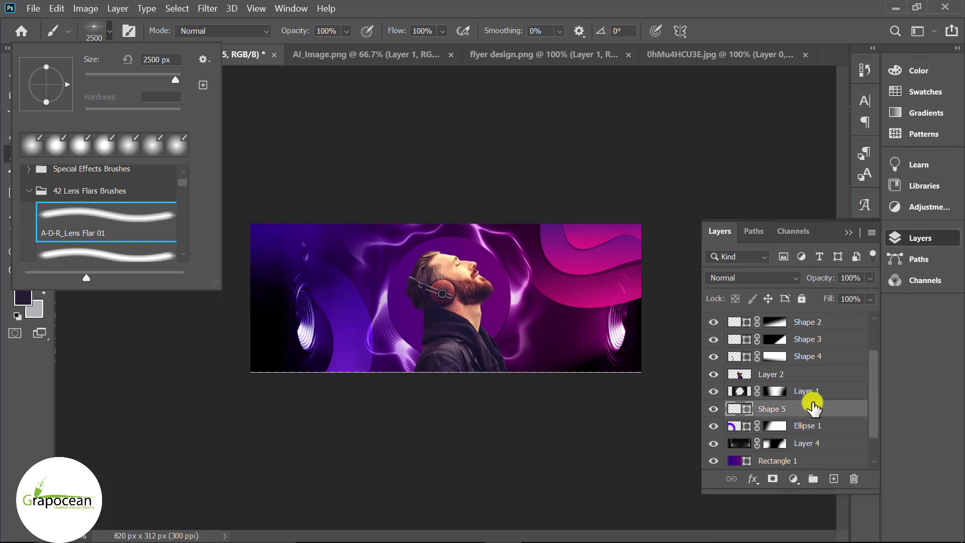
scroll(806, 397, "up", 5)
- Add a new Layer 5 above Shape 1, shrink the brush, and set Divide blending
left_click(801, 321)
left_click(833, 478)
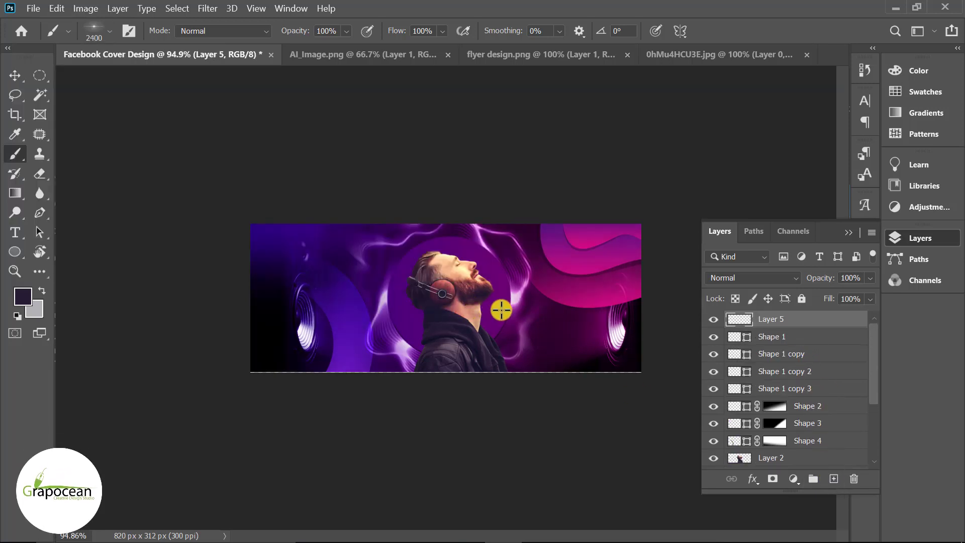
key("bracketleft")
key("bracketleft")
key("bracketleft")
key("bracketleft")
key("bracketleft")
key("bracketleft")
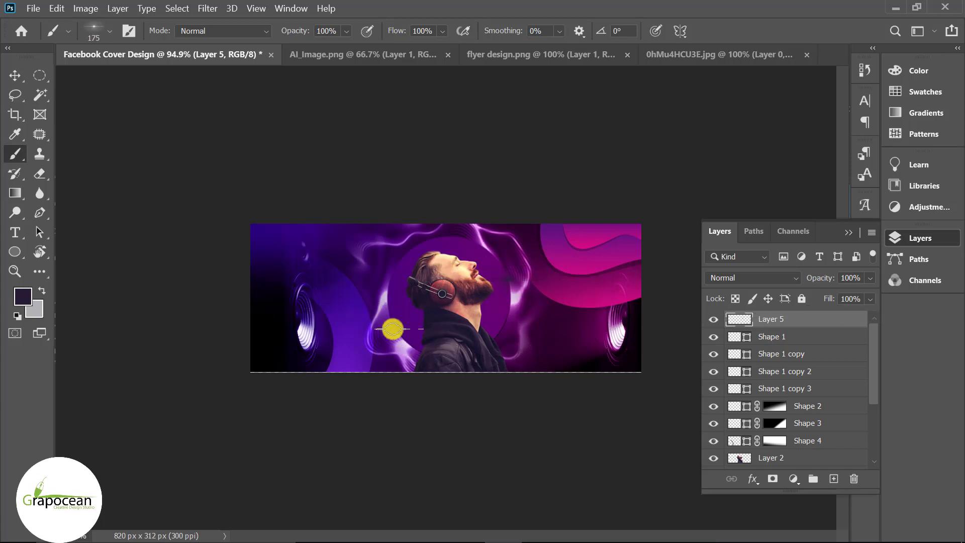
left_click(752, 277)
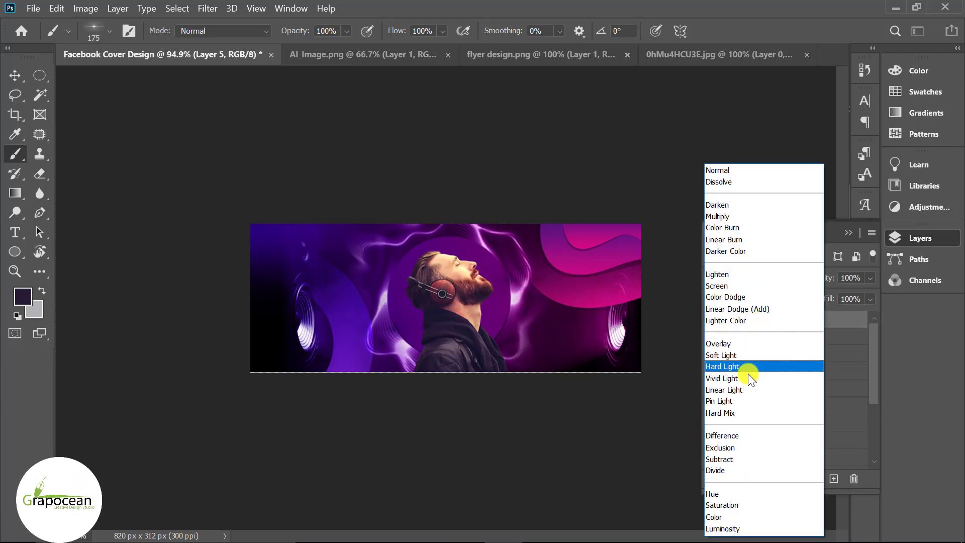
left_click(741, 471)
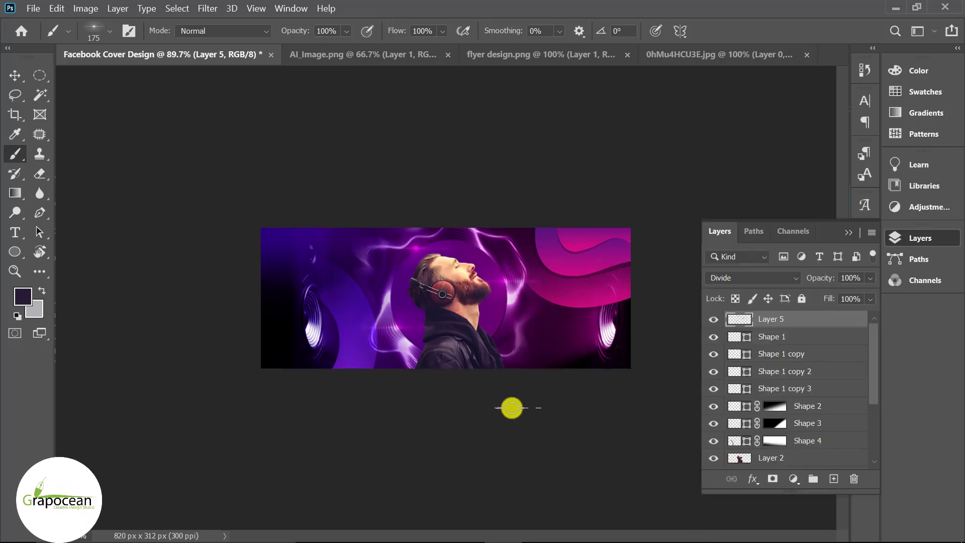
scroll(510, 407, "up", 1)
left_click(20, 78)
- Add a Gradient Map adjustment layer above Layer 2
left_click(782, 454)
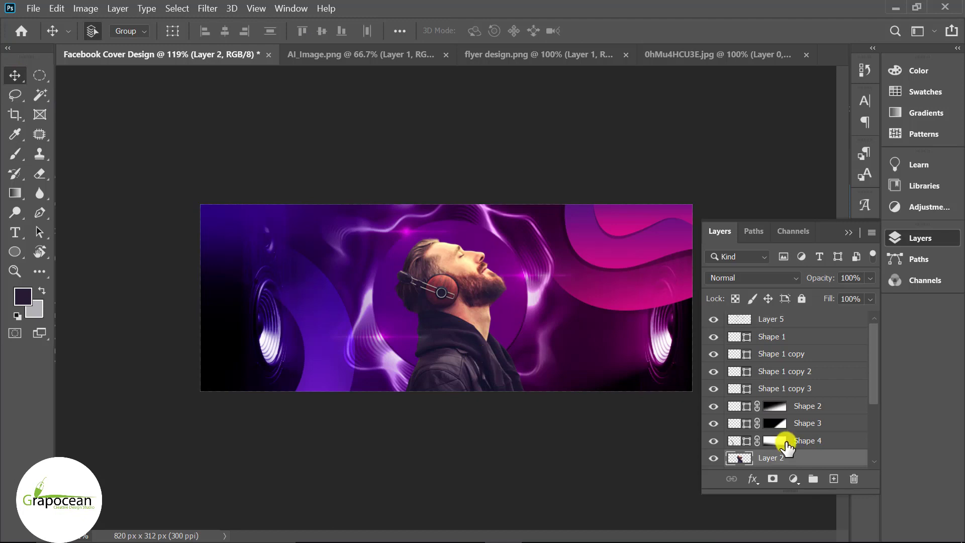
scroll(788, 450, "down", 1)
left_click(792, 479)
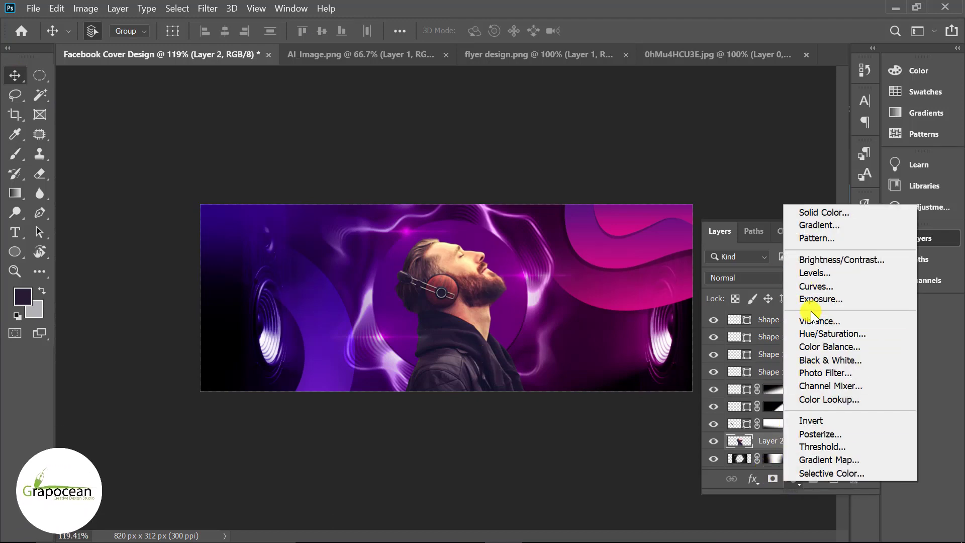
left_click(848, 462)
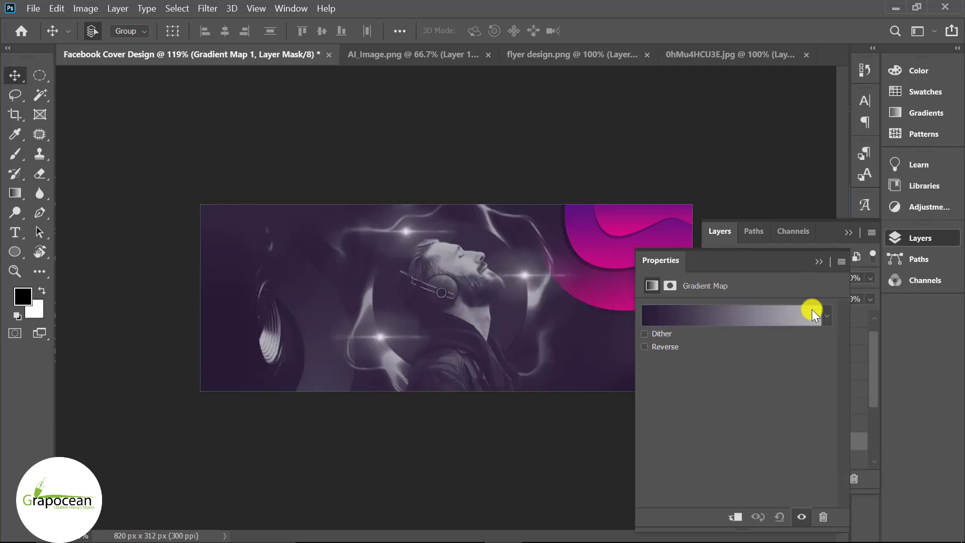
left_click(828, 320)
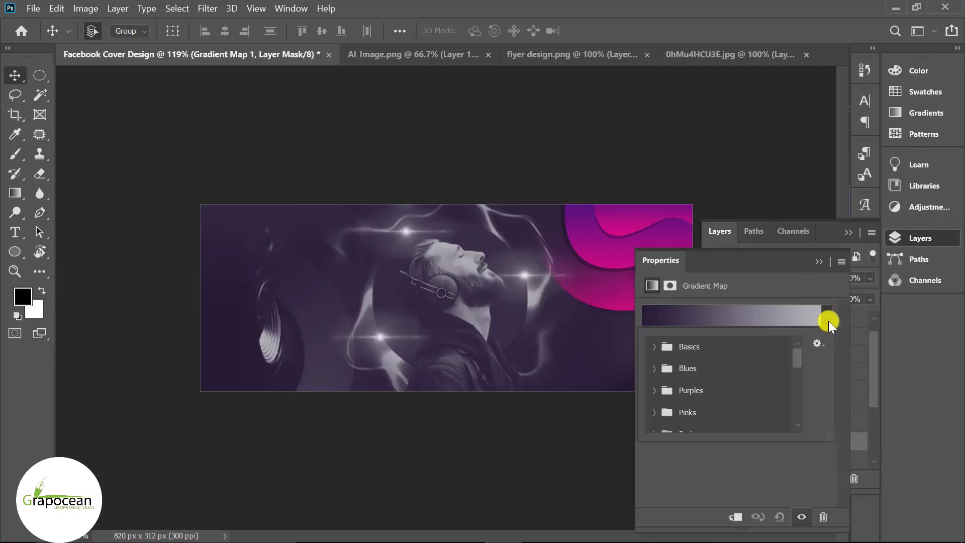
left_click(819, 261)
- Clip Gradient Map 1 to Layer 2 and set its blend mode to Color
right_click(814, 440)
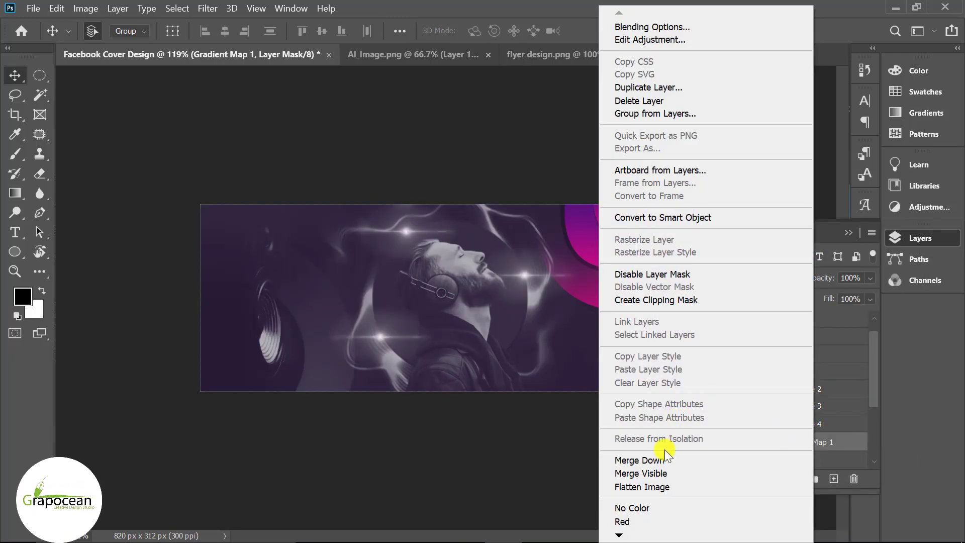
left_click(680, 302)
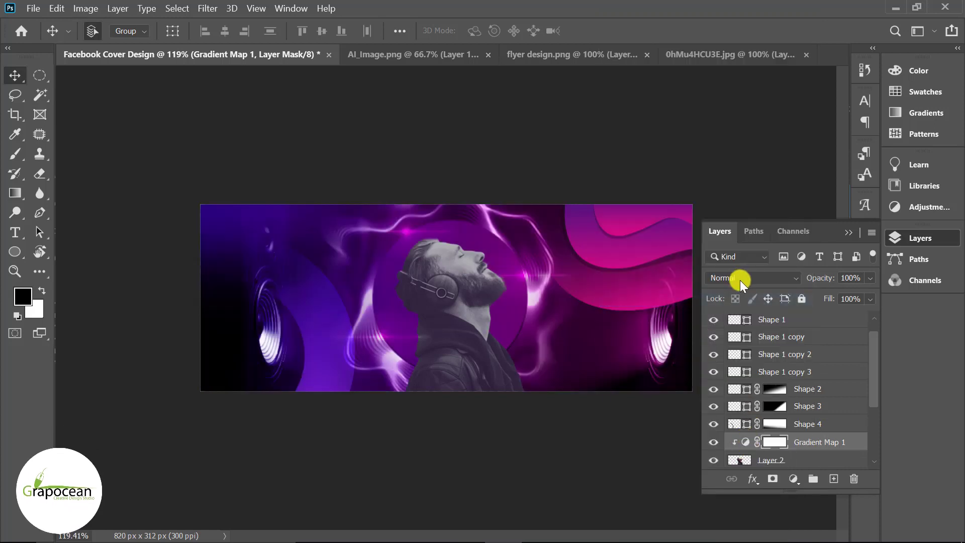
left_click(752, 285)
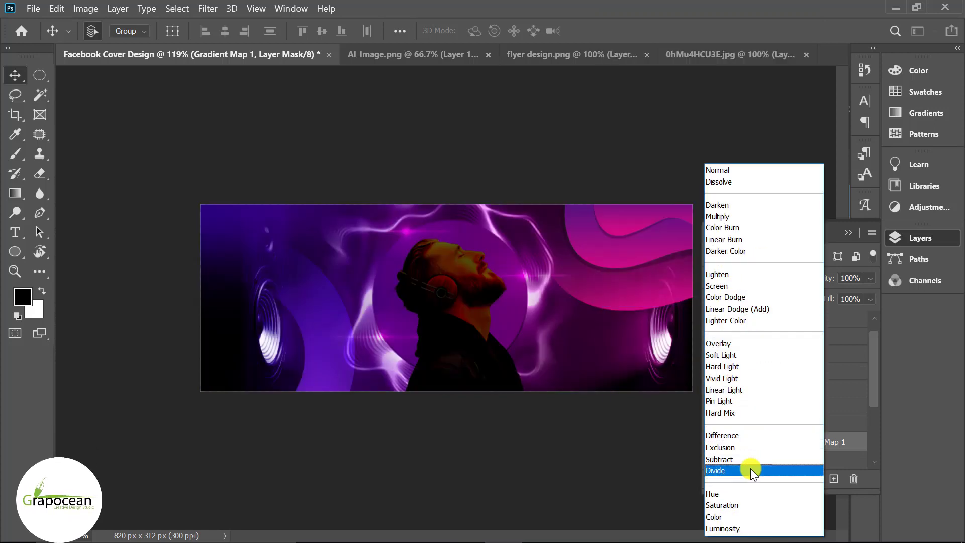
left_click(751, 515)
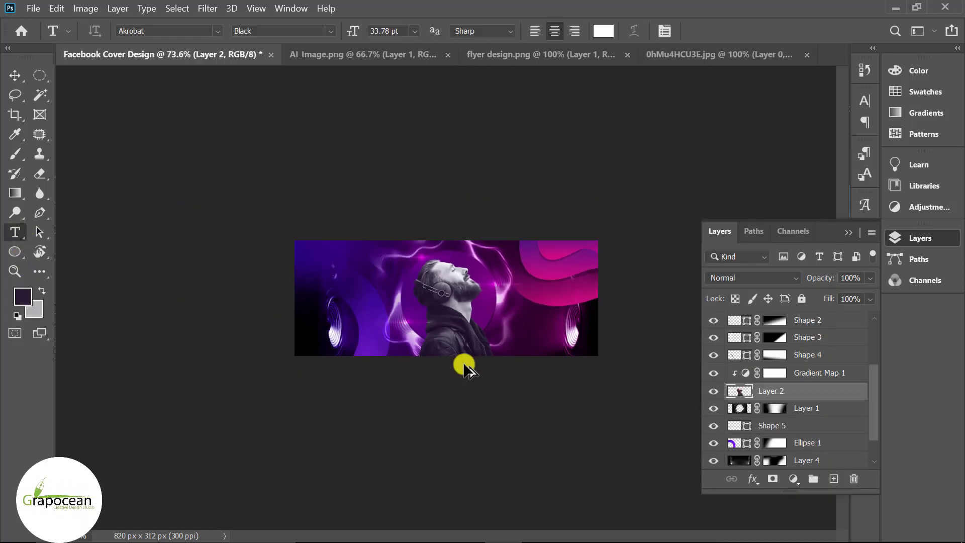
- Type a white 33.78 pt Akrobat MUSIC title on the lower middle of the cover
scroll(814, 318, "up", 3)
left_click(814, 318)
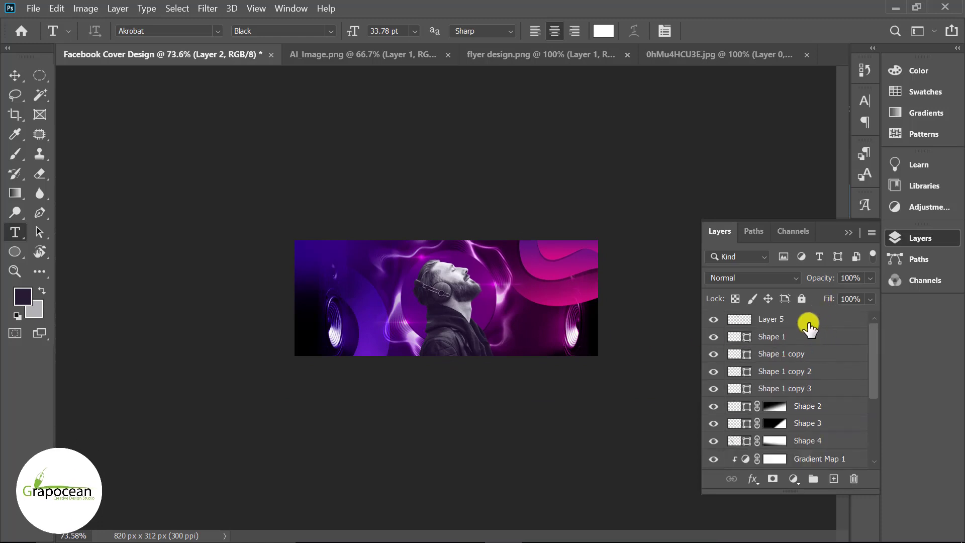
left_click(548, 376)
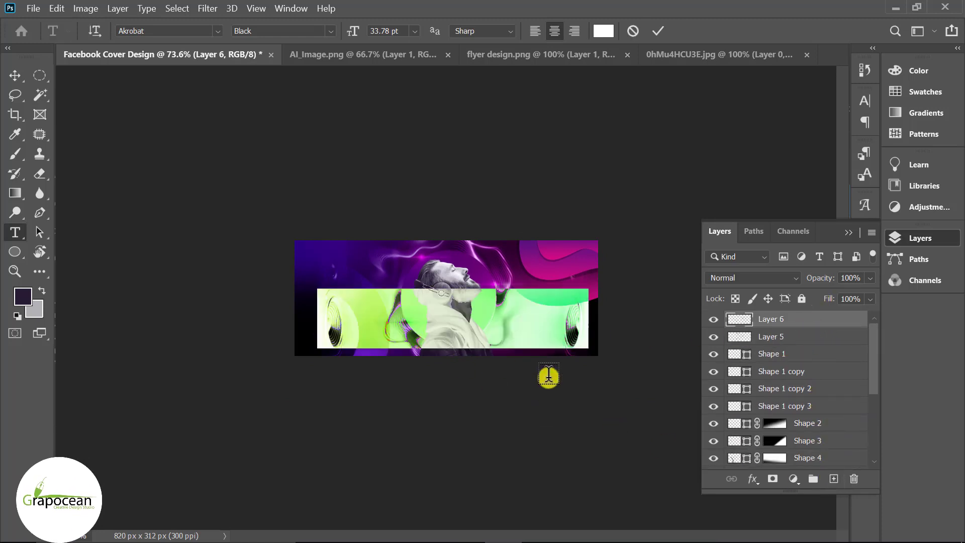
key("BackSpace")
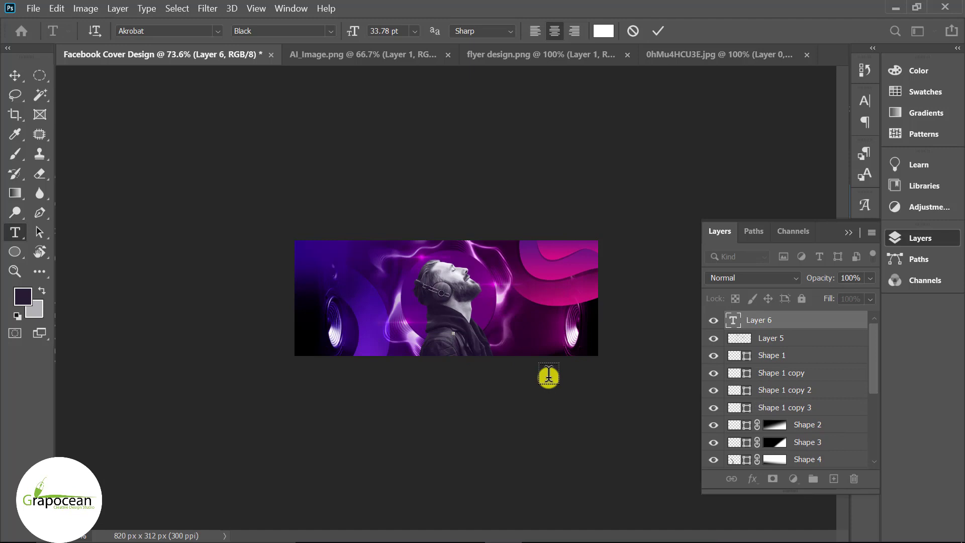
type("MUSIC")
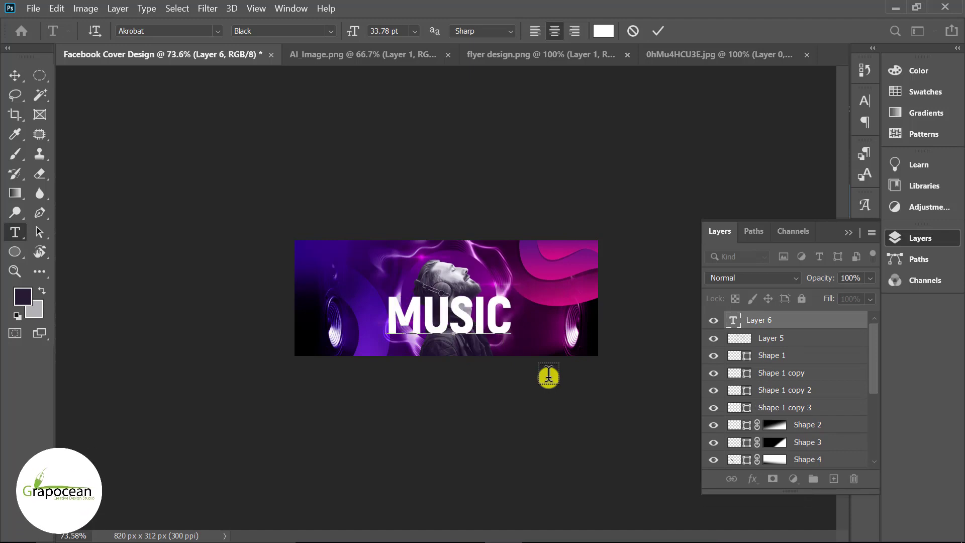
key("ctrl+plus")
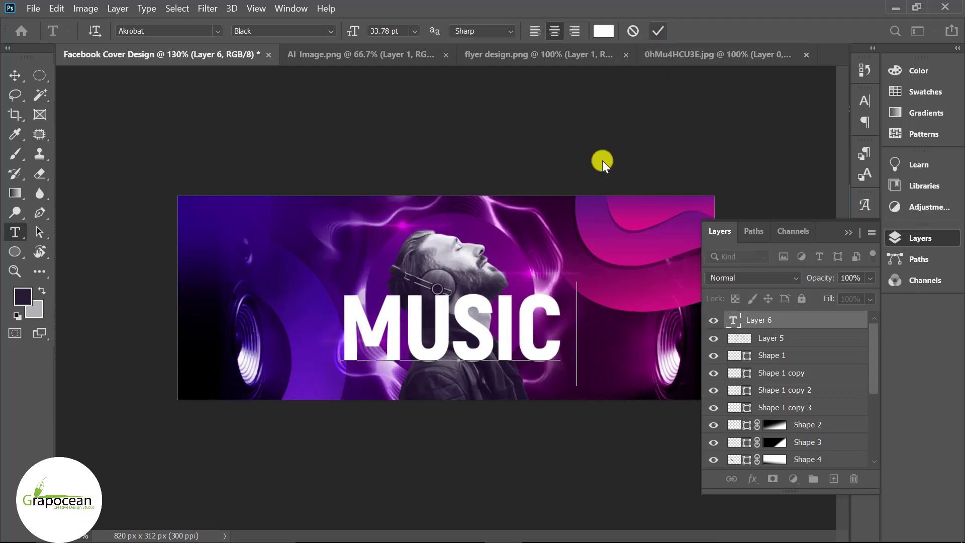
key("ctrl+Return")
key("ctrl+minus")
left_click(17, 70)
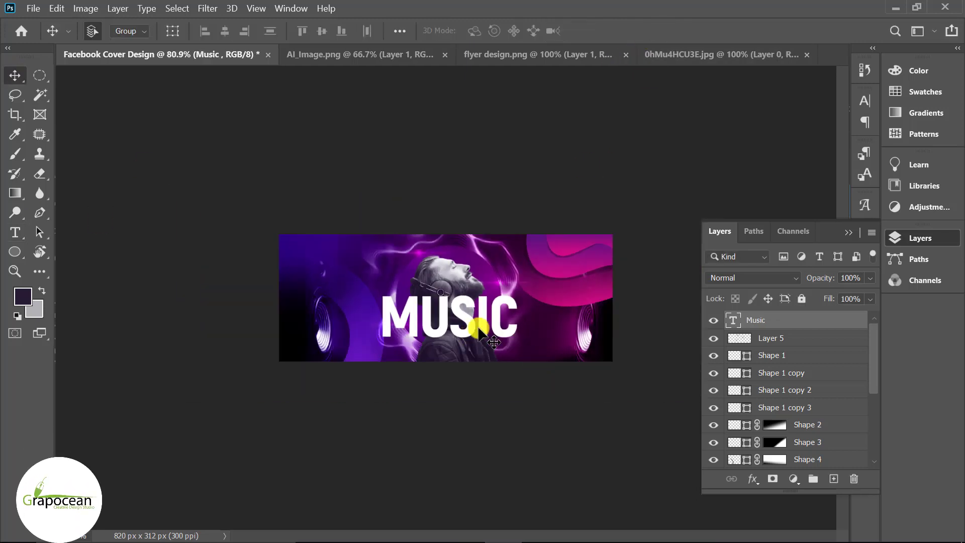
key("ctrl+plus")
key("ctrl+plus")
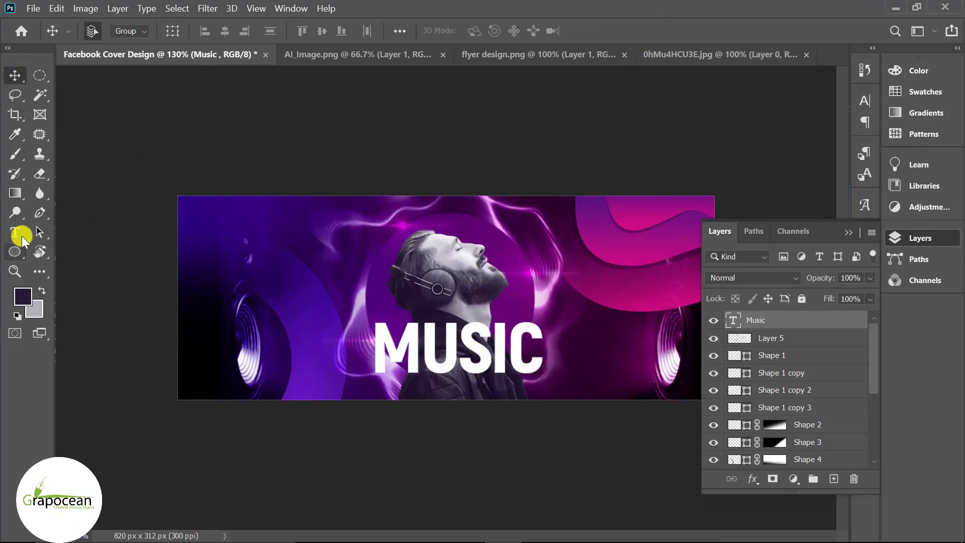
left_click(40, 213)
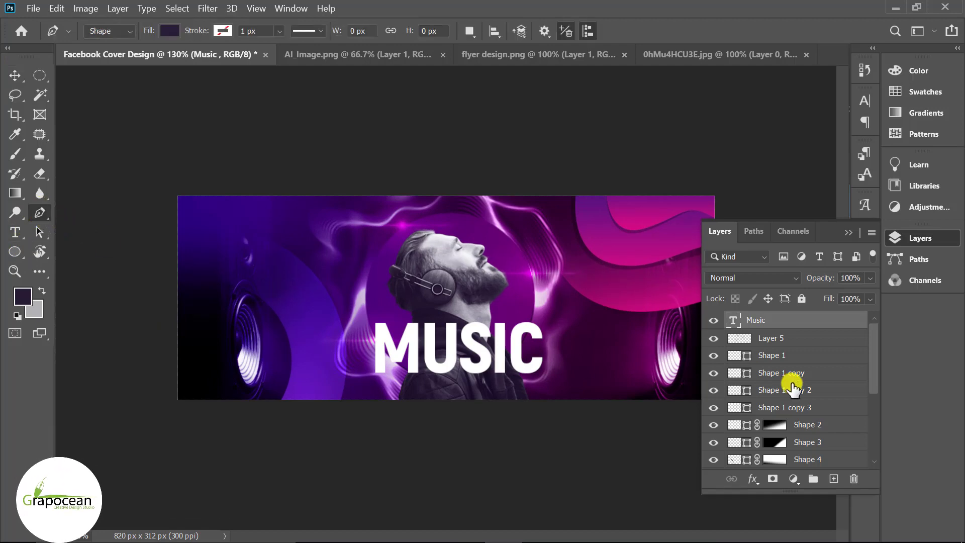
- Draw a dark purple rectangle around the MUSIC title on a new layer
left_click(834, 479)
right_click(28, 252)
left_click(151, 278)
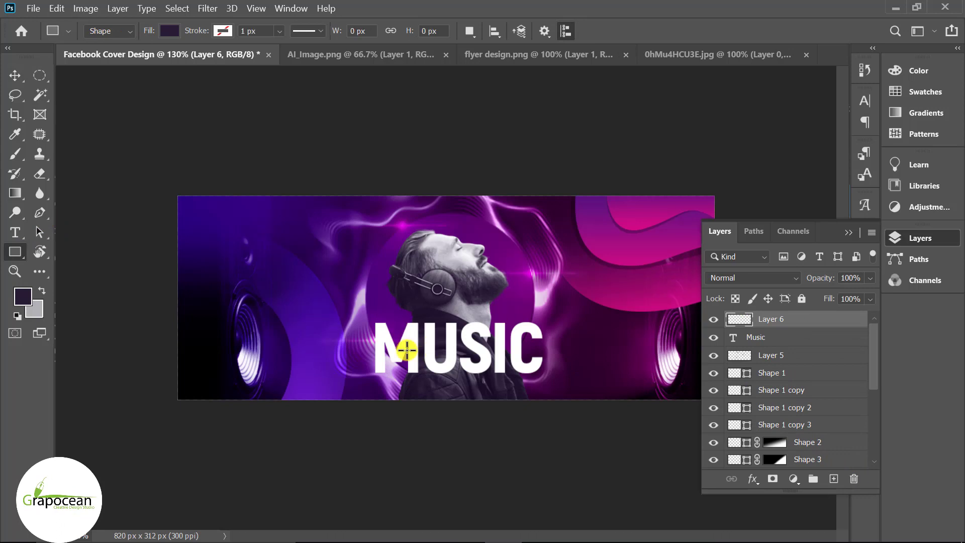
left_click_drag(330, 310, 590, 390)
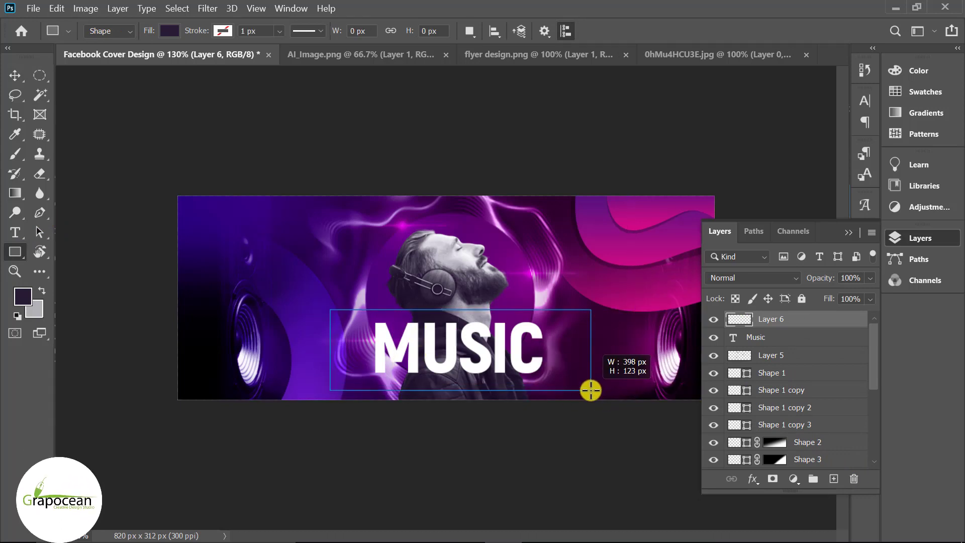
mouse_move(592, 312)
left_mouse_down()
mouse_move(595, 294)
mouse_move(728, 293)
left_mouse_up()
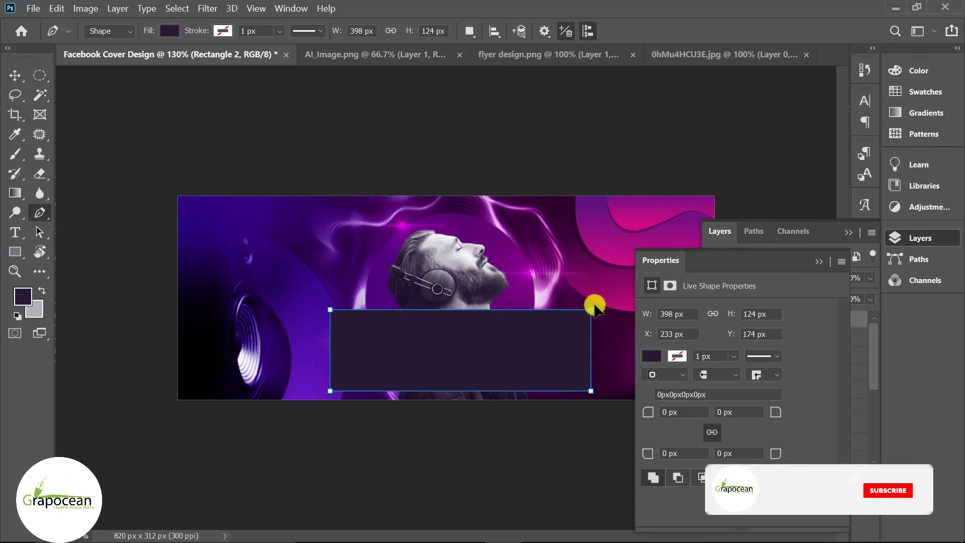
- Raise the rectangle's top-right anchor to slant its top edge, then nudge the panel down
left_click_drag(592, 308, 591, 297)
left_click(482, 230)
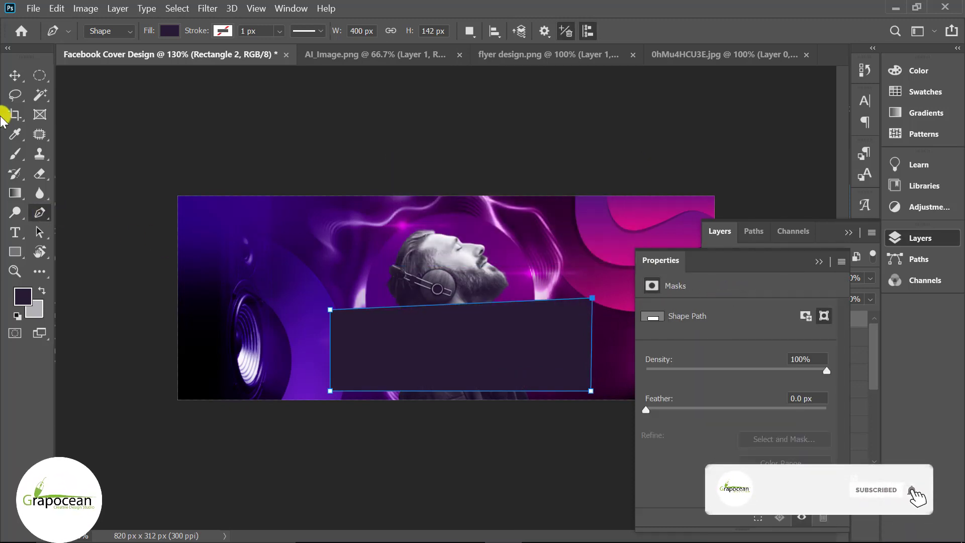
left_click(12, 75)
left_click_drag(484, 357, 480, 367)
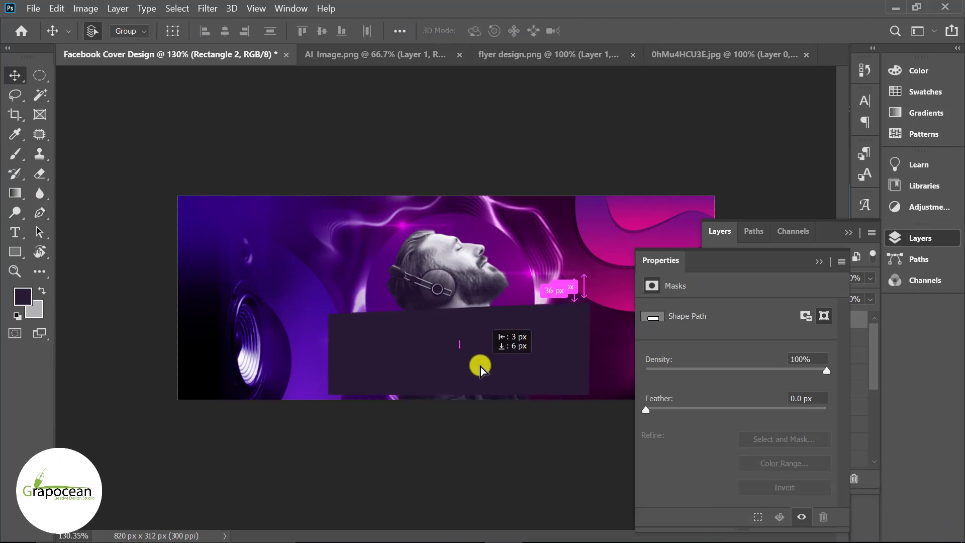
left_click(330, 318)
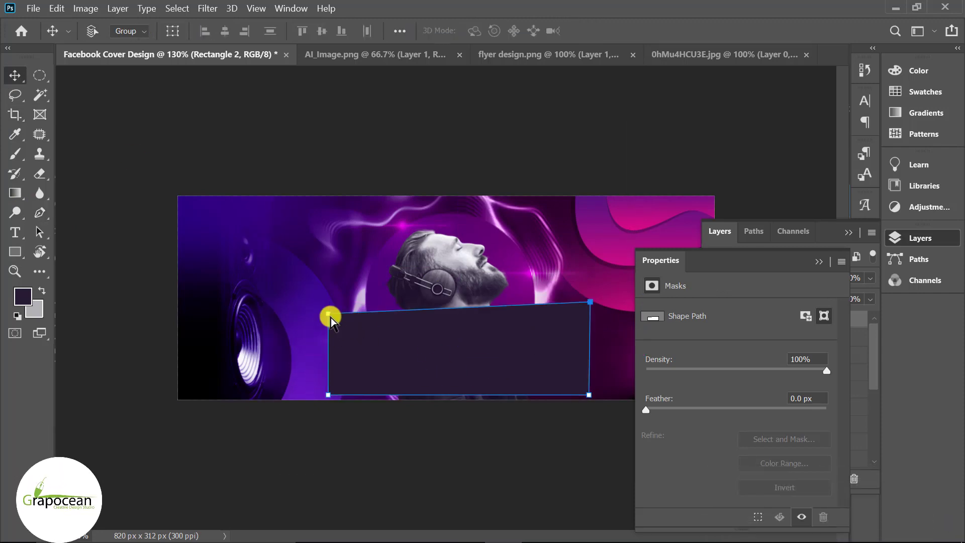
left_click(838, 252)
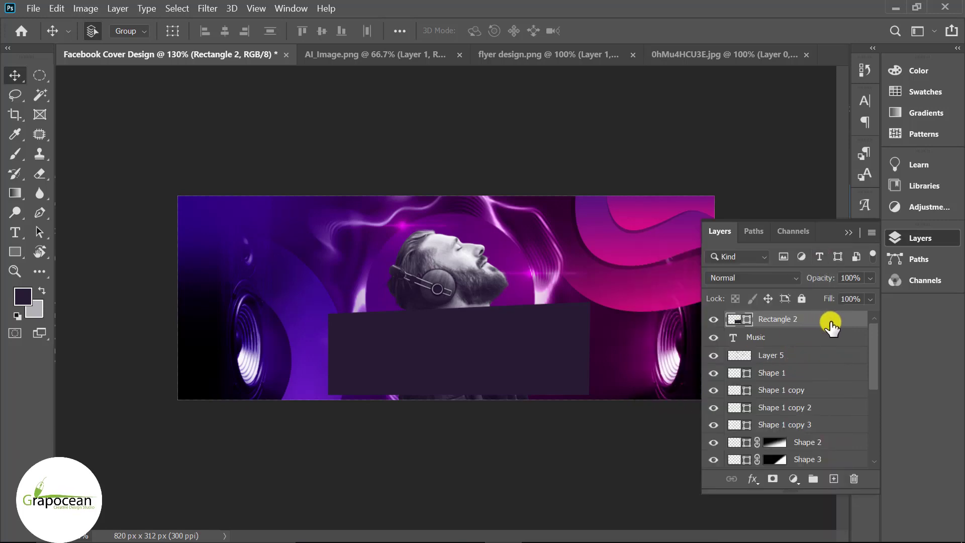
- Duplicate Rectangle 2 and give the copy no fill and a copper gradient stroke
left_click_drag(832, 332, 833, 479)
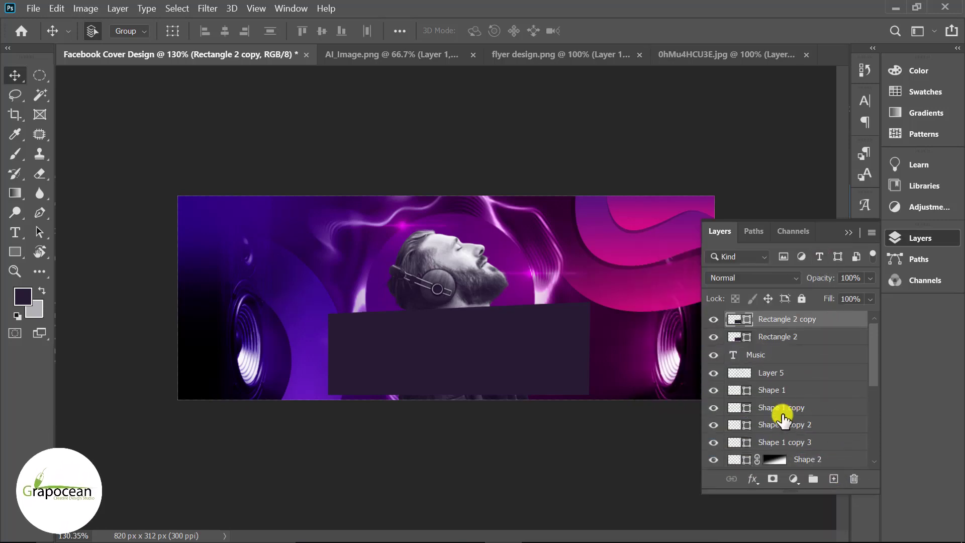
left_click(17, 245)
left_click(165, 28)
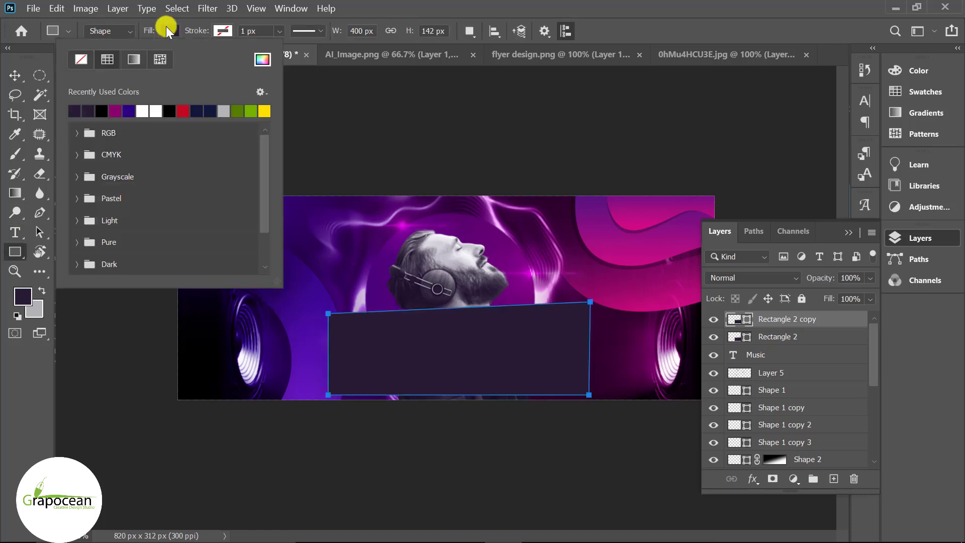
left_click(81, 59)
left_click(222, 31)
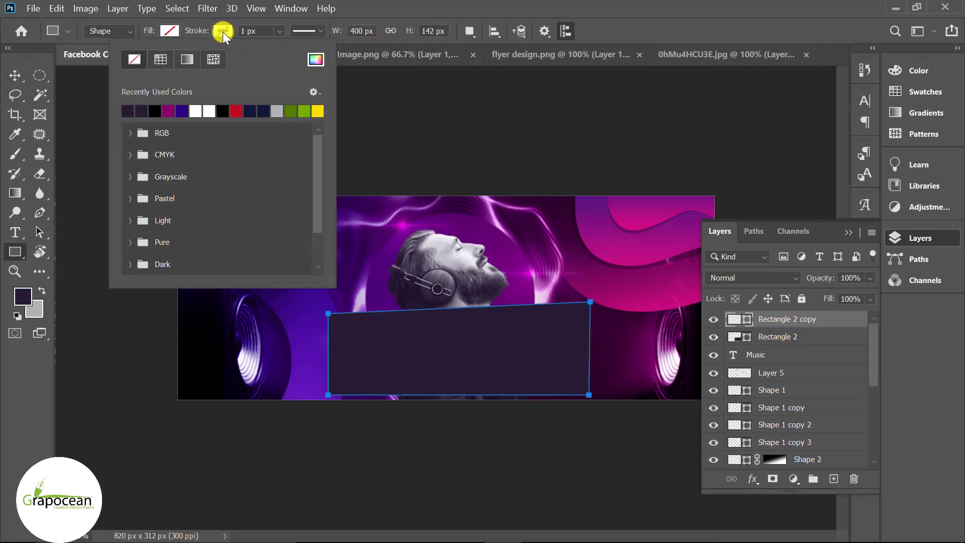
left_click(183, 59)
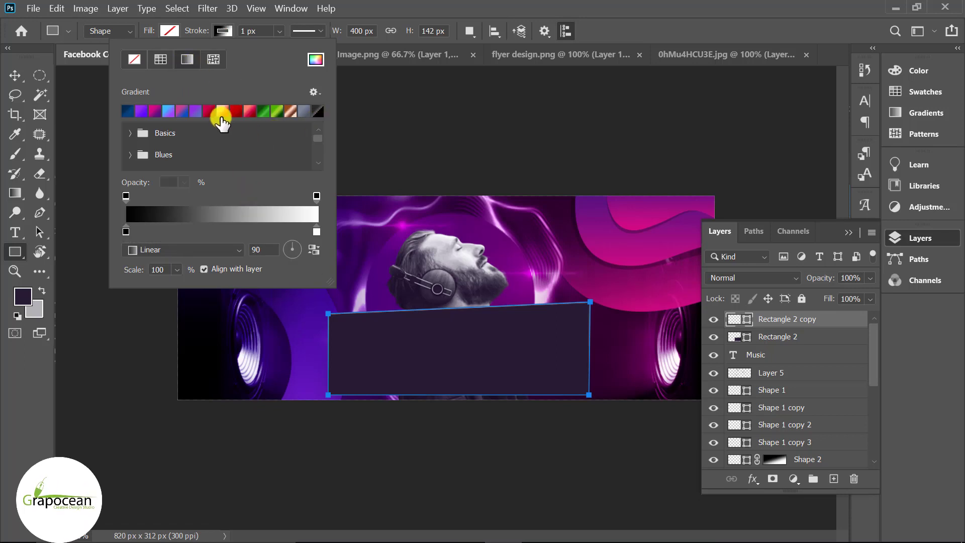
left_click(290, 119)
left_click(15, 76)
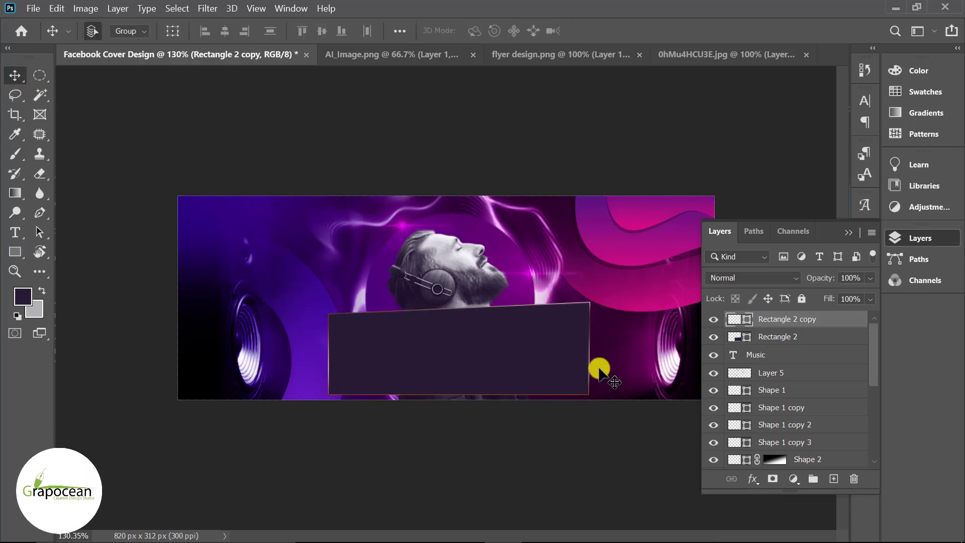
- Lower Rectangle 2's opacity to about 49%
left_click(868, 278)
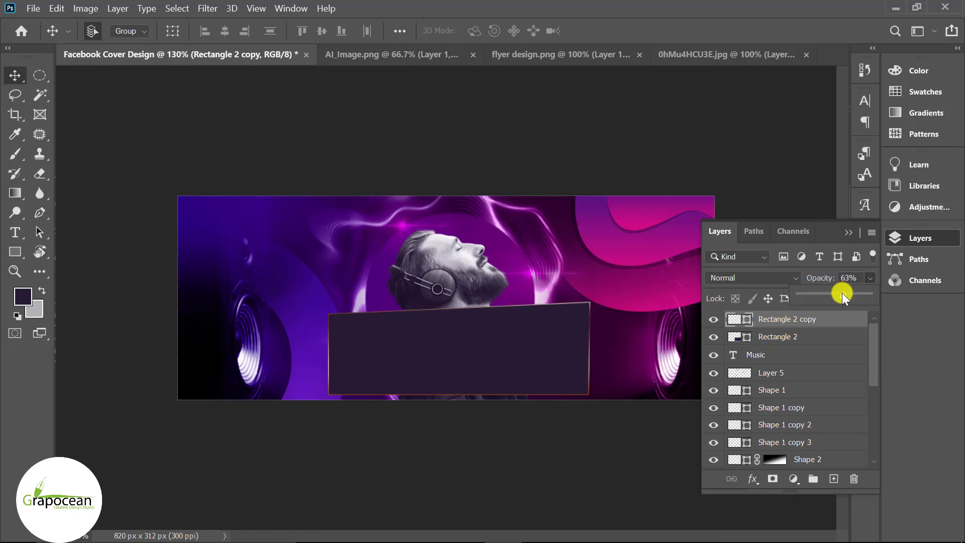
left_click(823, 331)
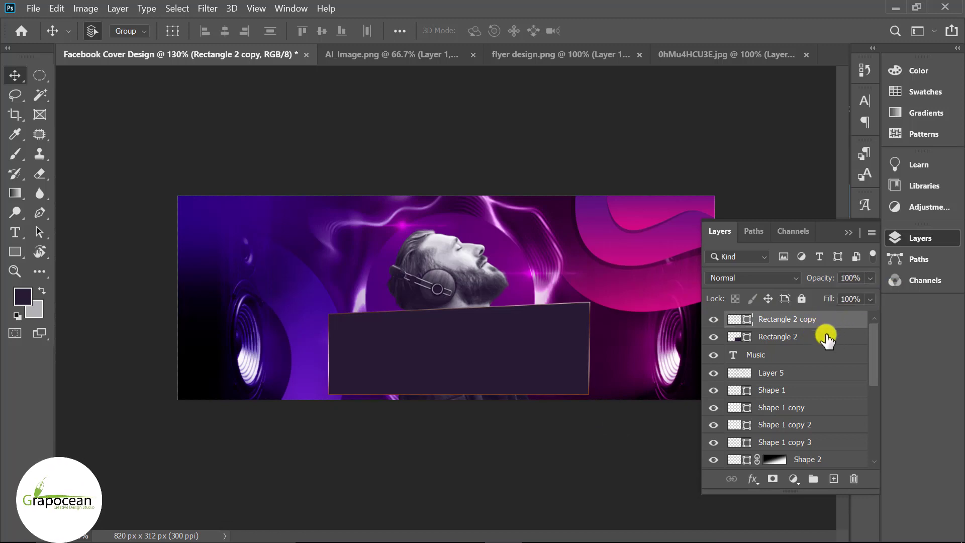
left_click(825, 337)
left_click(869, 278)
left_click(833, 292)
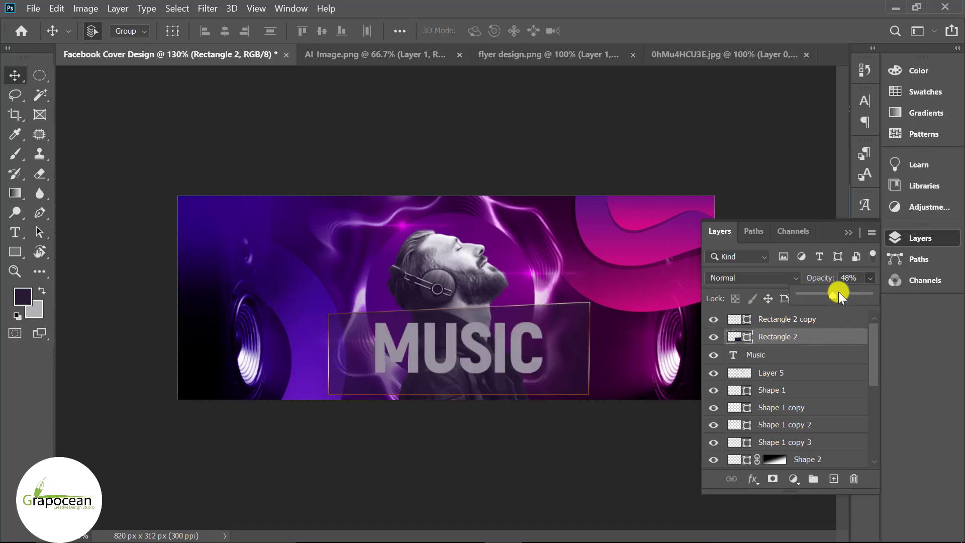
left_click_drag(838, 291, 842, 291)
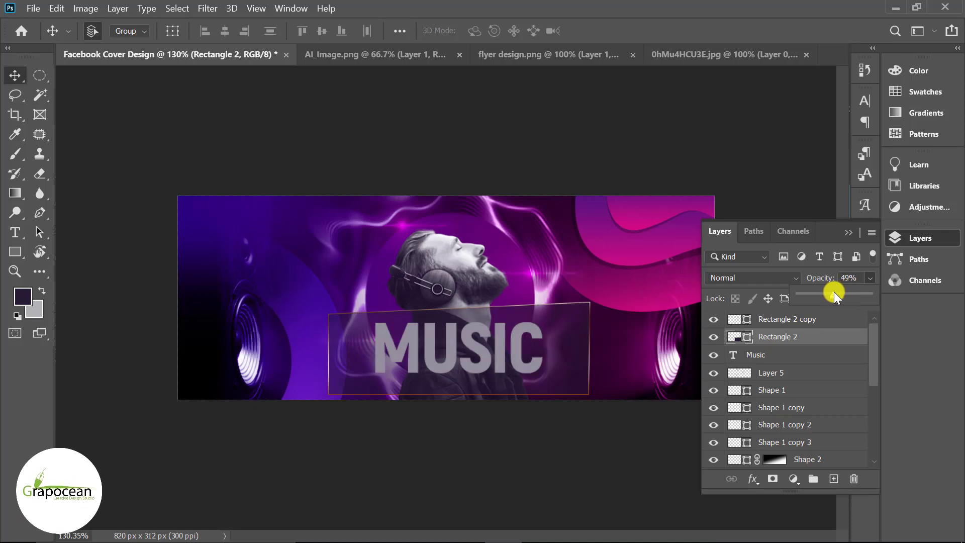
- Move the Music text layer to the top of the stack
left_click(848, 232)
left_click(897, 240)
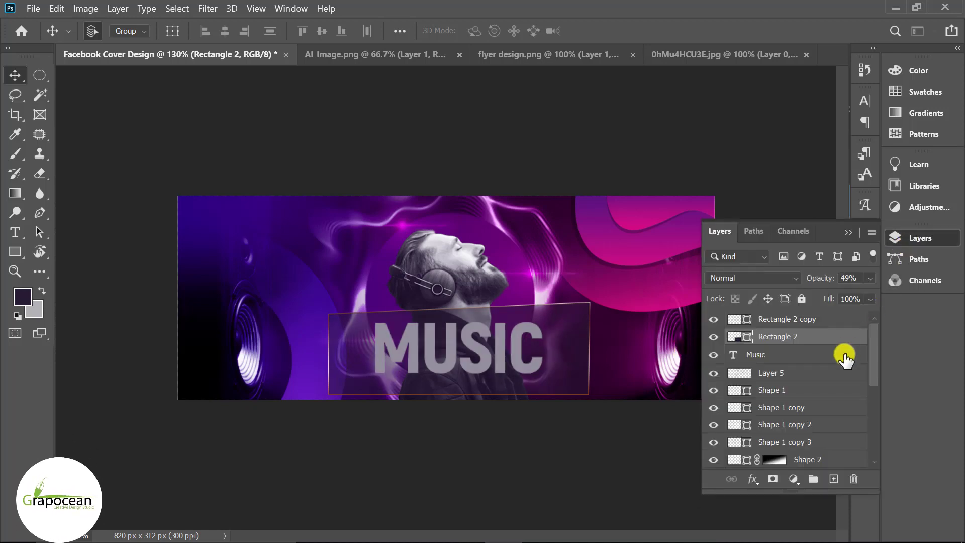
left_click_drag(809, 358, 819, 311)
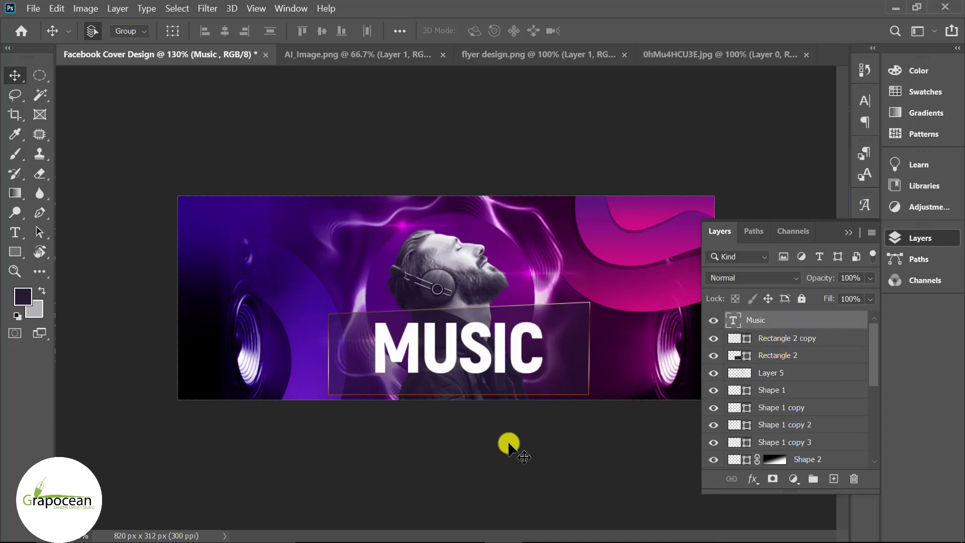
- Draw a thin 213 x 11 px white ellipse just above the MUSIC title
key("ctrl+plus")
scroll(495, 390, "up", 1)
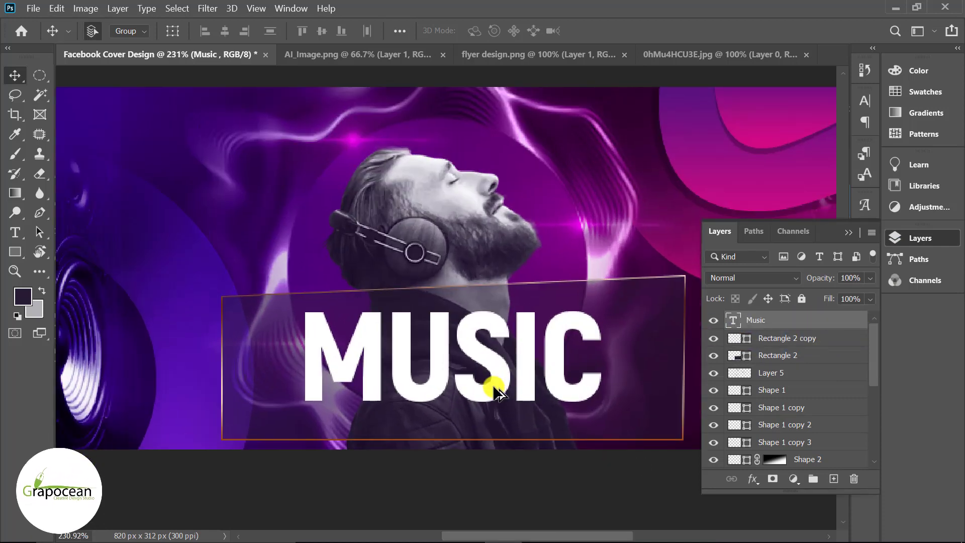
left_click(13, 232)
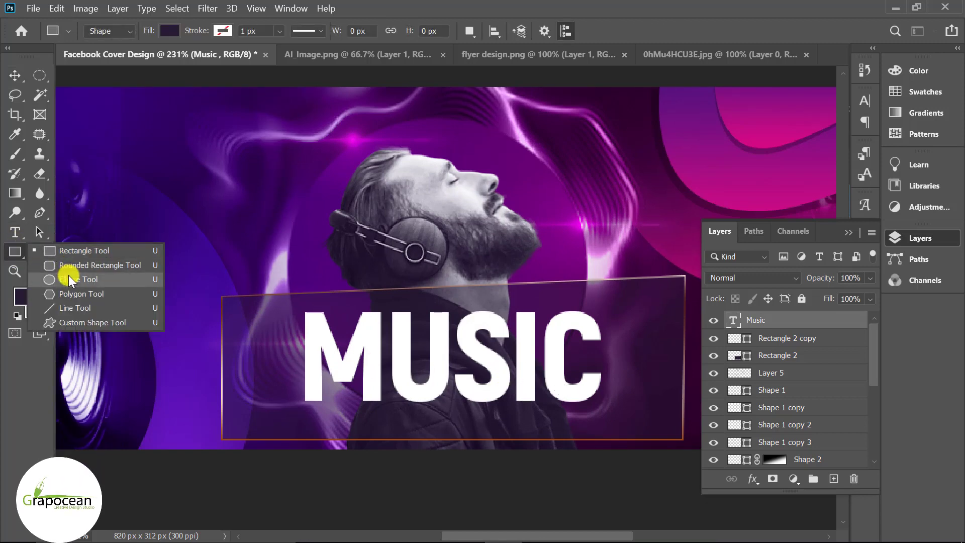
left_click(68, 279)
left_click_drag(394, 296, 643, 306)
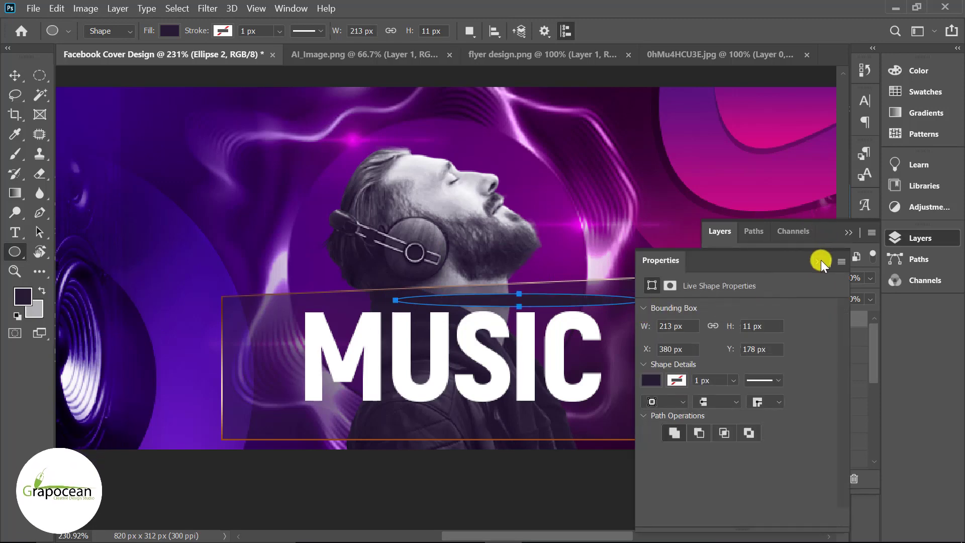
left_click(821, 260)
left_click(169, 31)
left_click(149, 112)
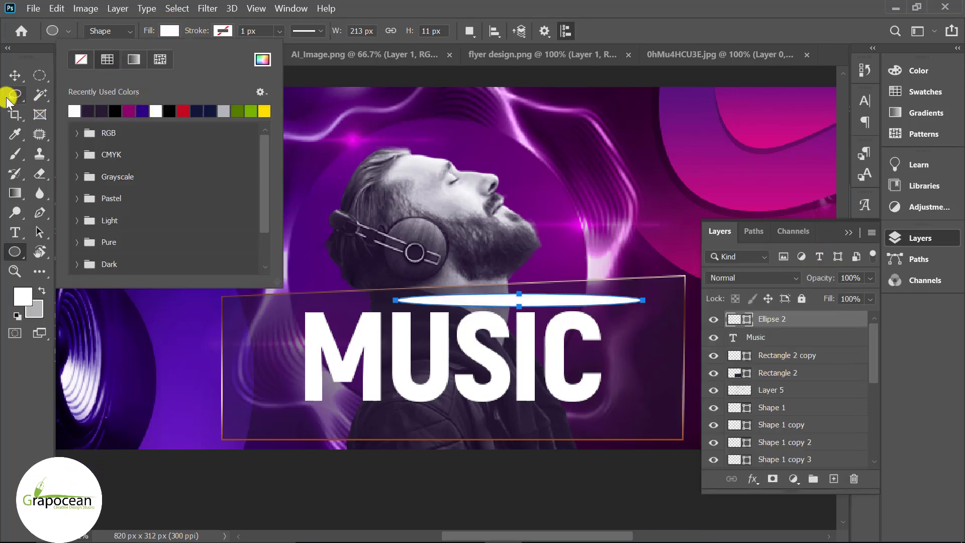
left_click(14, 75)
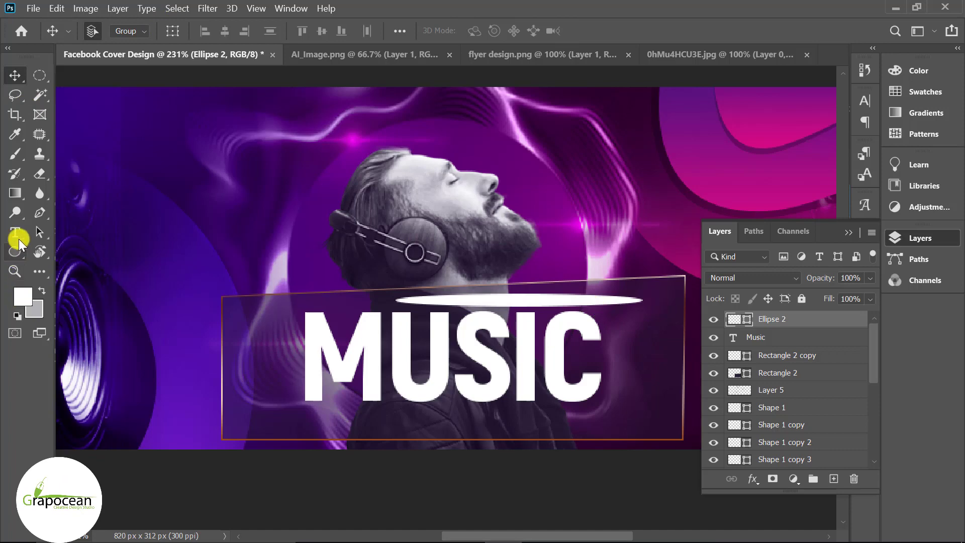
- Apply a smart-filter Motion Blur to Ellipse 2 with angle 3° and distance 246 px
left_click(206, 8)
mouse_move(248, 166)
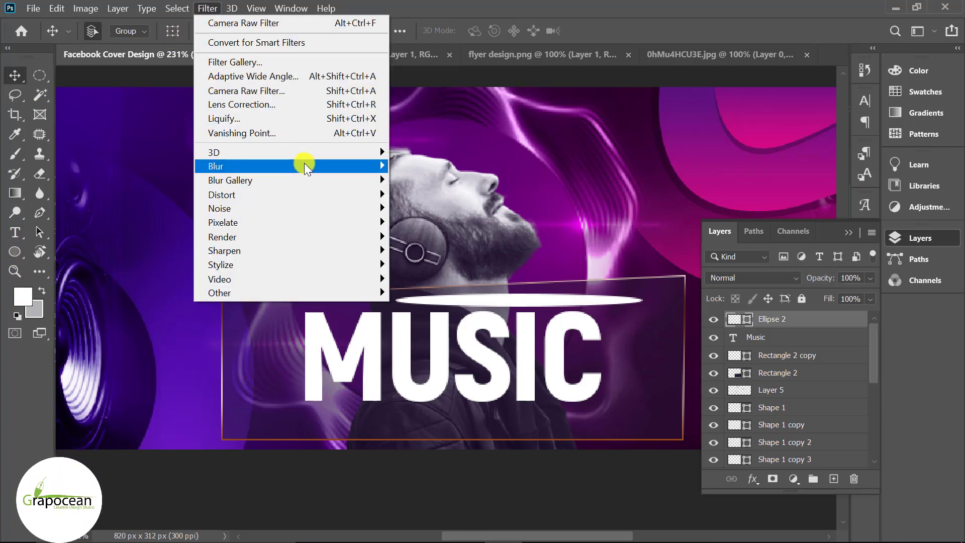
left_click(442, 250)
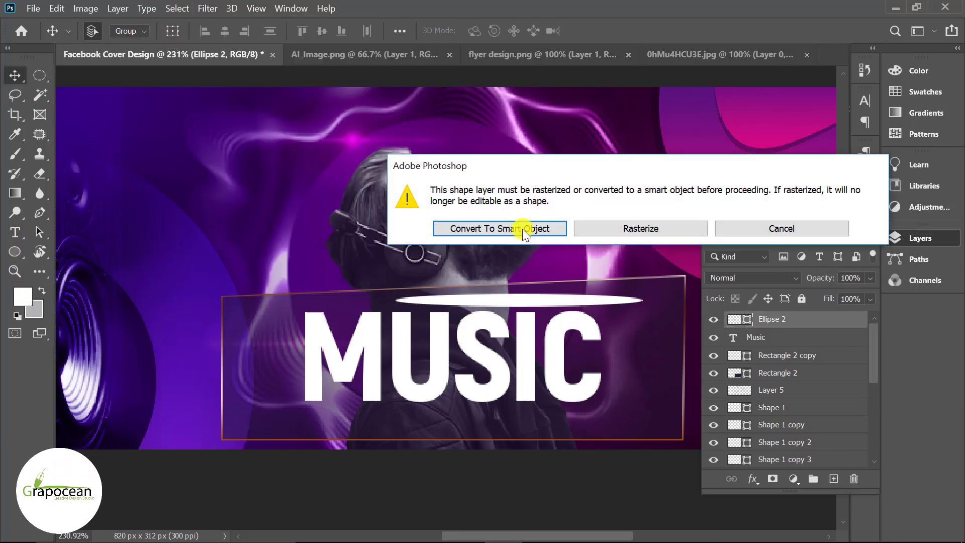
left_click(521, 225)
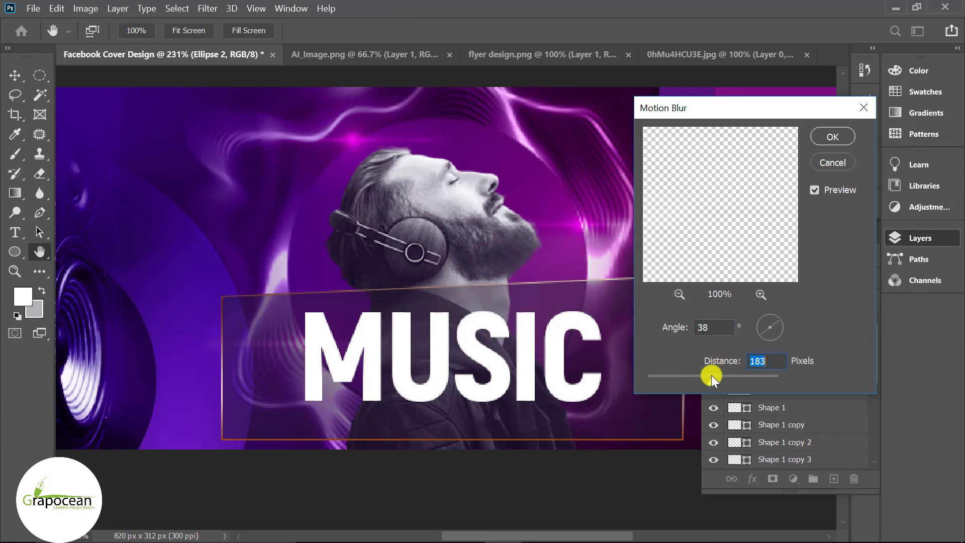
left_click_drag(710, 375, 679, 375)
left_click(785, 324)
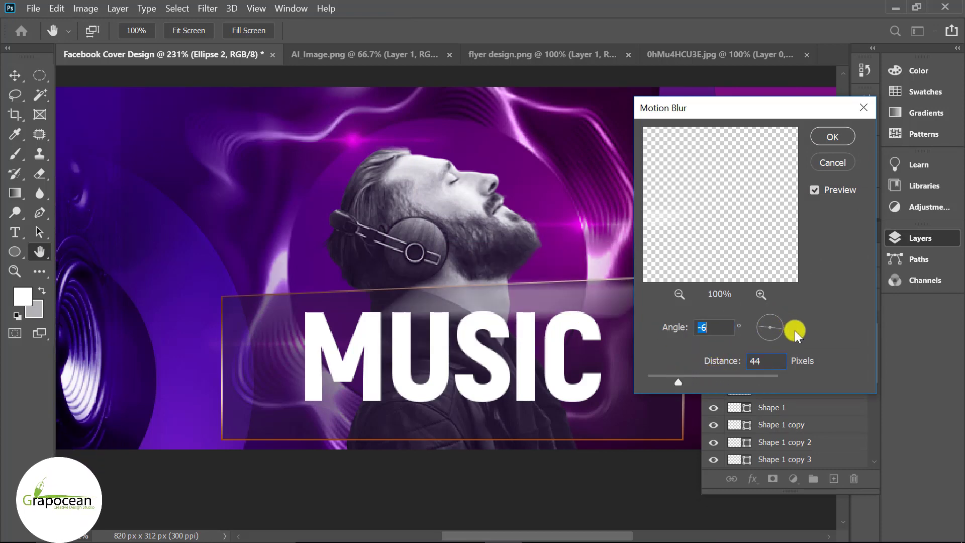
left_click_drag(795, 330, 781, 326)
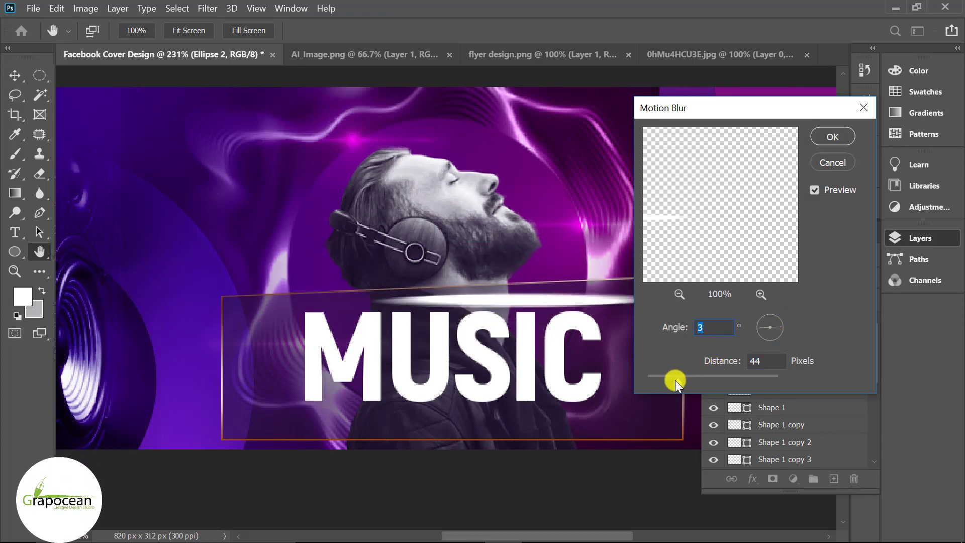
left_click_drag(674, 380, 725, 382)
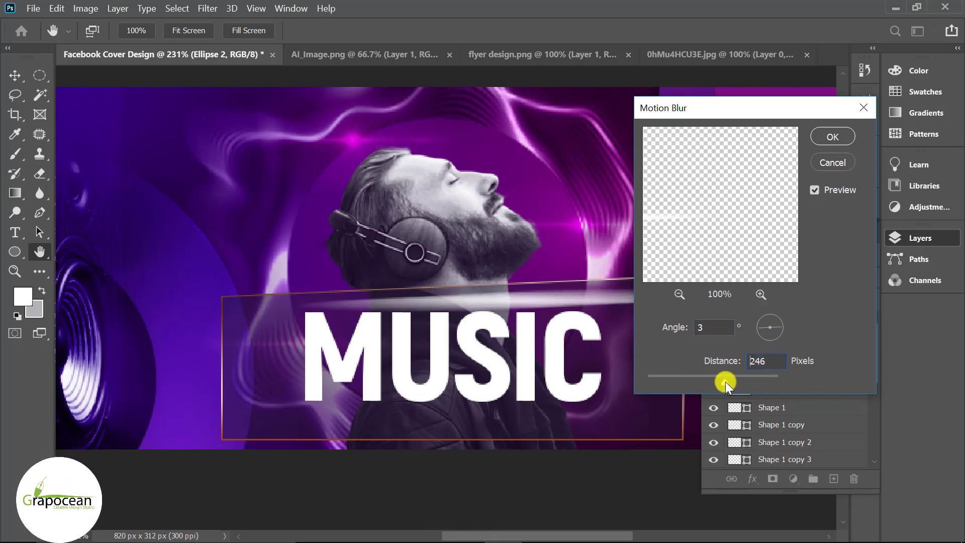
left_click(834, 141)
- Move the blurred streak onto the panel's top edge, flattening and tilting it to match
mouse_move(544, 277)
left_mouse_down()
mouse_move(528, 287)
mouse_move(528, 324)
left_mouse_up()
scroll(614, 388, "down", 3)
scroll(527, 338, "up", 2)
scroll(533, 316, "up", 2)
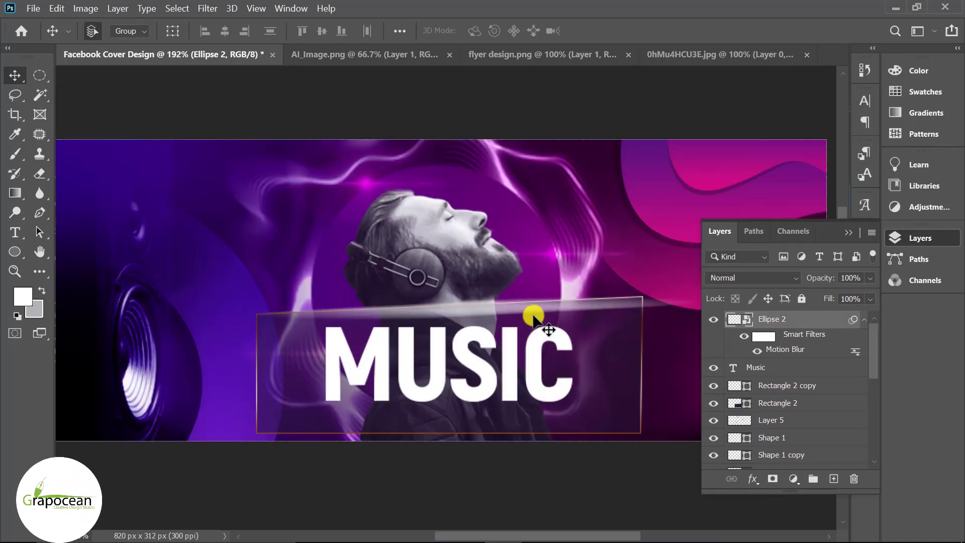
key("ctrl+t")
left_click(556, 235)
scroll(493, 341, "up", 2)
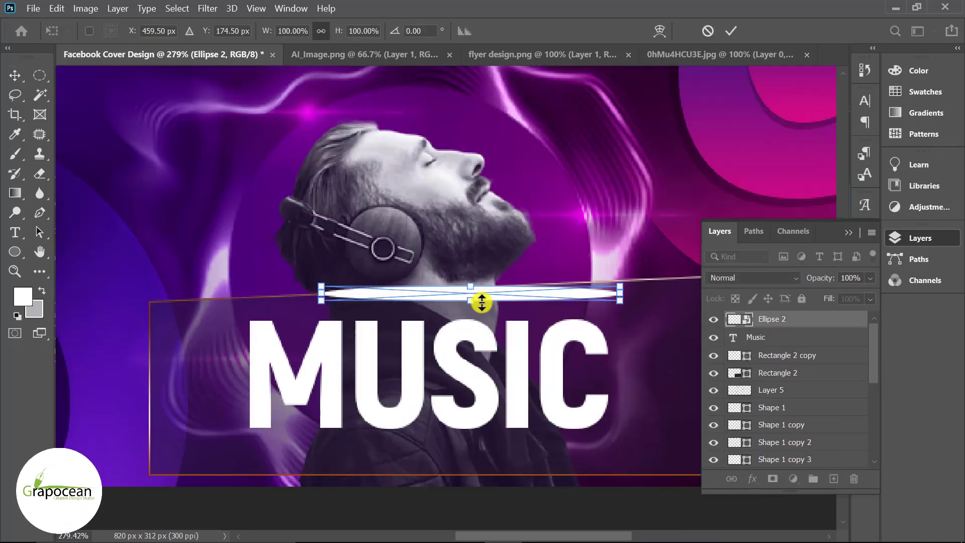
left_click_drag(482, 302, 474, 294)
mouse_move(640, 312)
left_mouse_down()
mouse_move(648, 318)
mouse_move(656, 307)
left_mouse_up()
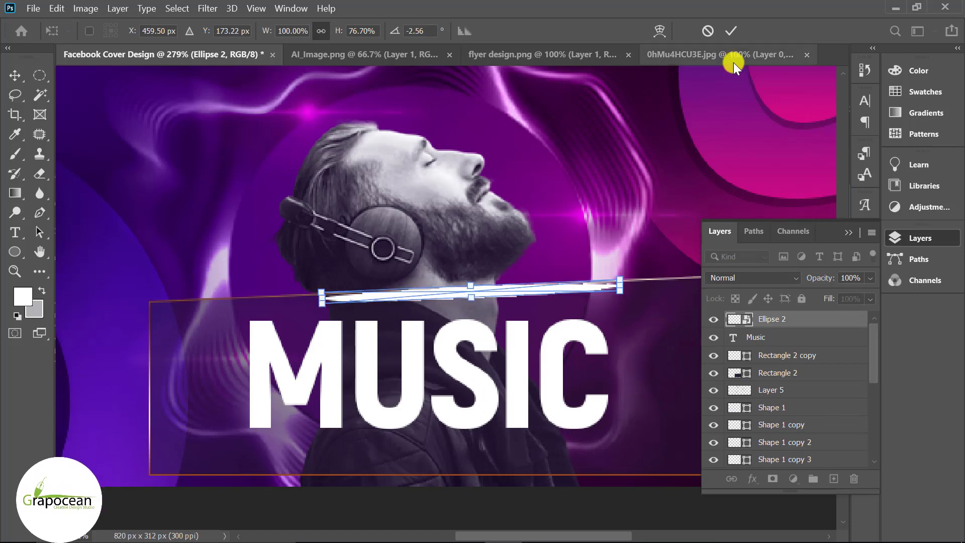
left_click(736, 31)
scroll(573, 405, "down", 3)
left_click(553, 392)
scroll(544, 378, "up", 2)
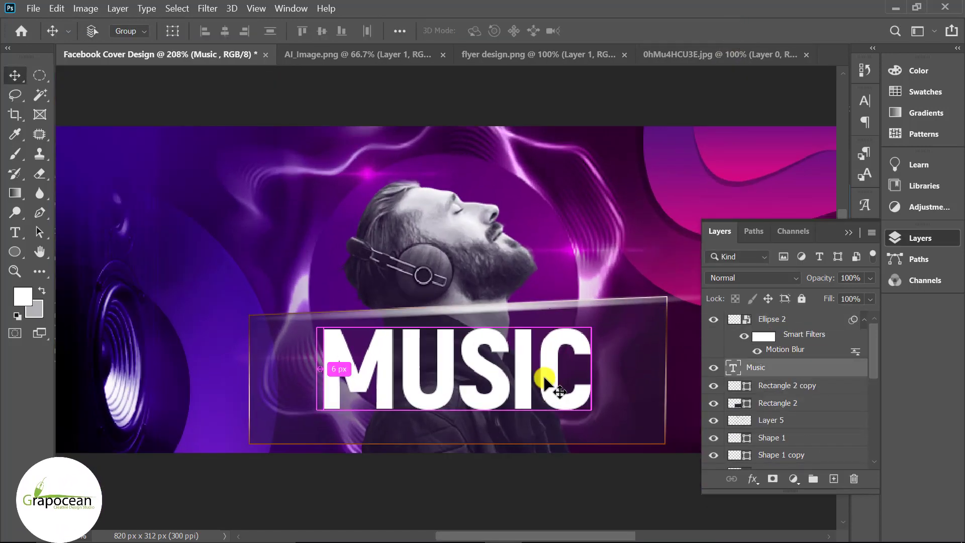
- Scale the MUSIC title and tilt it about -2.4°, widening it slightly along the panel
key("ctrl+t")
left_click_drag(611, 437, 593, 431)
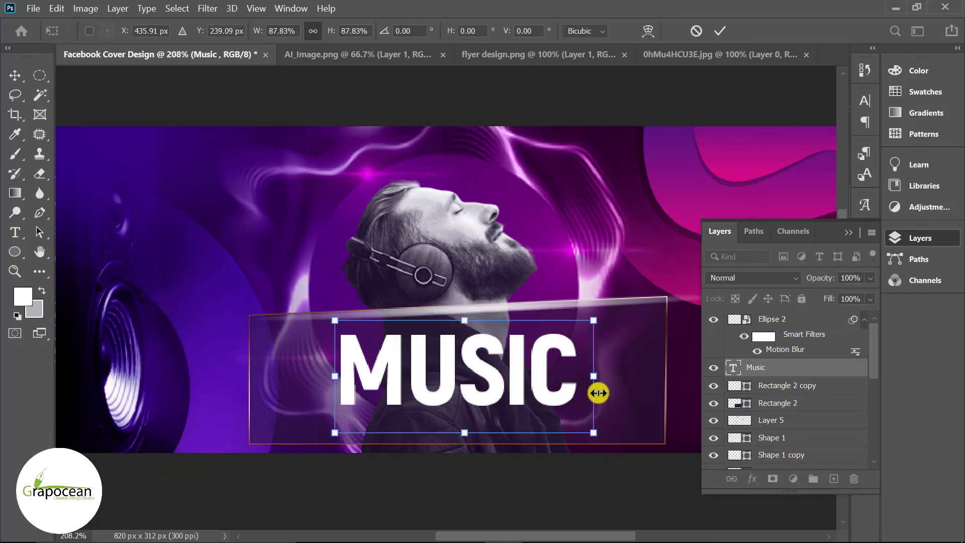
left_click_drag(601, 371, 601, 383)
left_click_drag(618, 431, 617, 444)
left_click_drag(594, 377, 612, 377)
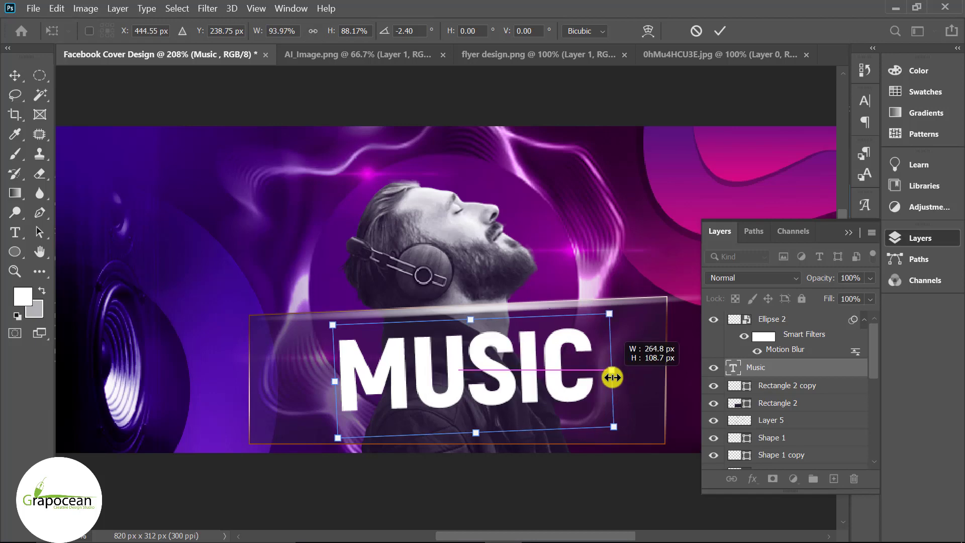
left_click(720, 31)
scroll(523, 370, "up", 2)
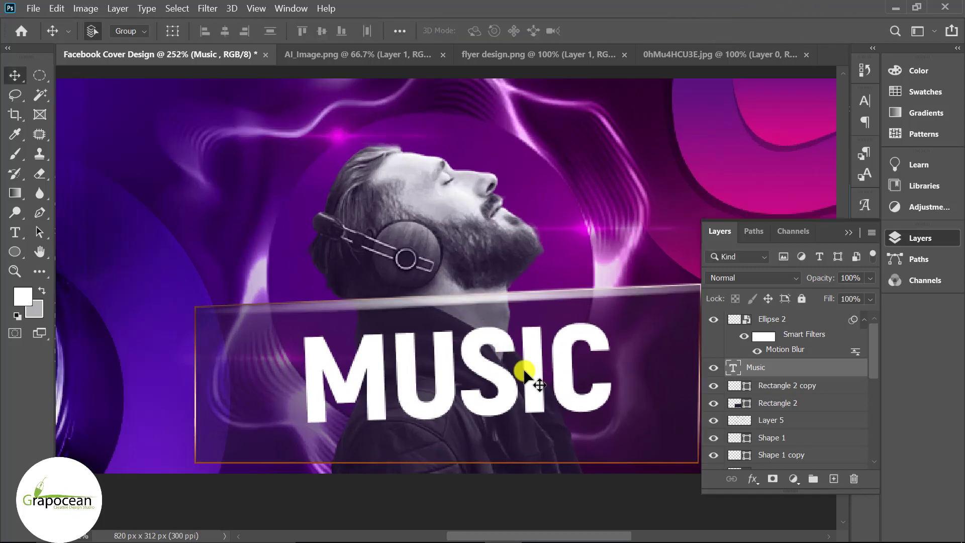
scroll(498, 445, "down", 6)
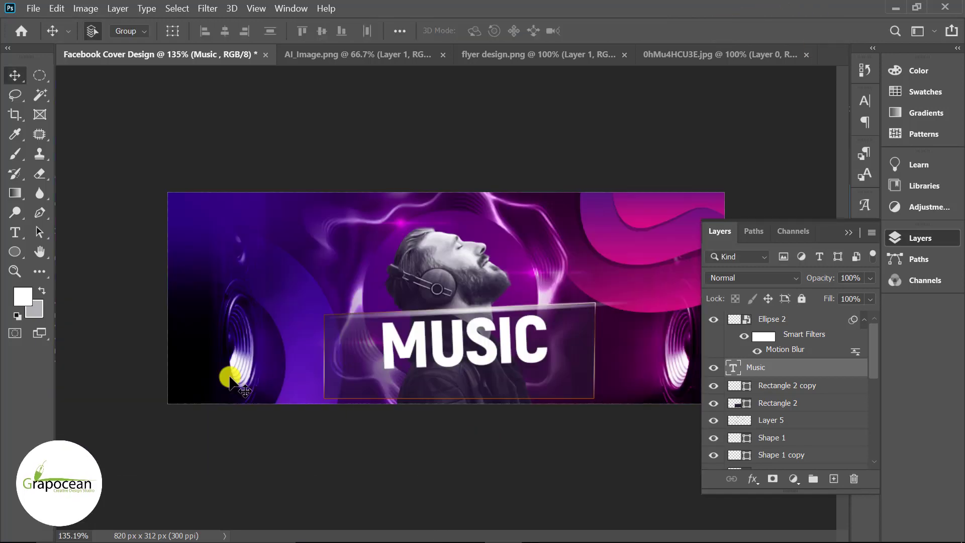
- Type a FACEBOOK COVER text line on the cover below MUSIC
left_click(15, 232)
left_click(450, 391)
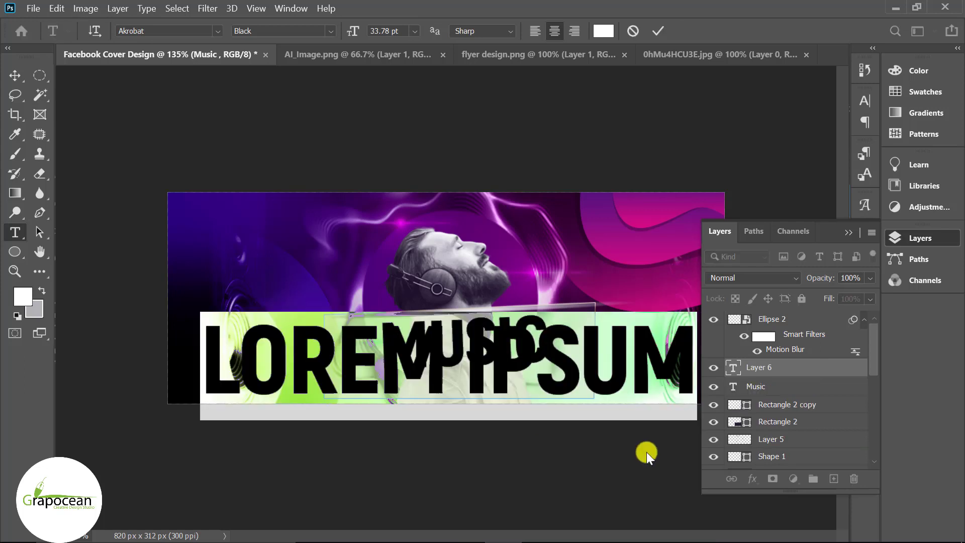
type("TACEBOOK")
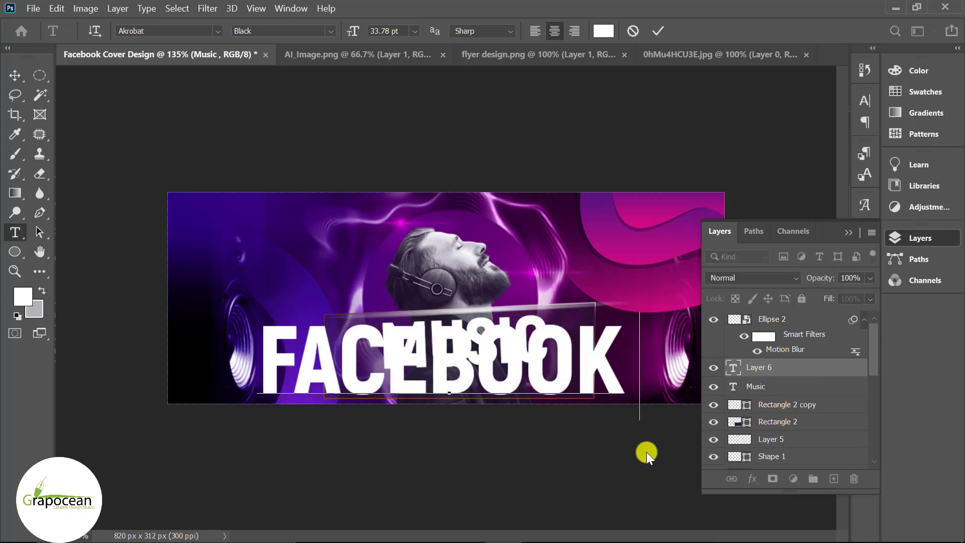
type(" COVE")
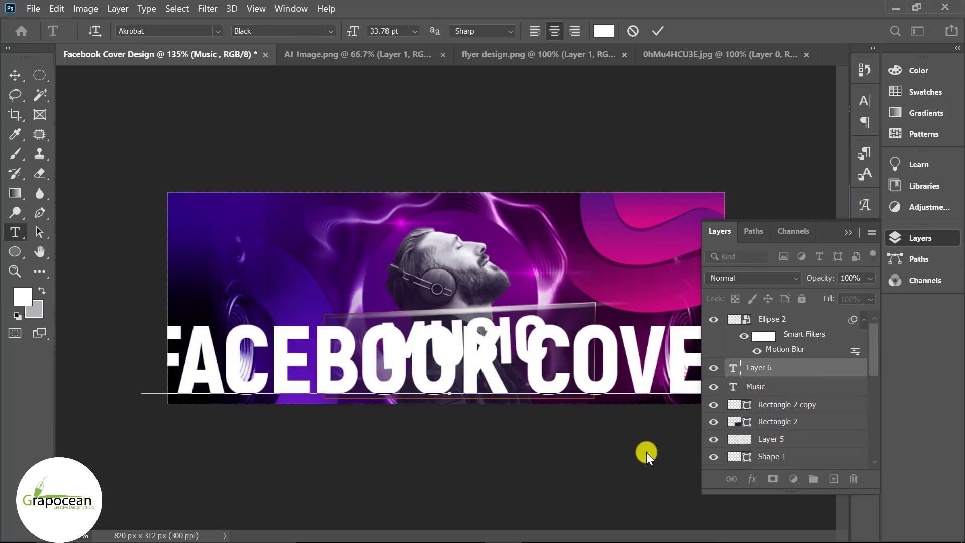
left_click(12, 76)
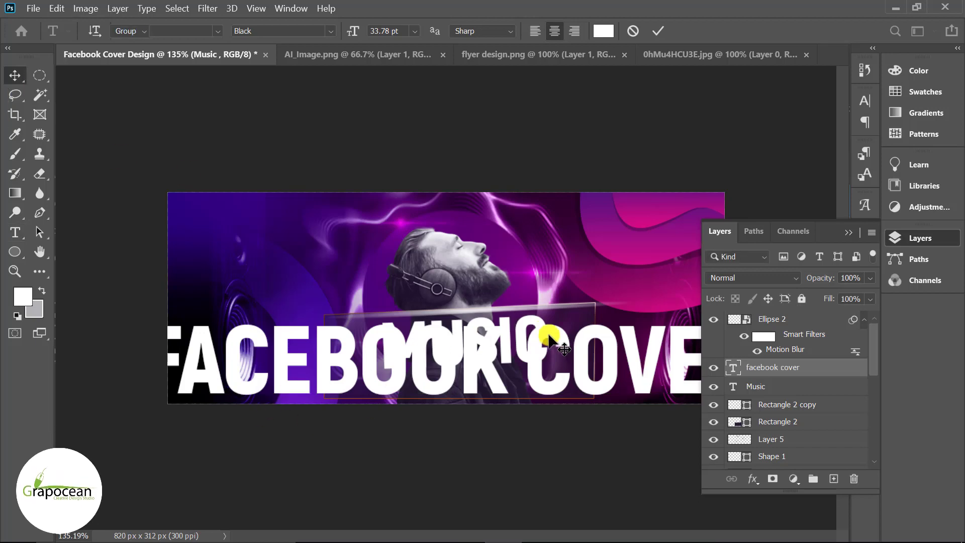
- Scale the FACEBOOK COVER text to about 30% and centre it beneath MUSIC
key("ctrl+t")
key("ctrl+minus")
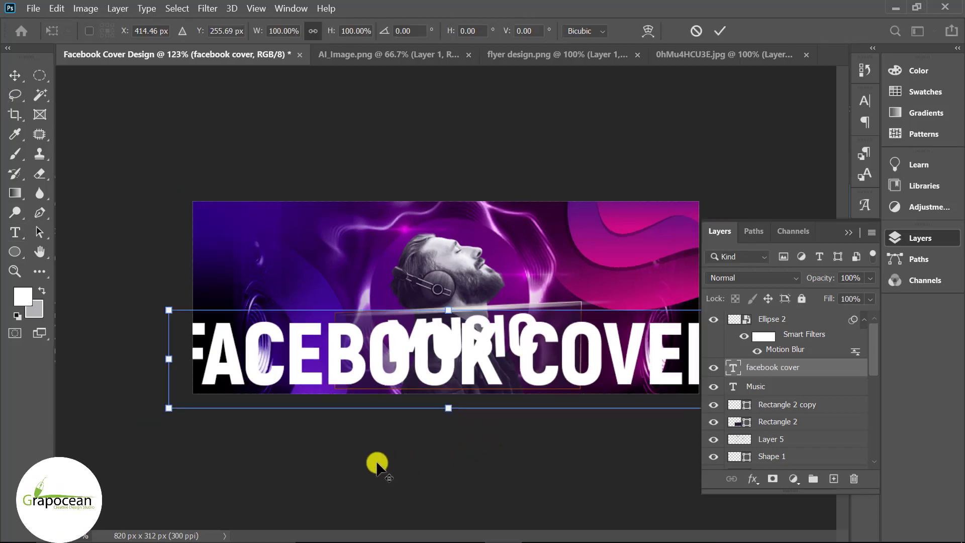
mouse_move(628, 373)
left_mouse_down()
mouse_move(502, 370)
mouse_move(492, 409)
mouse_move(492, 401)
left_mouse_up()
scroll(502, 371, "up", 3)
scroll(482, 380, "up", 3)
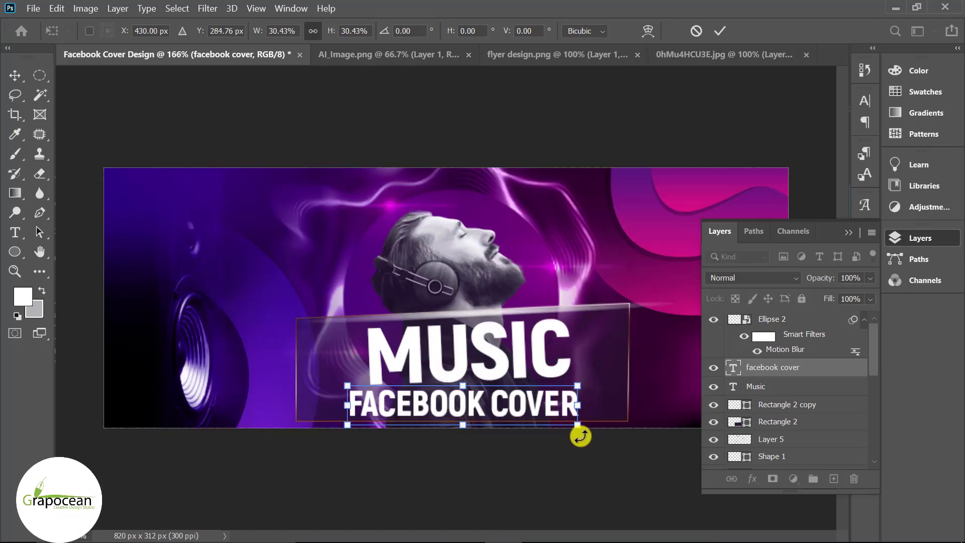
left_click_drag(578, 434, 571, 431)
left_click(720, 31)
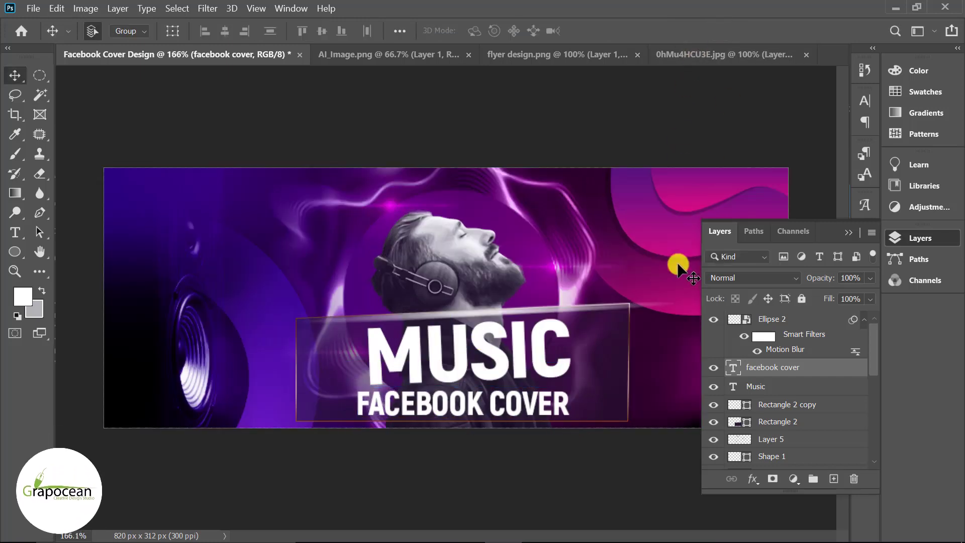
left_click(570, 358)
- Load a selection from the MUSIC text layer's letter shapes
left_click(764, 389, "ctrl")
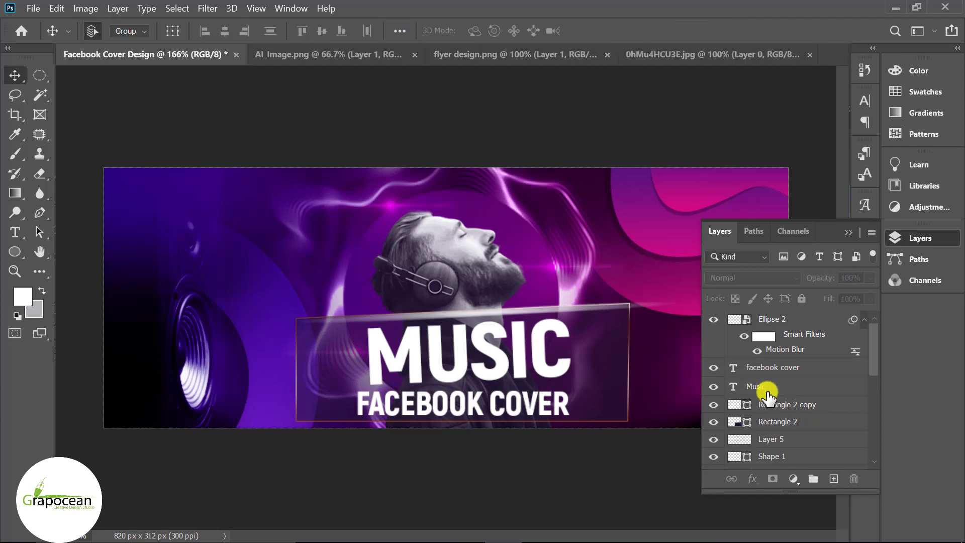
left_click(753, 389, "ctrl")
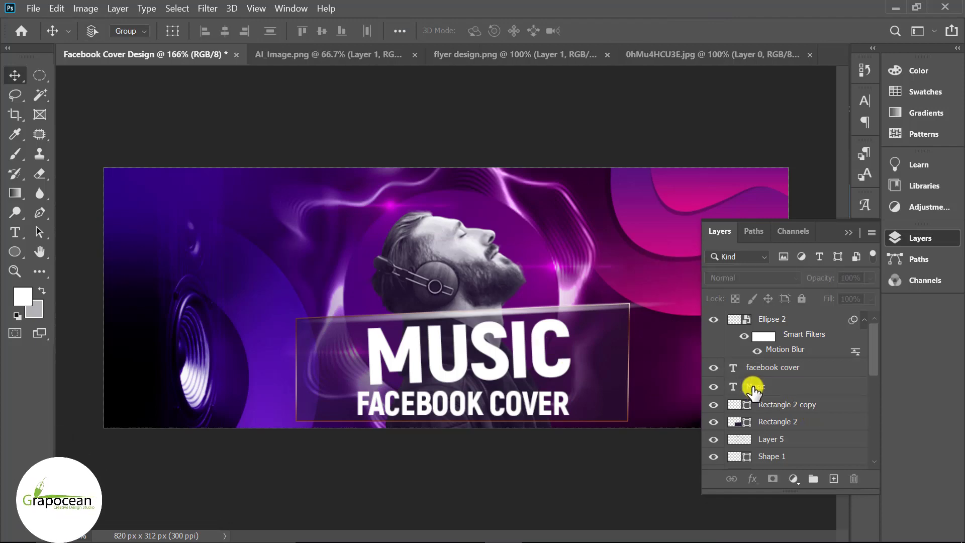
left_click(754, 389, "ctrl")
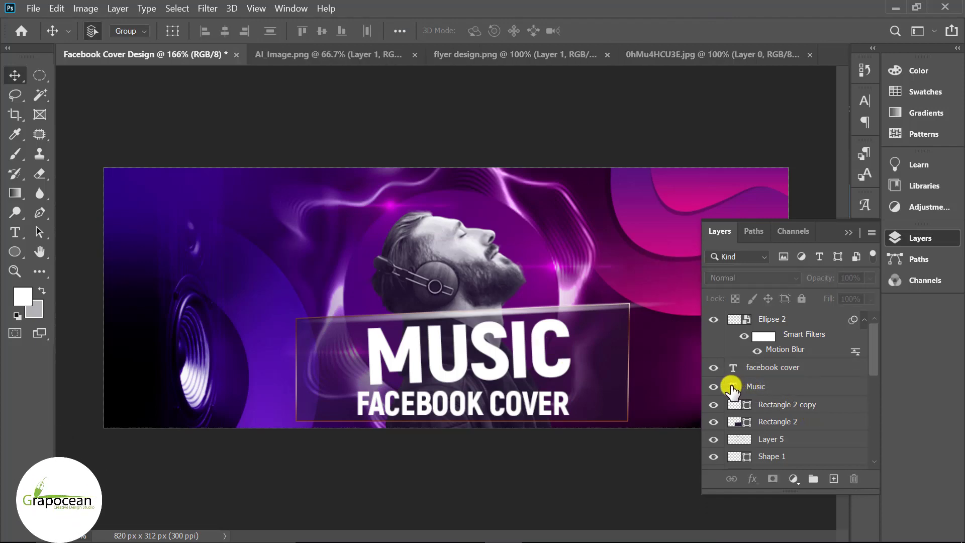
left_click(732, 388, "ctrl")
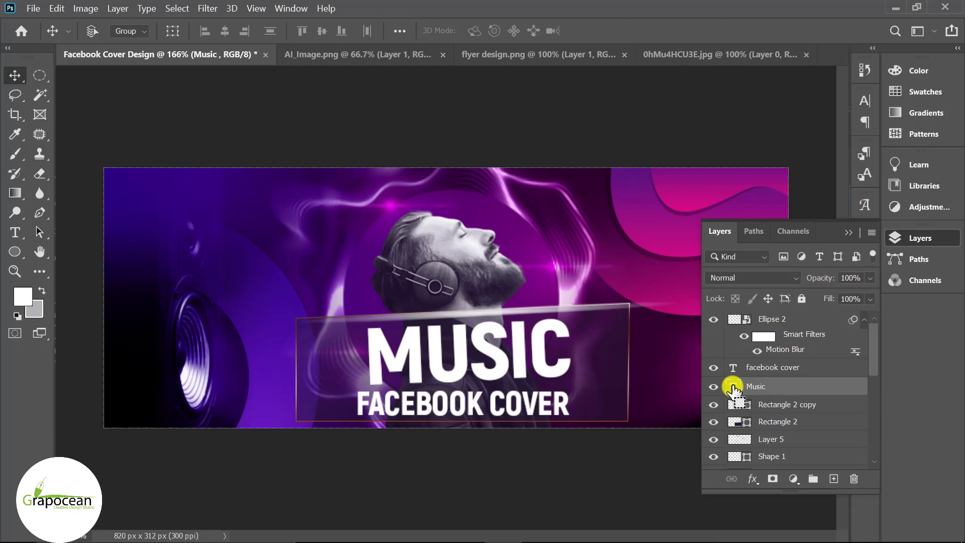
left_click(40, 75)
scroll(491, 402, "up", 3)
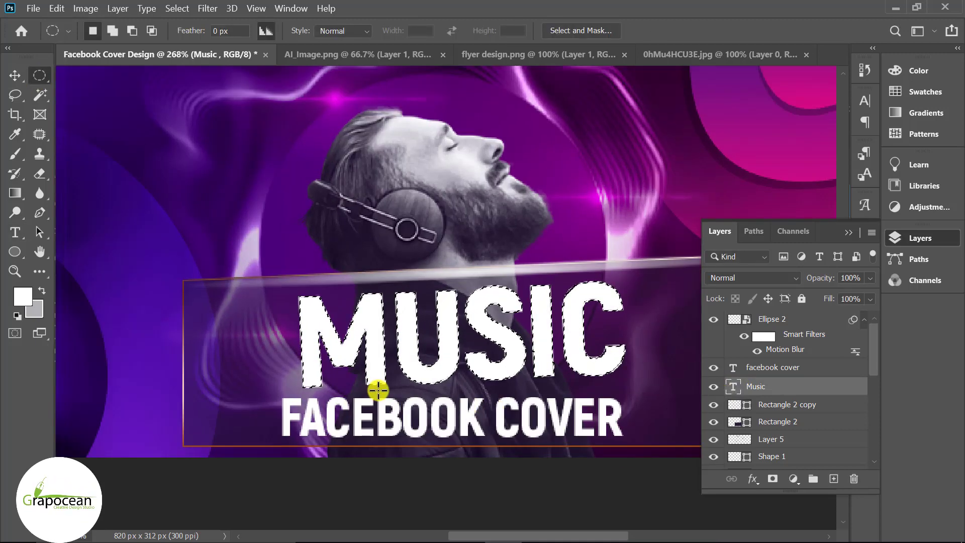
scroll(386, 383, "up", 2)
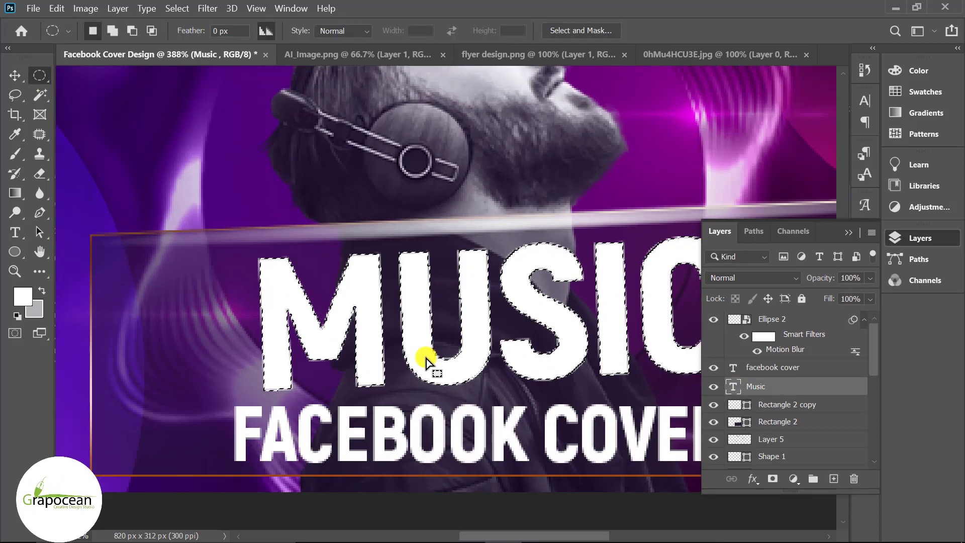
- Switch to the regular Brush tool with grey as the painting colour
left_click(15, 154)
left_click(97, 152)
scroll(276, 448, "up", 2)
scroll(321, 382, "up", 1)
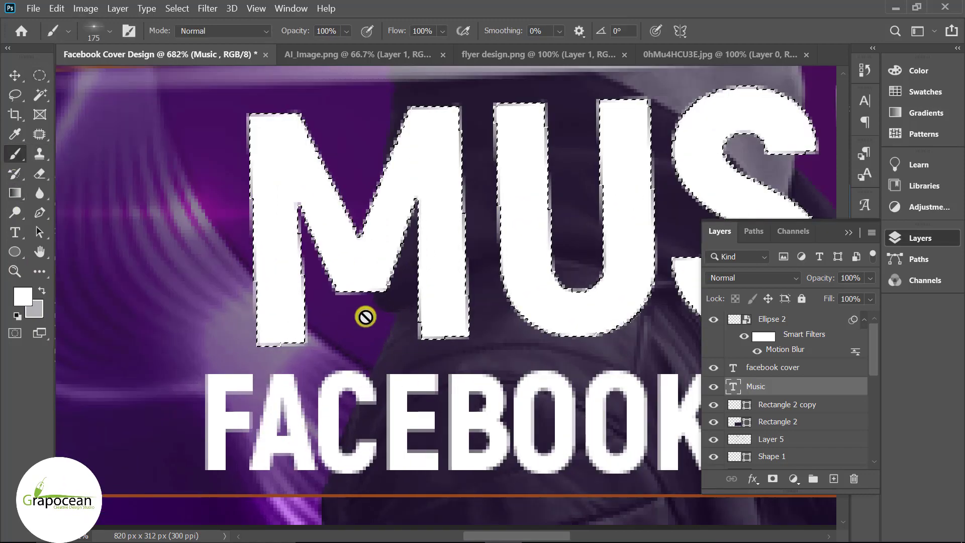
left_click(41, 290)
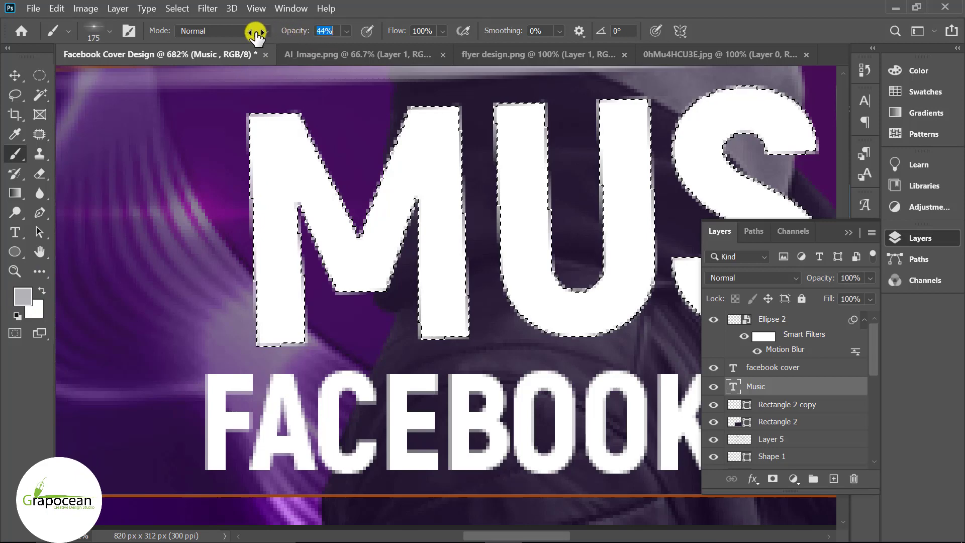
- On a new layer, paint soft grey into the MUSIC letters with Soft Round at 44% opacity
left_click(833, 479)
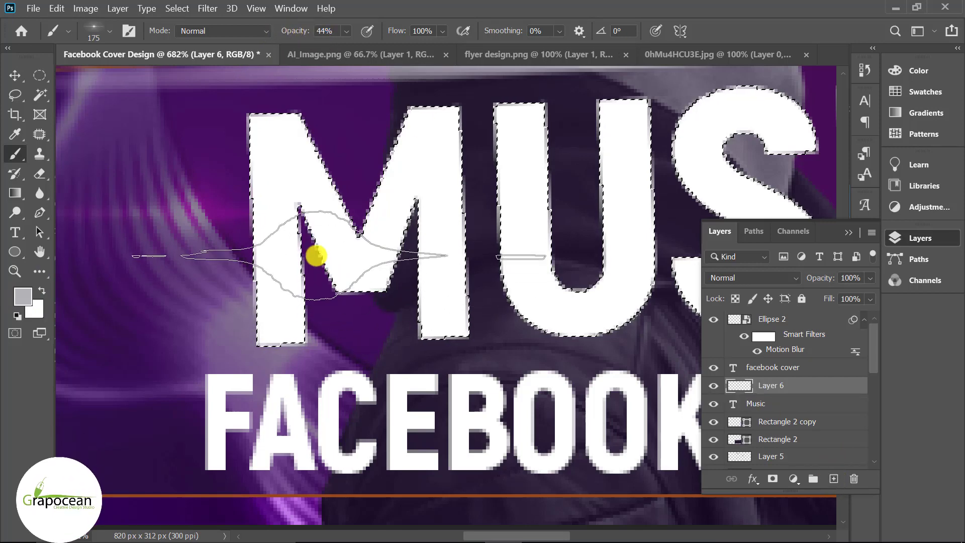
left_click(88, 33)
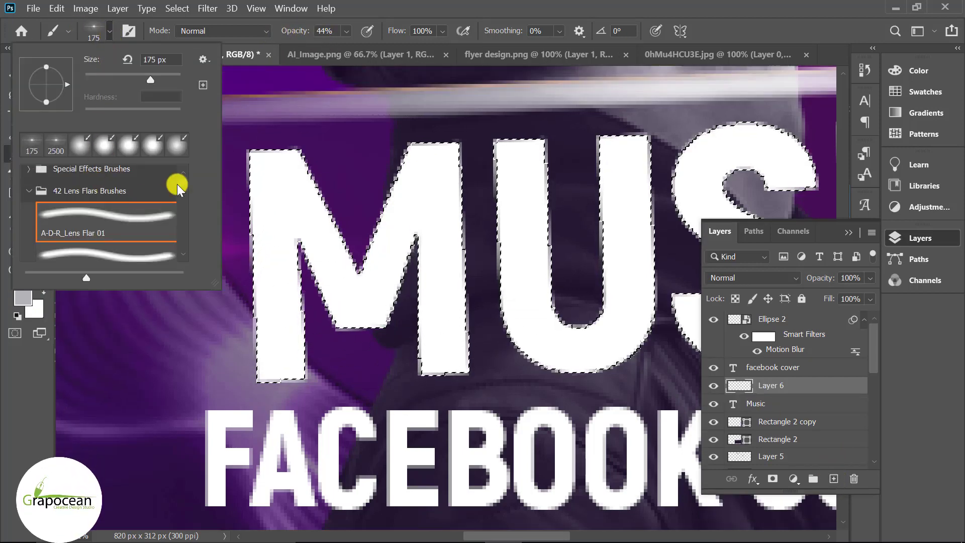
scroll(177, 186, "up", 3)
left_click(46, 177)
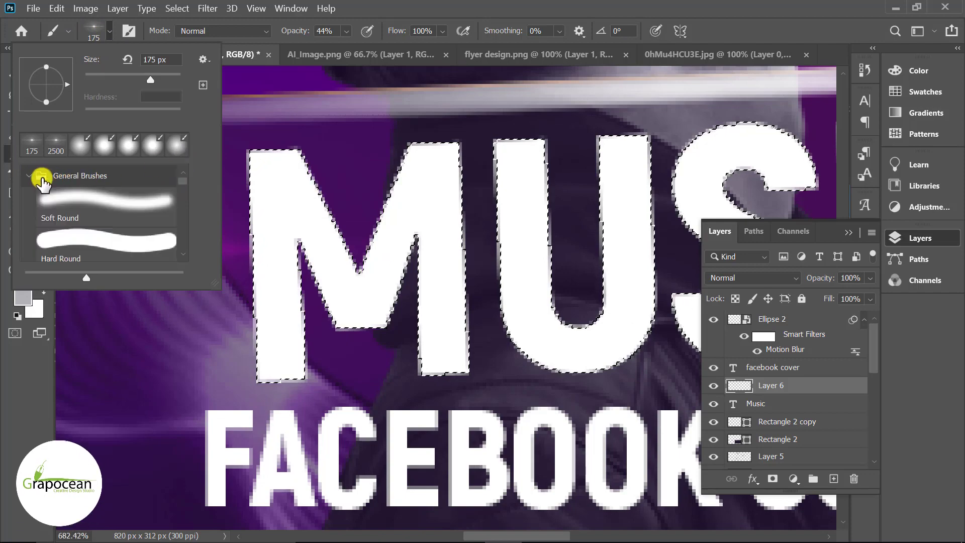
left_click(168, 222)
left_click_drag(323, 269, 430, 275)
scroll(430, 275, "down", 5)
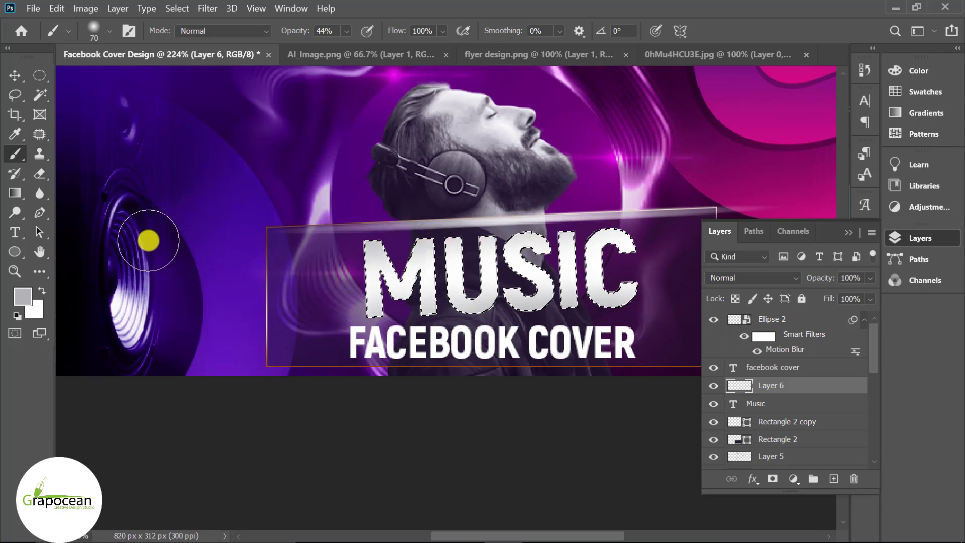
- Deselect the MUSIC letter selection
key("m")
key("ctrl+d")
scroll(500, 440, "down", 3)
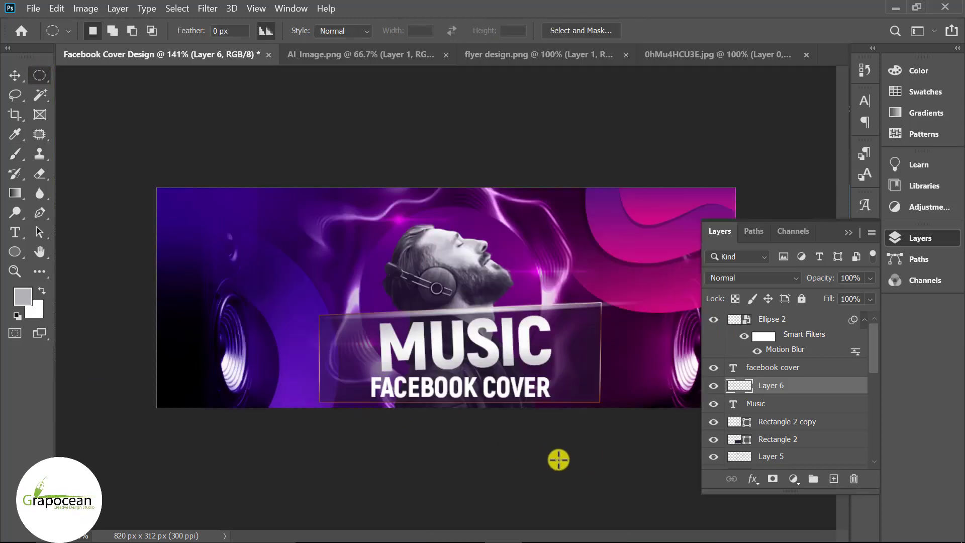
- Duplicate the Ellipse 2 light streak down to the glass panel's bottom edge
scroll(540, 348, "up", 3)
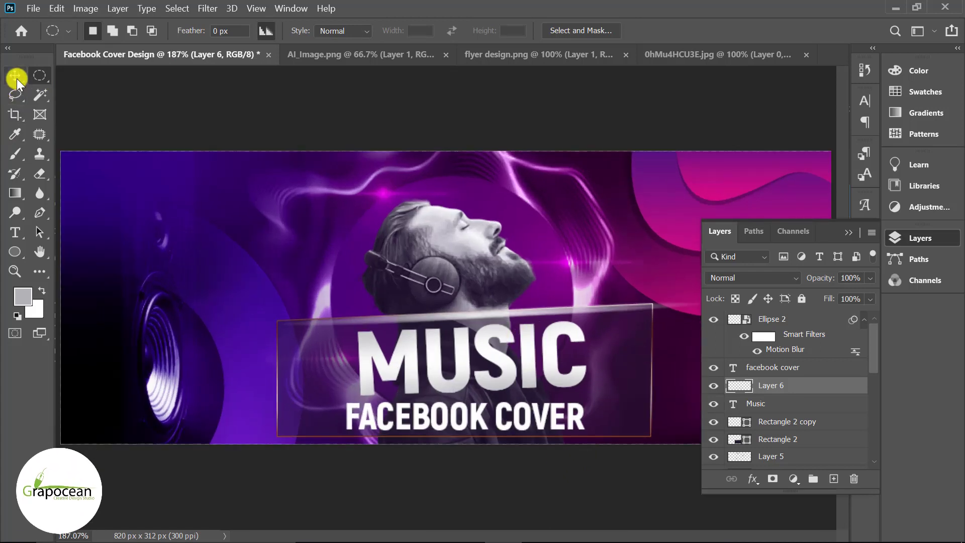
key("v")
left_click(557, 316)
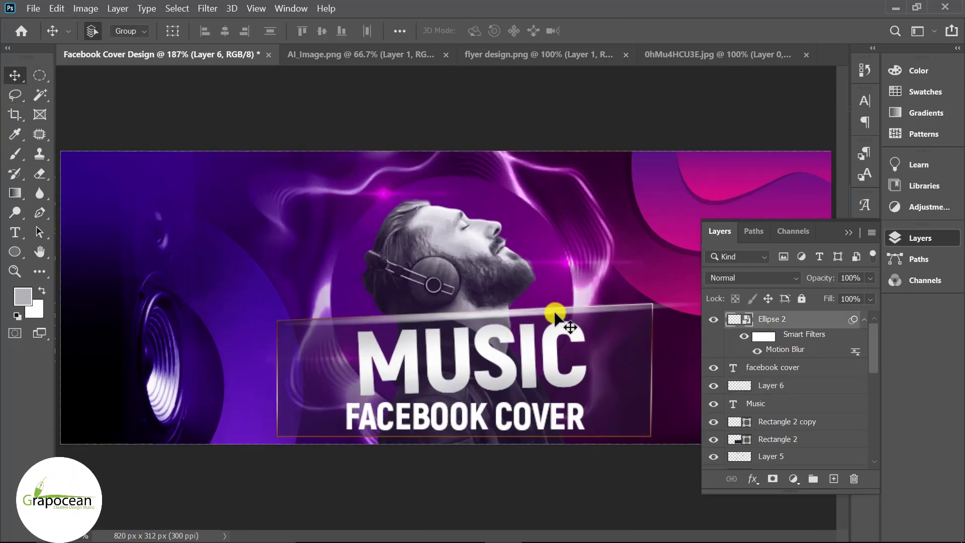
left_click_drag(546, 308, 514, 433)
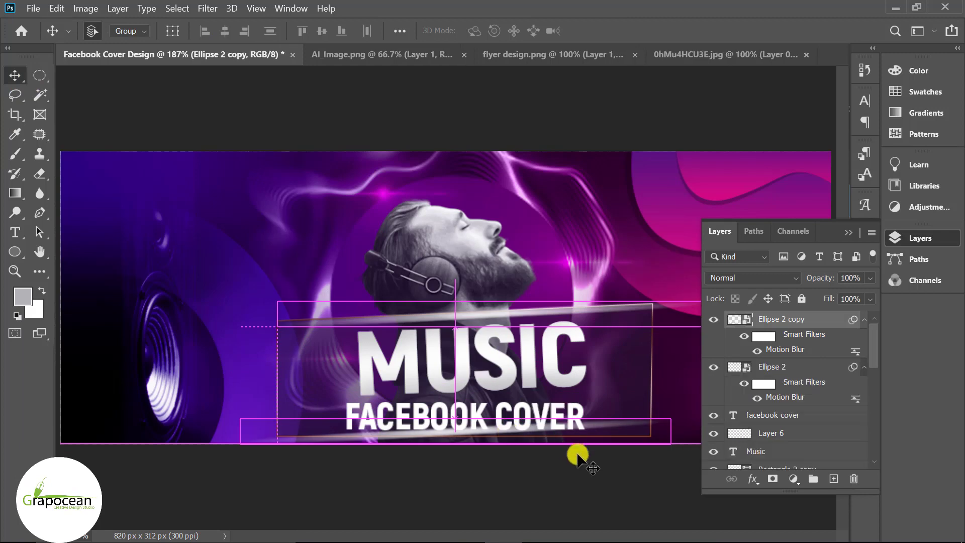
- Shrink the copied streak and tilt it about 2° under FACEBOOK COVER
key("ctrl+t")
key("Return")
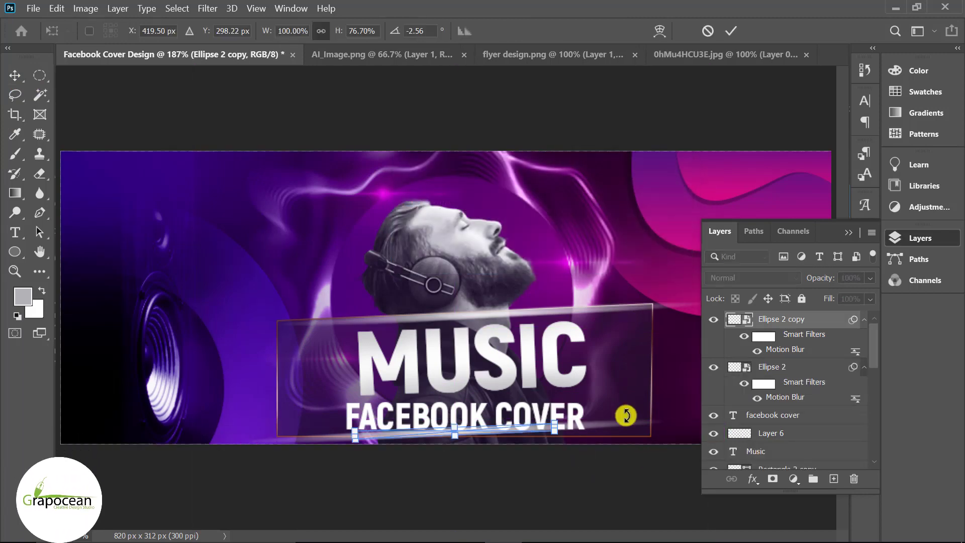
left_click_drag(556, 429, 550, 447)
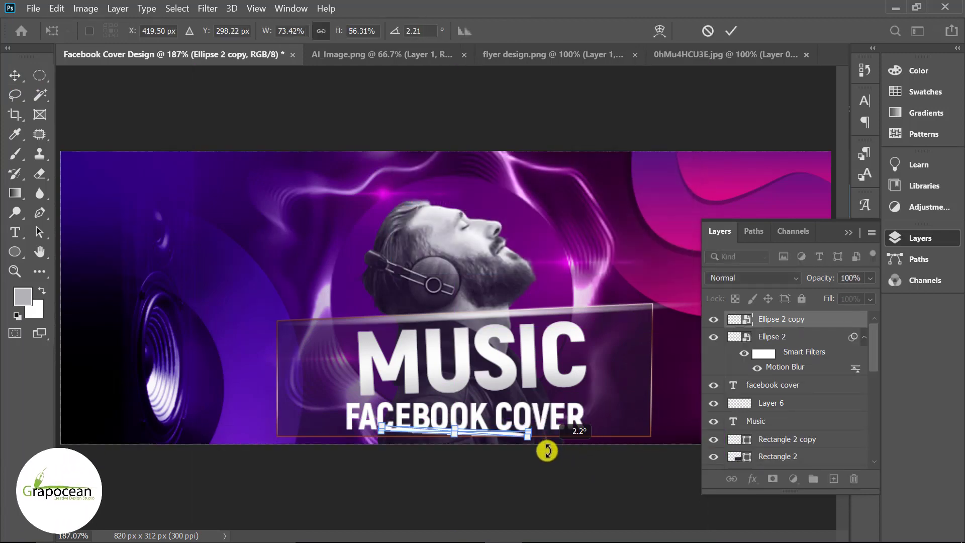
left_click(731, 32)
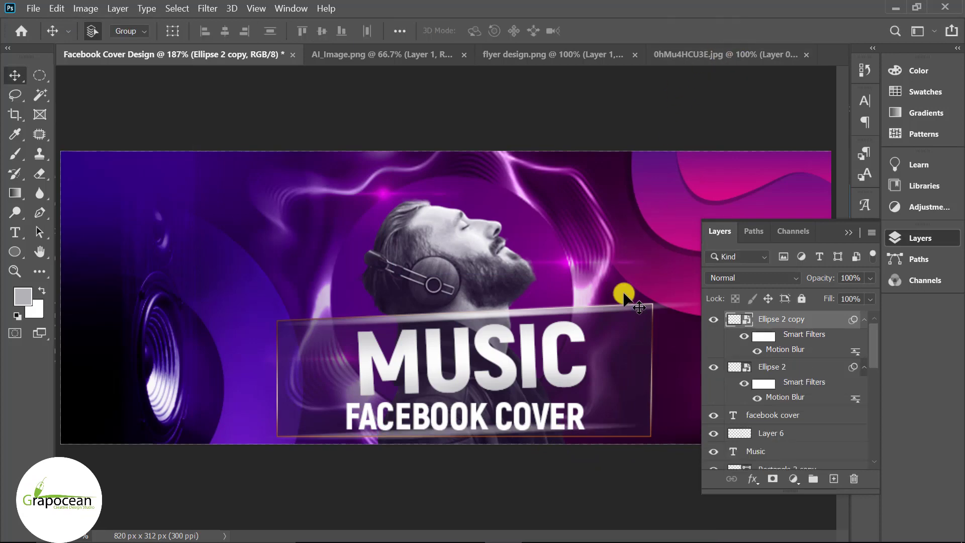
scroll(628, 351, "down", 3)
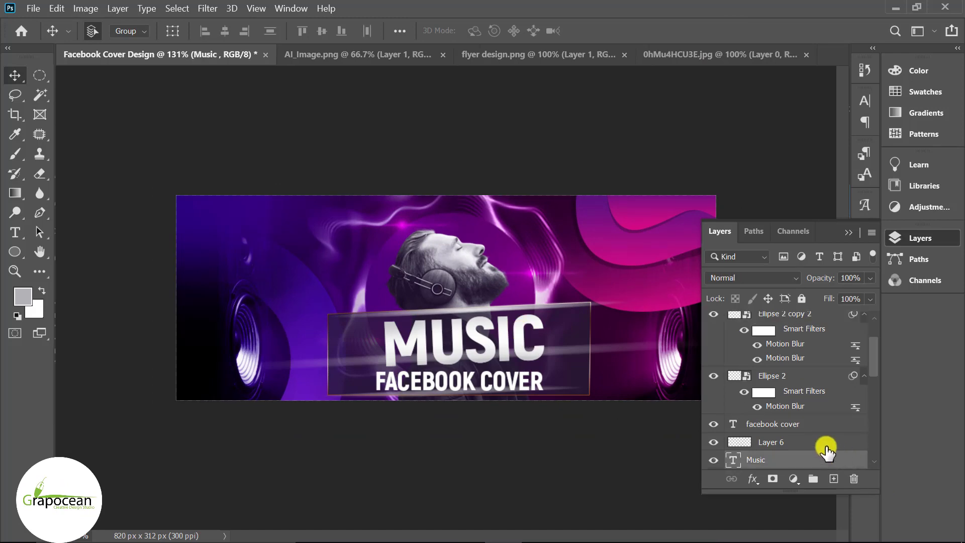
- Give the MUSIC layer a crisp Drop Shadow with distance 6 and size 2
right_click(825, 458)
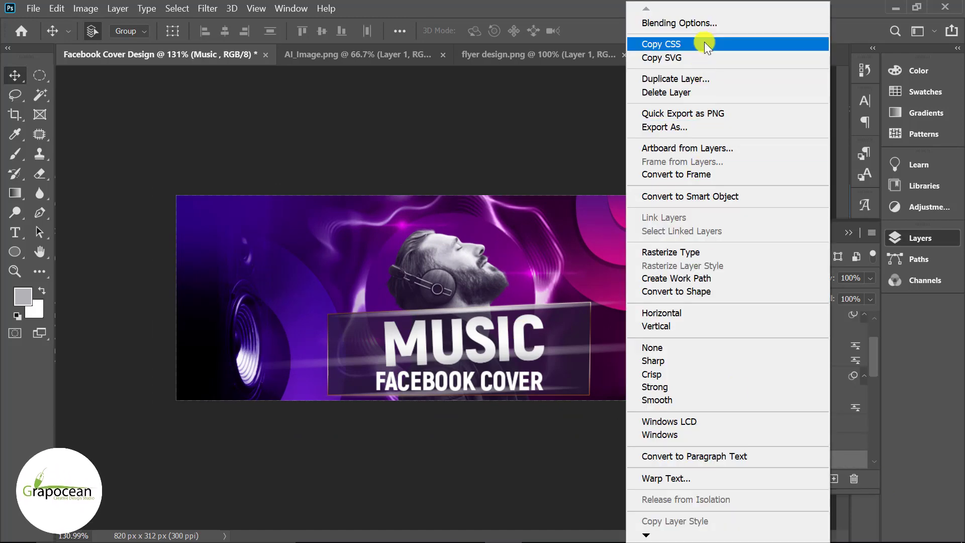
left_click(704, 42)
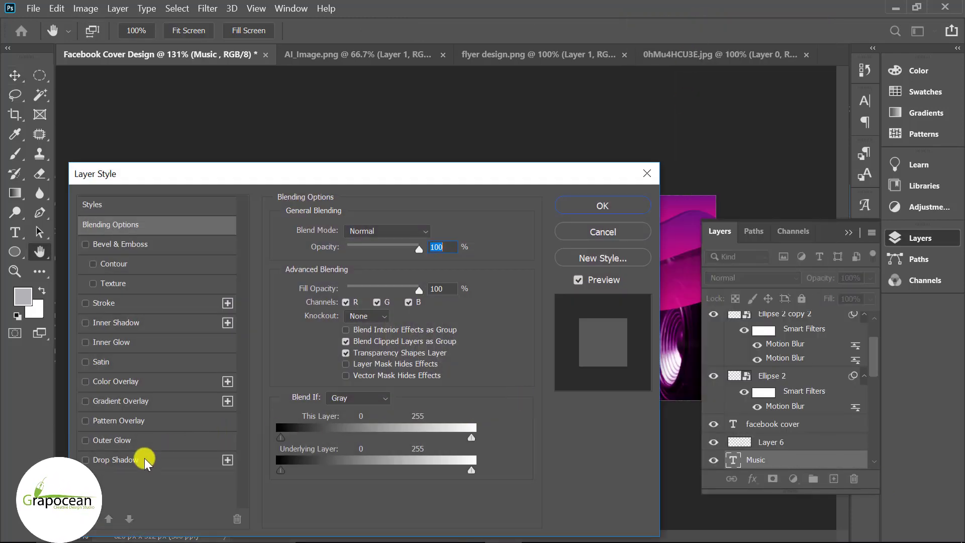
left_click(144, 459)
mouse_move(368, 183)
left_mouse_down()
mouse_move(911, 140)
mouse_move(880, 180)
left_mouse_up()
left_click_drag(872, 249, 823, 250)
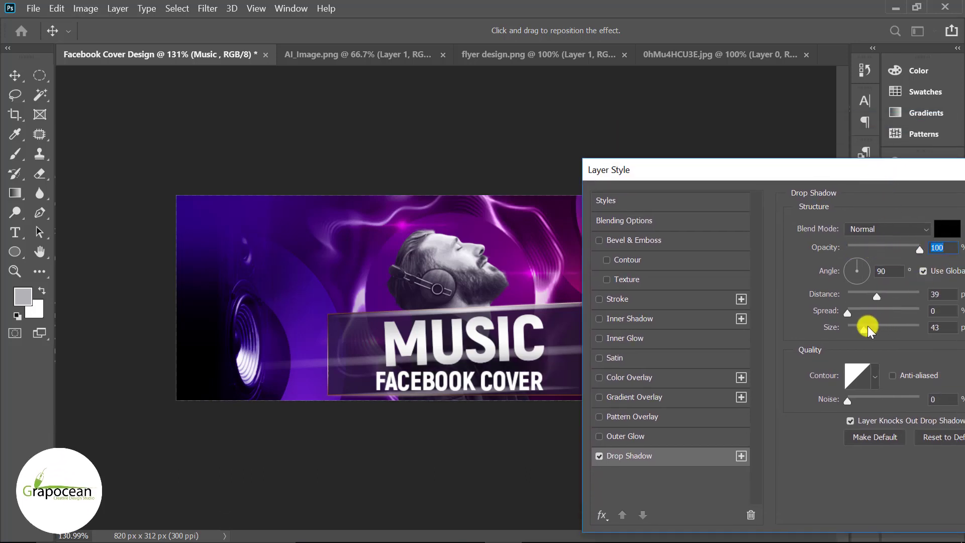
mouse_move(863, 329)
left_mouse_down()
mouse_move(918, 329)
mouse_move(828, 329)
left_mouse_up()
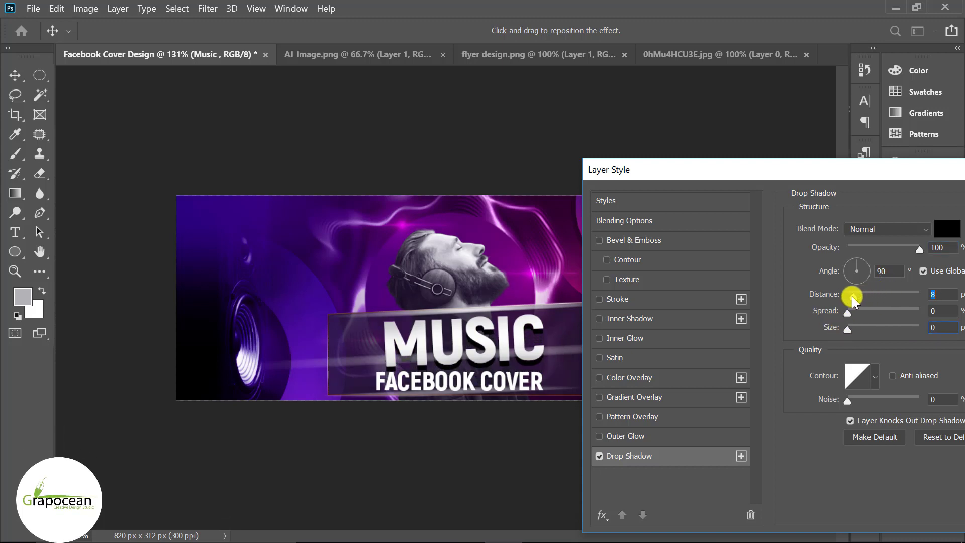
left_click_drag(854, 296, 852, 297)
left_click_drag(847, 330, 849, 331)
left_click_drag(805, 173, 346, 380)
left_click(652, 417)
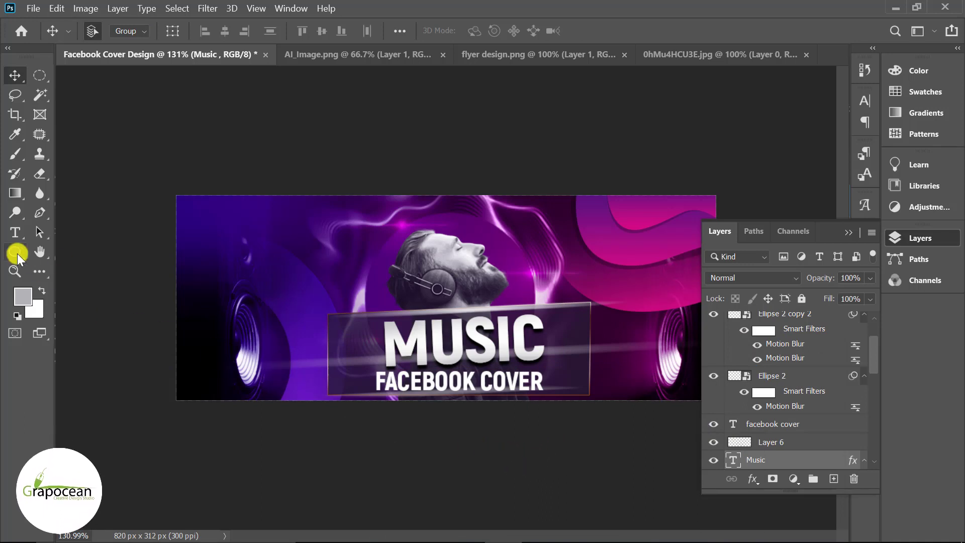
- Nudge the headphone man photo on Layer 2 a few pixels higher
left_click_drag(464, 277, 459, 261)
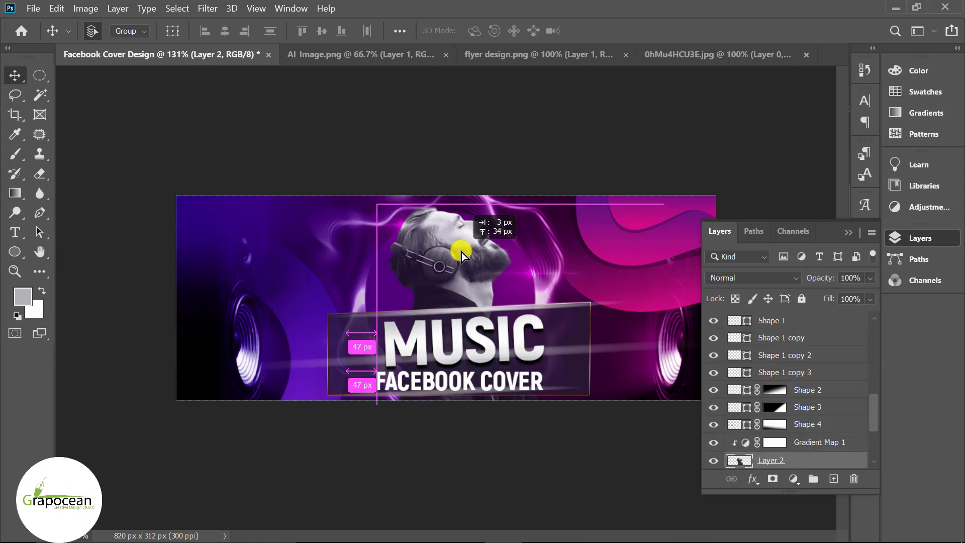
left_click_drag(459, 261, 451, 268)
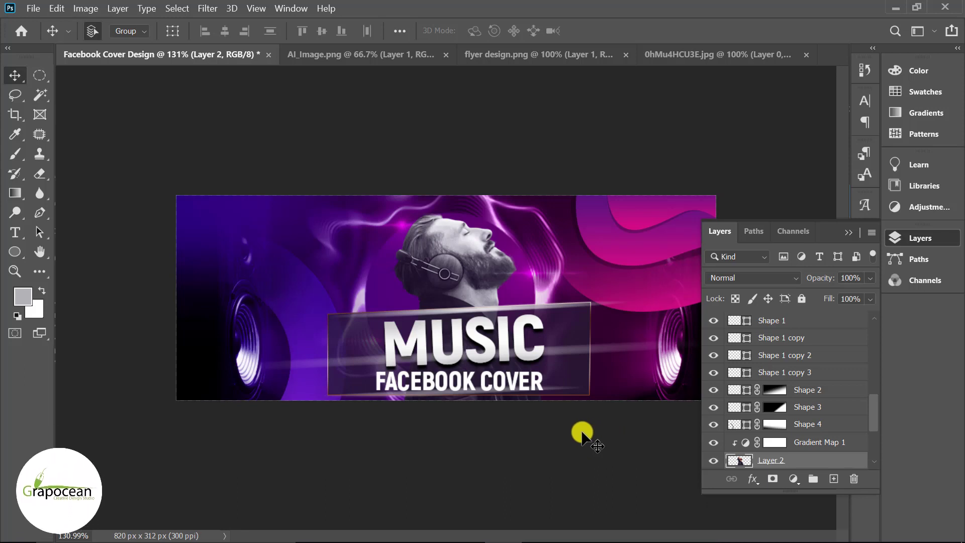
left_click(20, 234)
left_click(243, 228)
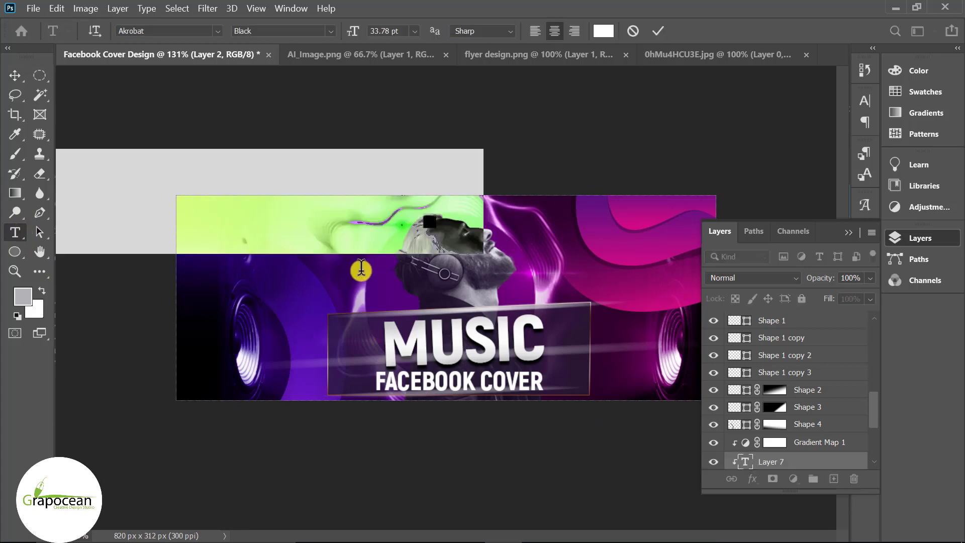
key("BackSpace")
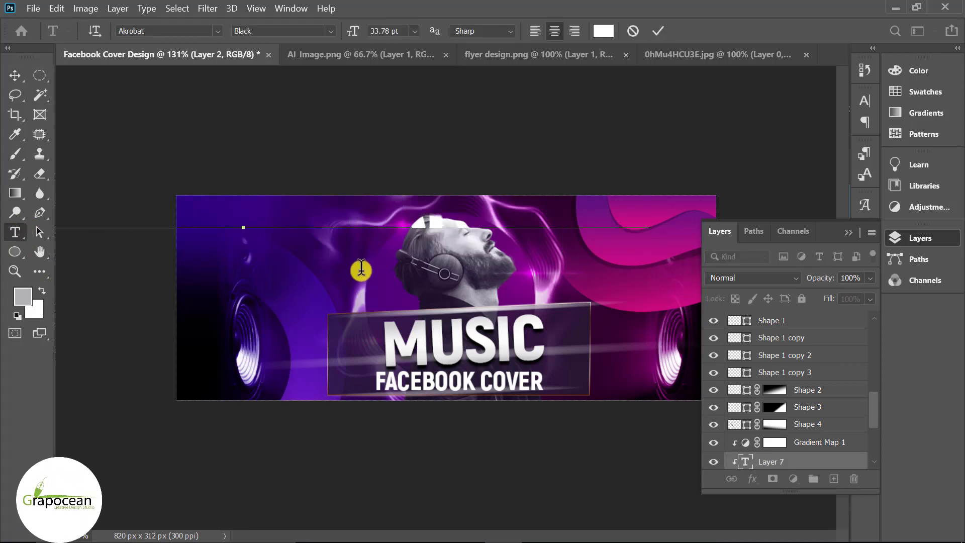
scroll(452, 183, "down", 2)
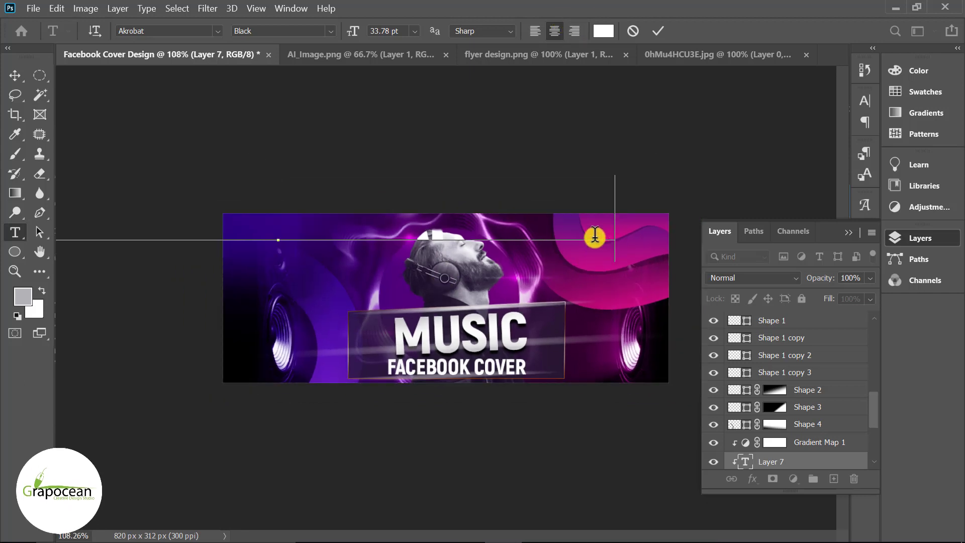
left_click_drag(594, 235, 1, 204)
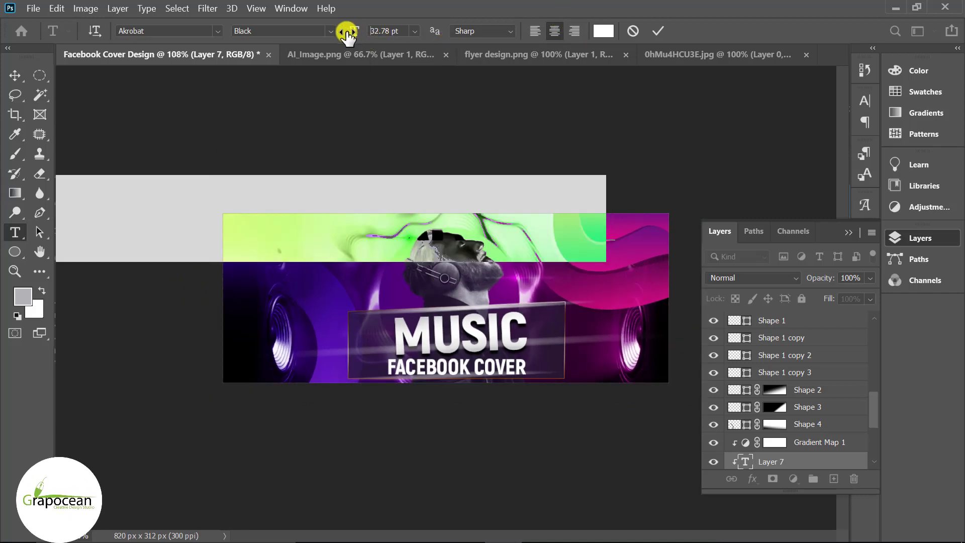
left_click_drag(347, 35, 337, 36)
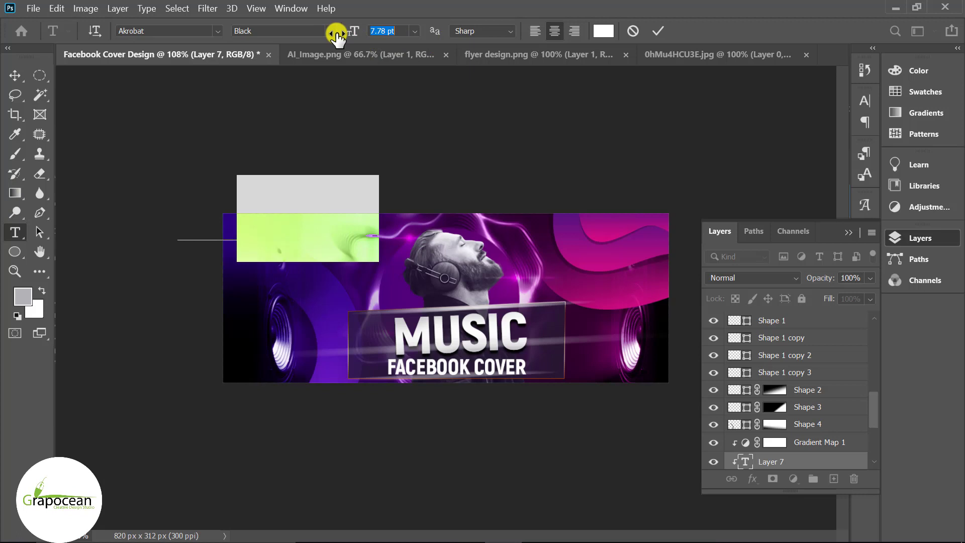
type("33.78")
key("Return")
scroll(191, 244, "down", 3)
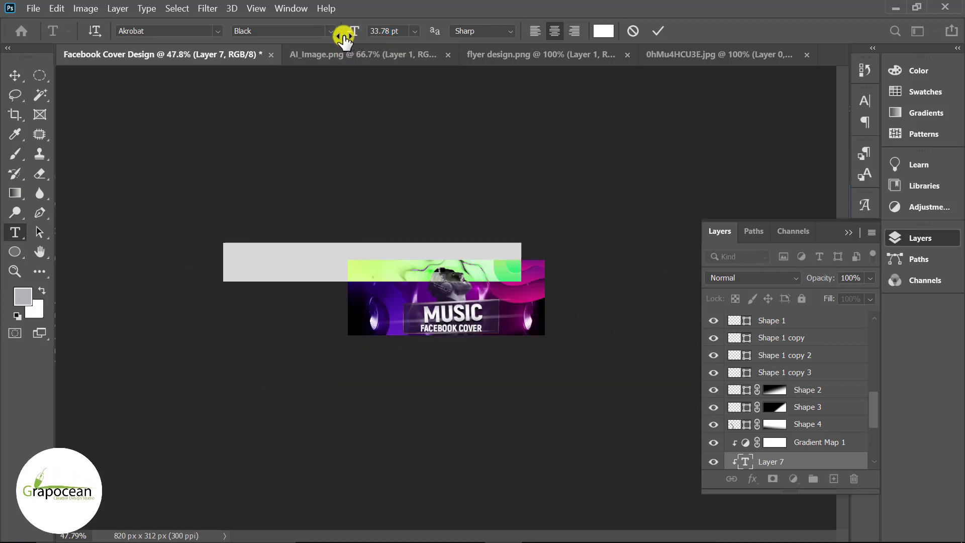
left_click_drag(344, 35, 331, 42)
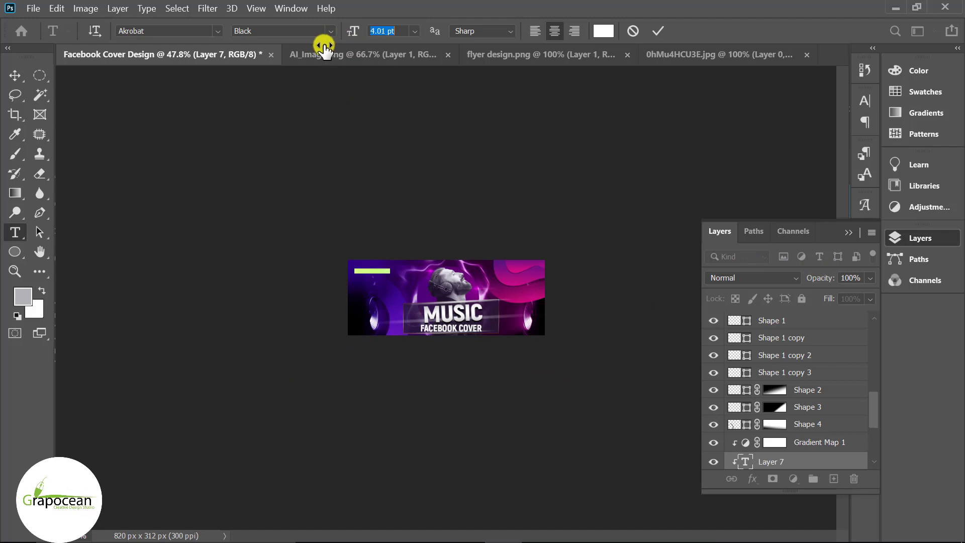
left_click(658, 31)
- Move the URL layer to the top of the stack and set Regular style with tracking 100
mouse_move(839, 454)
left_mouse_down()
mouse_move(788, 274)
mouse_move(780, 319)
left_mouse_up()
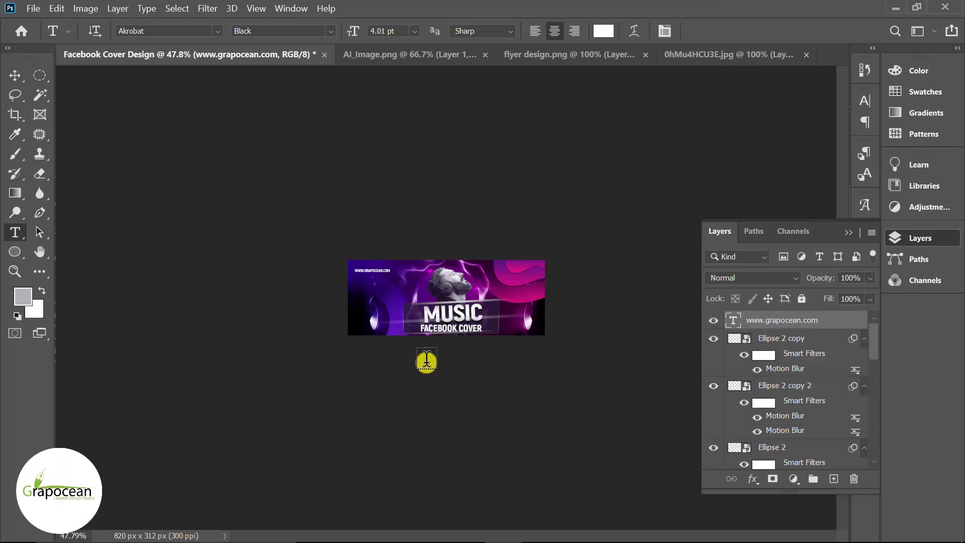
key("ctrl+0")
key("ctrl+plus")
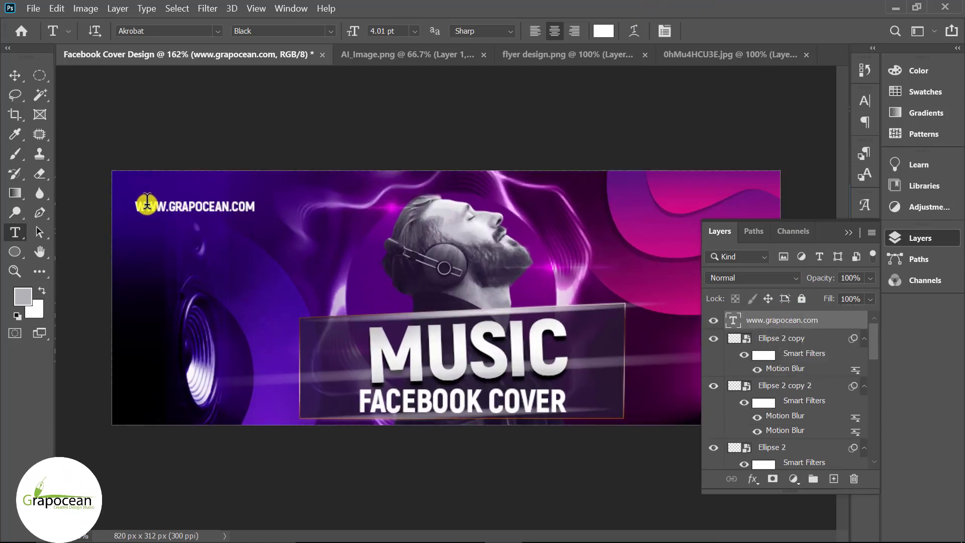
double_click(146, 205)
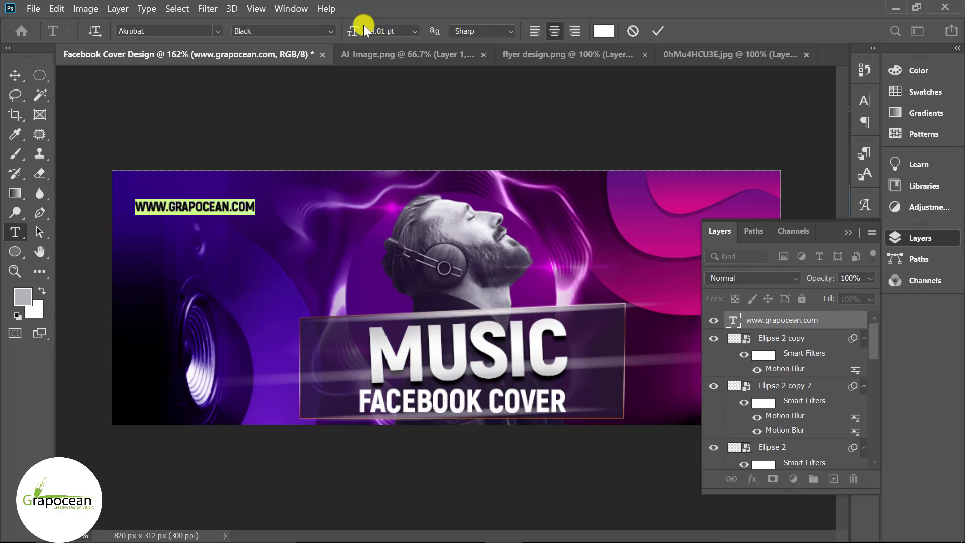
left_click(330, 30)
left_click(296, 80)
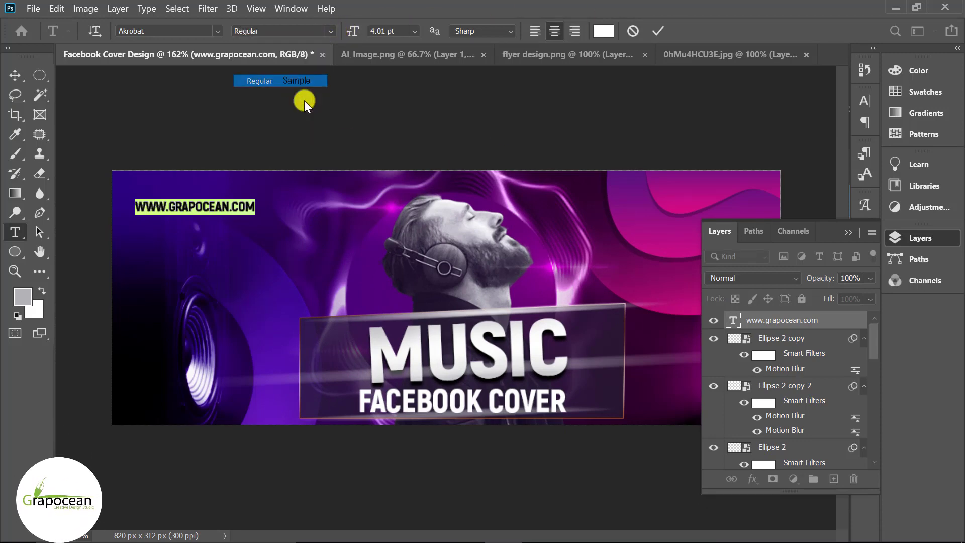
left_click(865, 101)
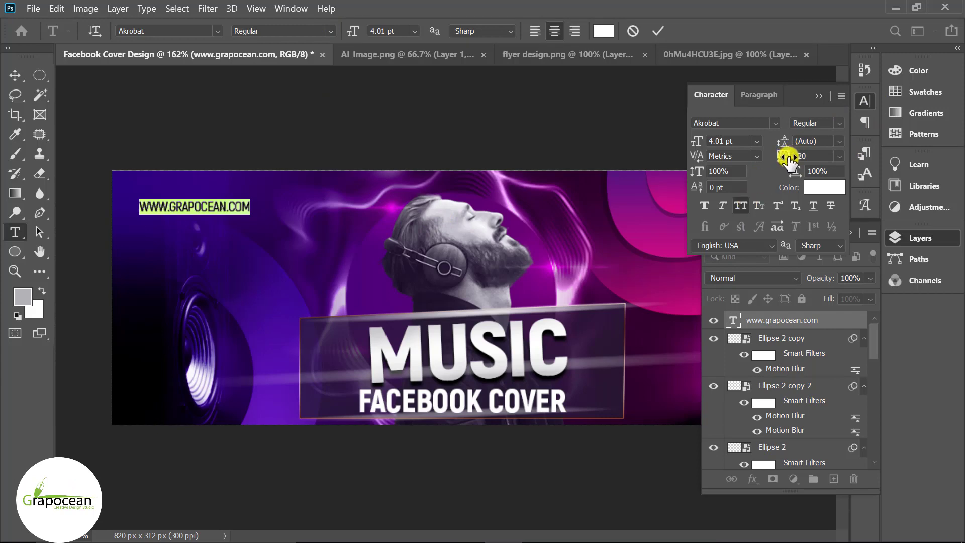
left_click_drag(784, 156, 789, 160)
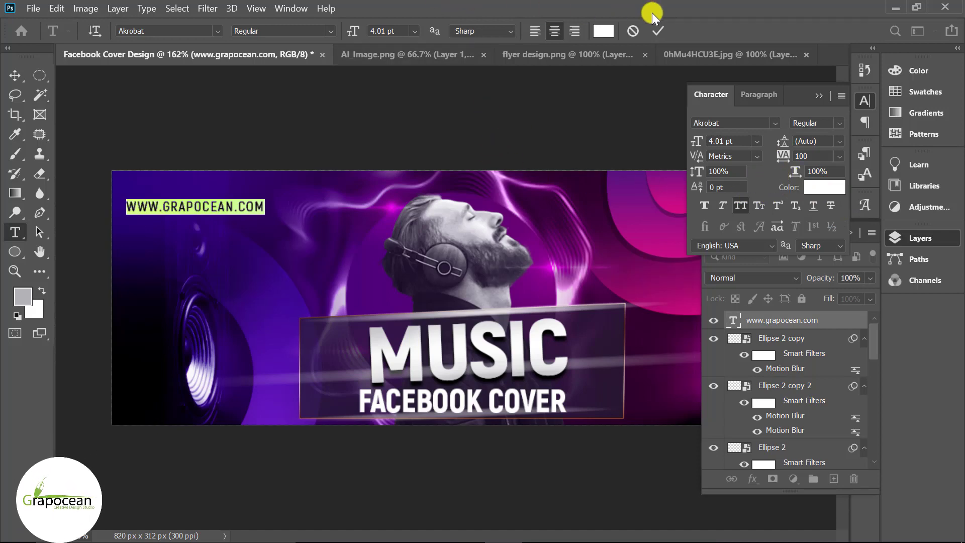
left_click(658, 30)
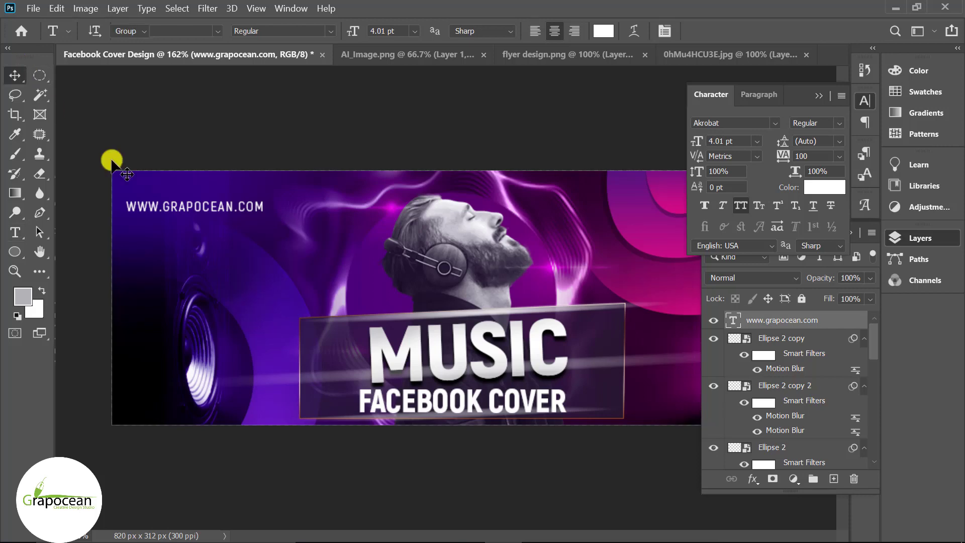
- Free Transform the URL text slightly smaller
scroll(205, 198, "up", 3)
key("ctrl+t")
mouse_move(248, 185)
left_mouse_down()
mouse_move(243, 175)
mouse_move(257, 192)
left_mouse_up()
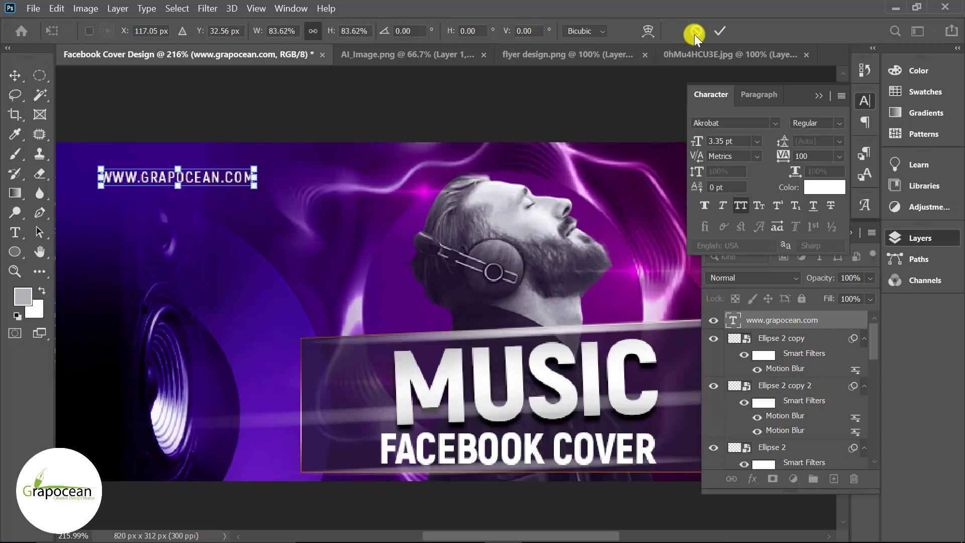
left_click(724, 31)
scroll(422, 296, "down", 5)
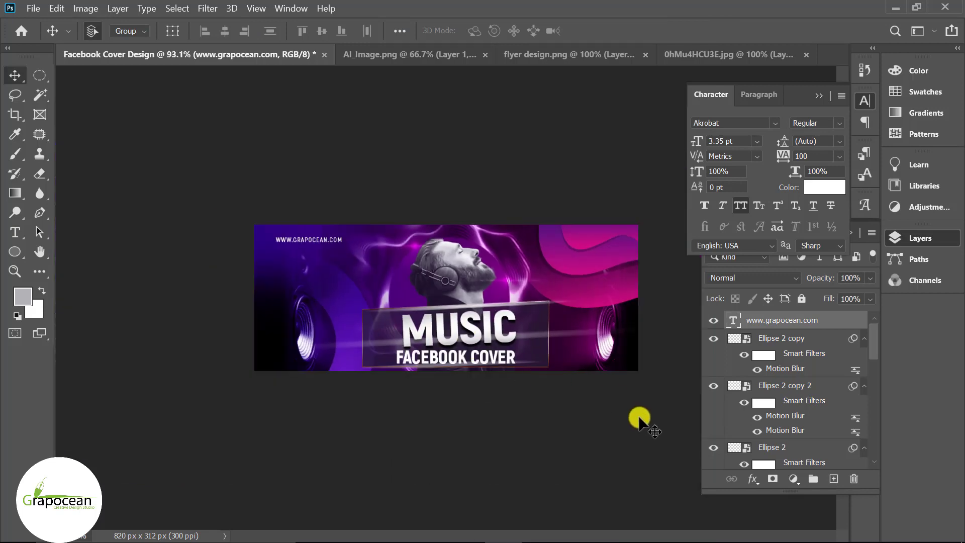
scroll(603, 405, "up", 1)
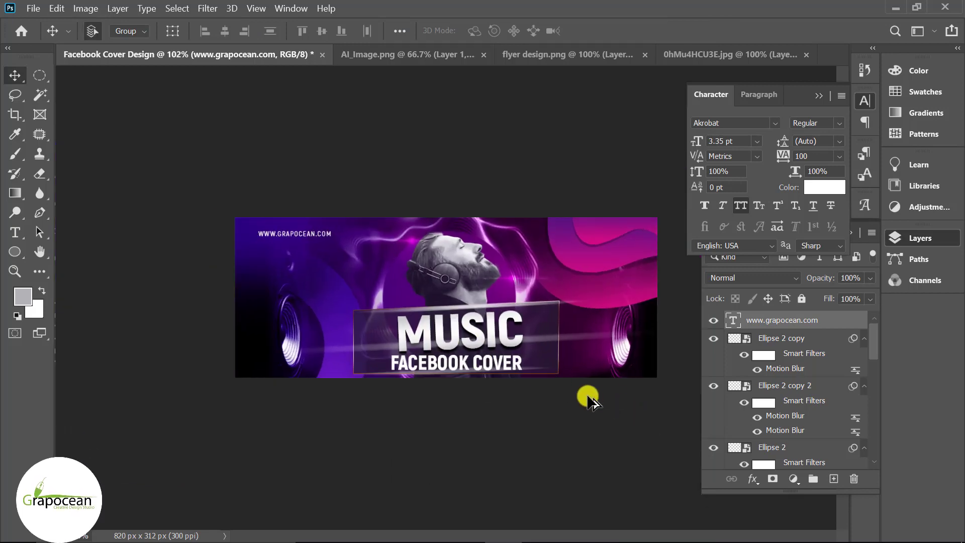
scroll(581, 394, "up", 1)
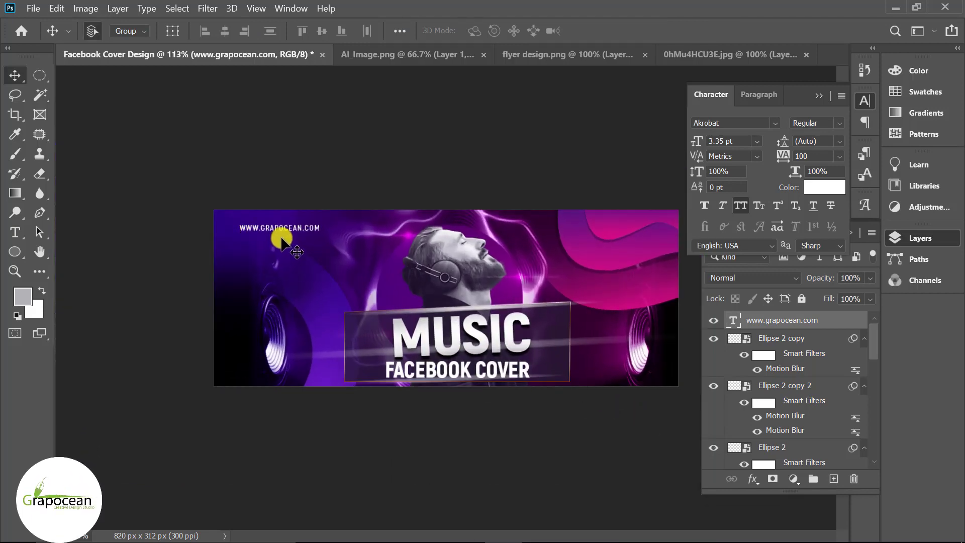
- Draw a rounded rectangle bar around the URL filled with a dark gradient preset
right_click(7, 254)
left_click(65, 248)
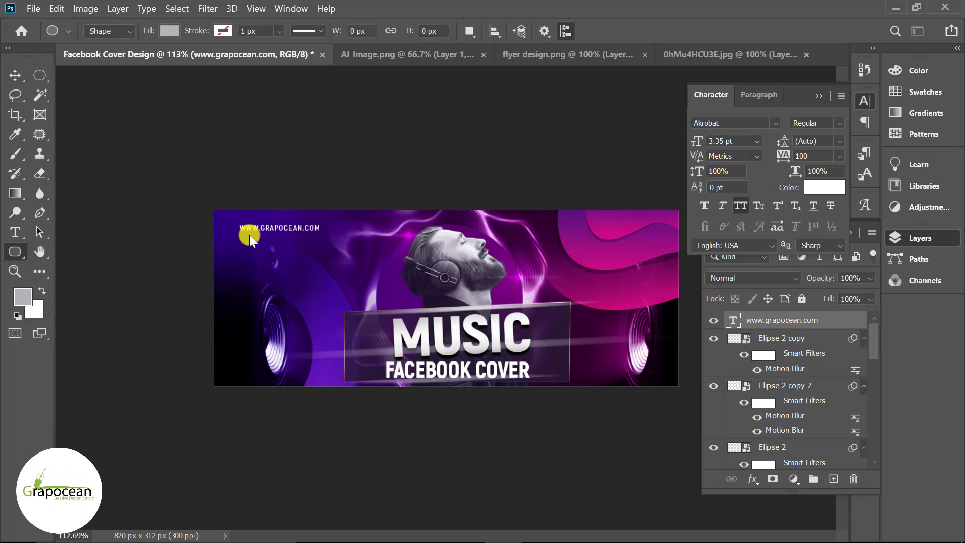
left_click_drag(234, 222, 325, 232)
left_click(169, 30)
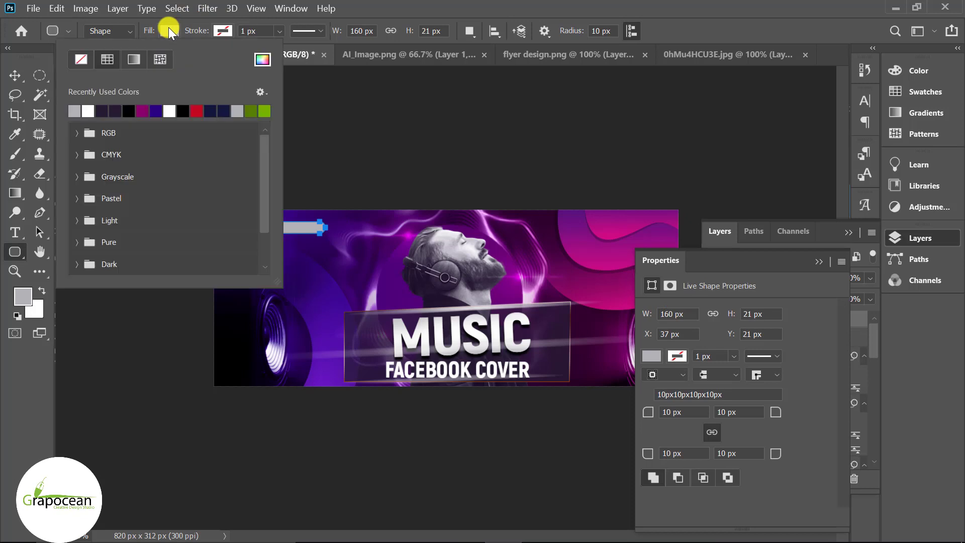
left_click(134, 58)
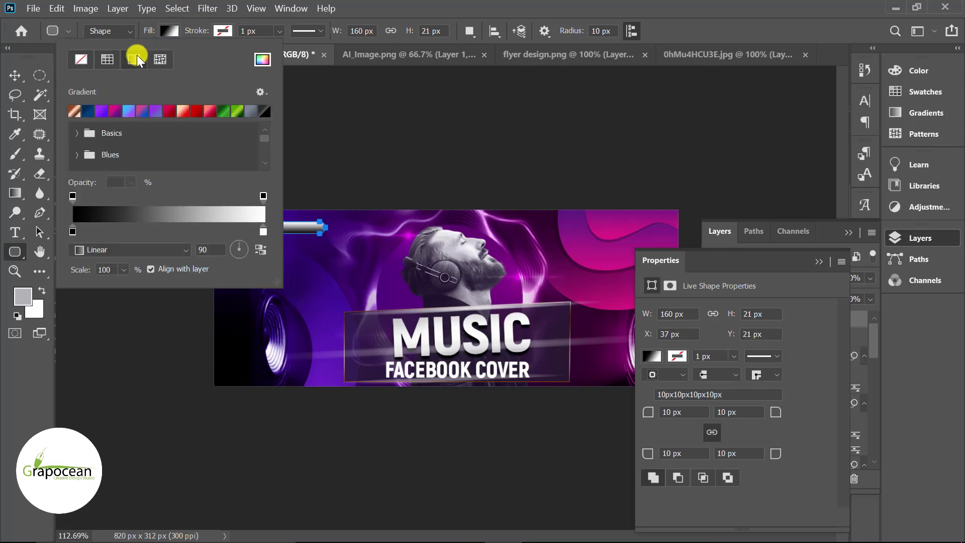
left_click(262, 113)
left_click(14, 75)
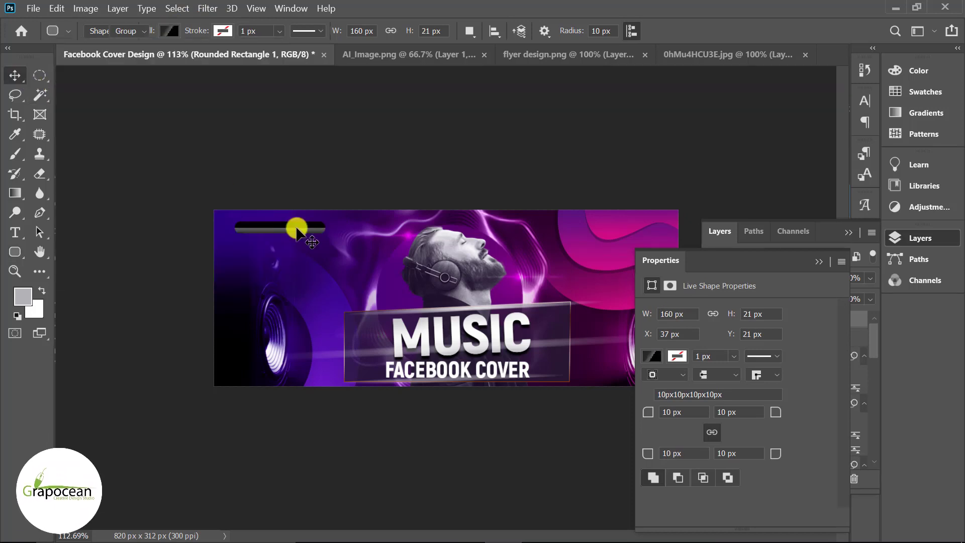
- Place the bar beneath the URL text layer and blend it in Linear Dodge (Add)
left_click(819, 262)
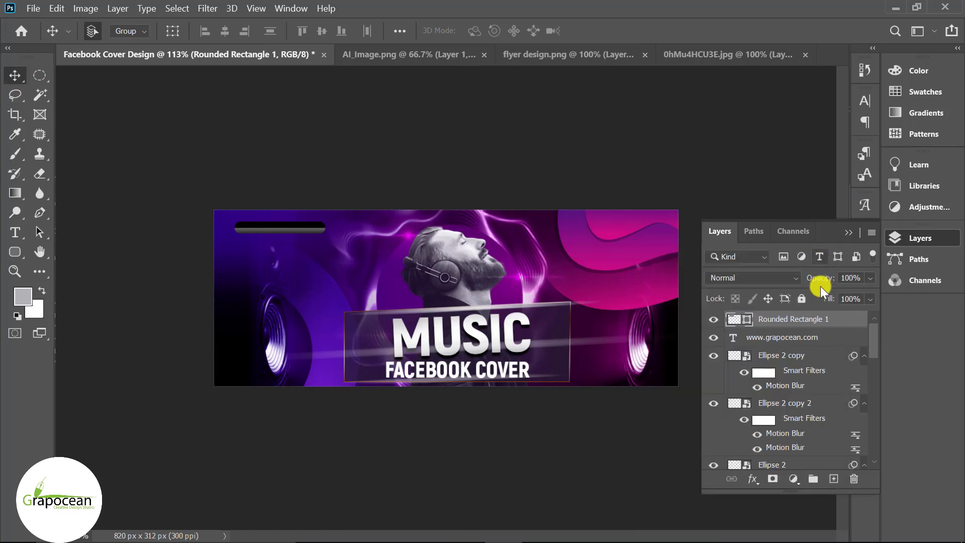
left_click_drag(804, 315, 809, 342)
left_click(752, 277)
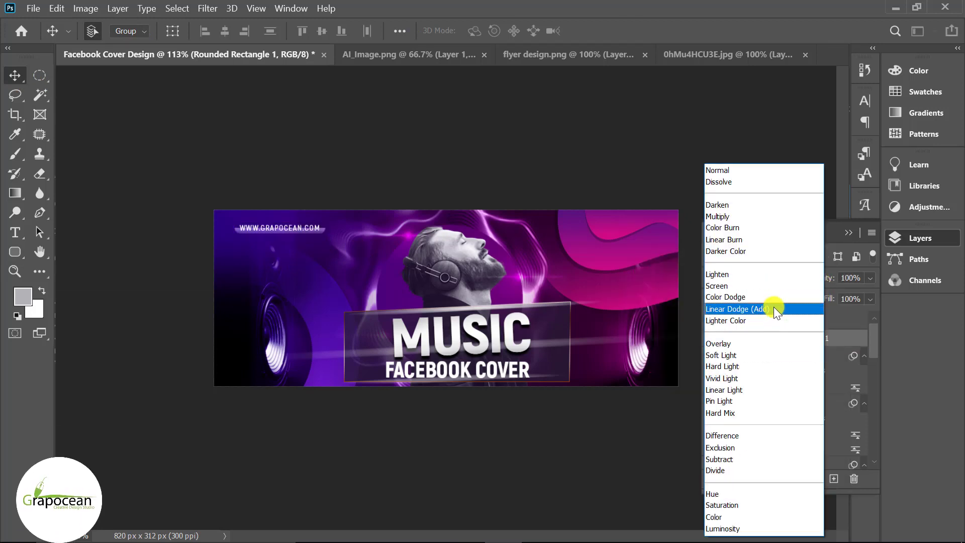
left_click(773, 309)
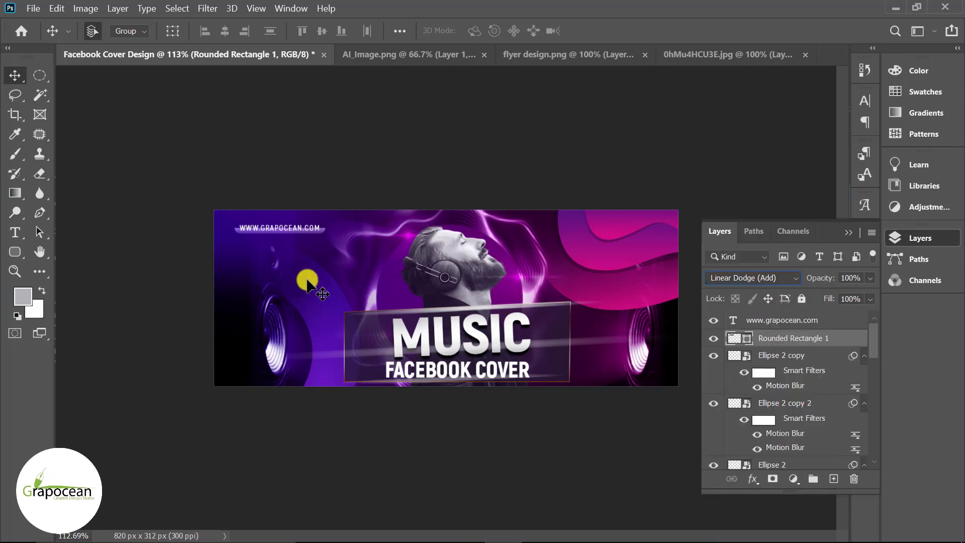
key("ctrl+plus")
key("ctrl+plus")
key("ctrl+plus")
key("ctrl+0")
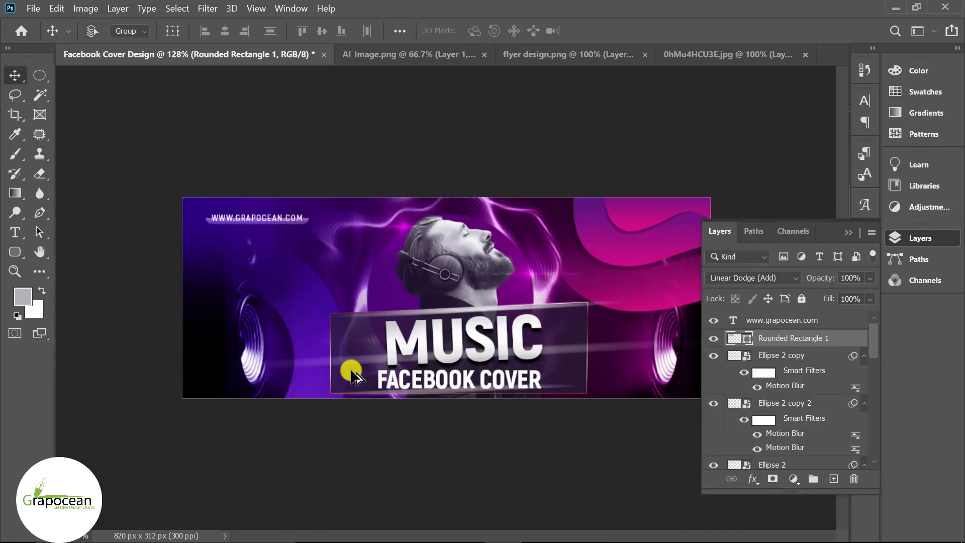
left_click(848, 233)
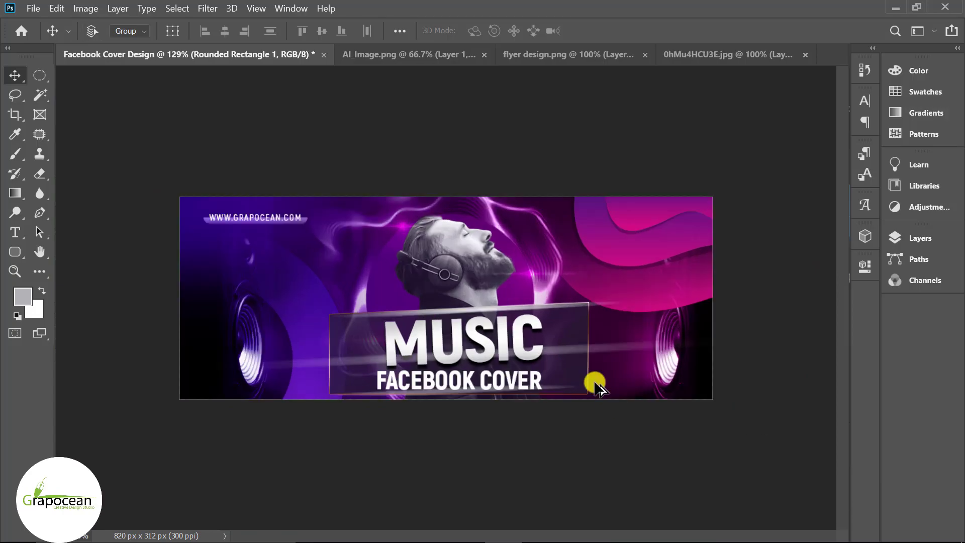